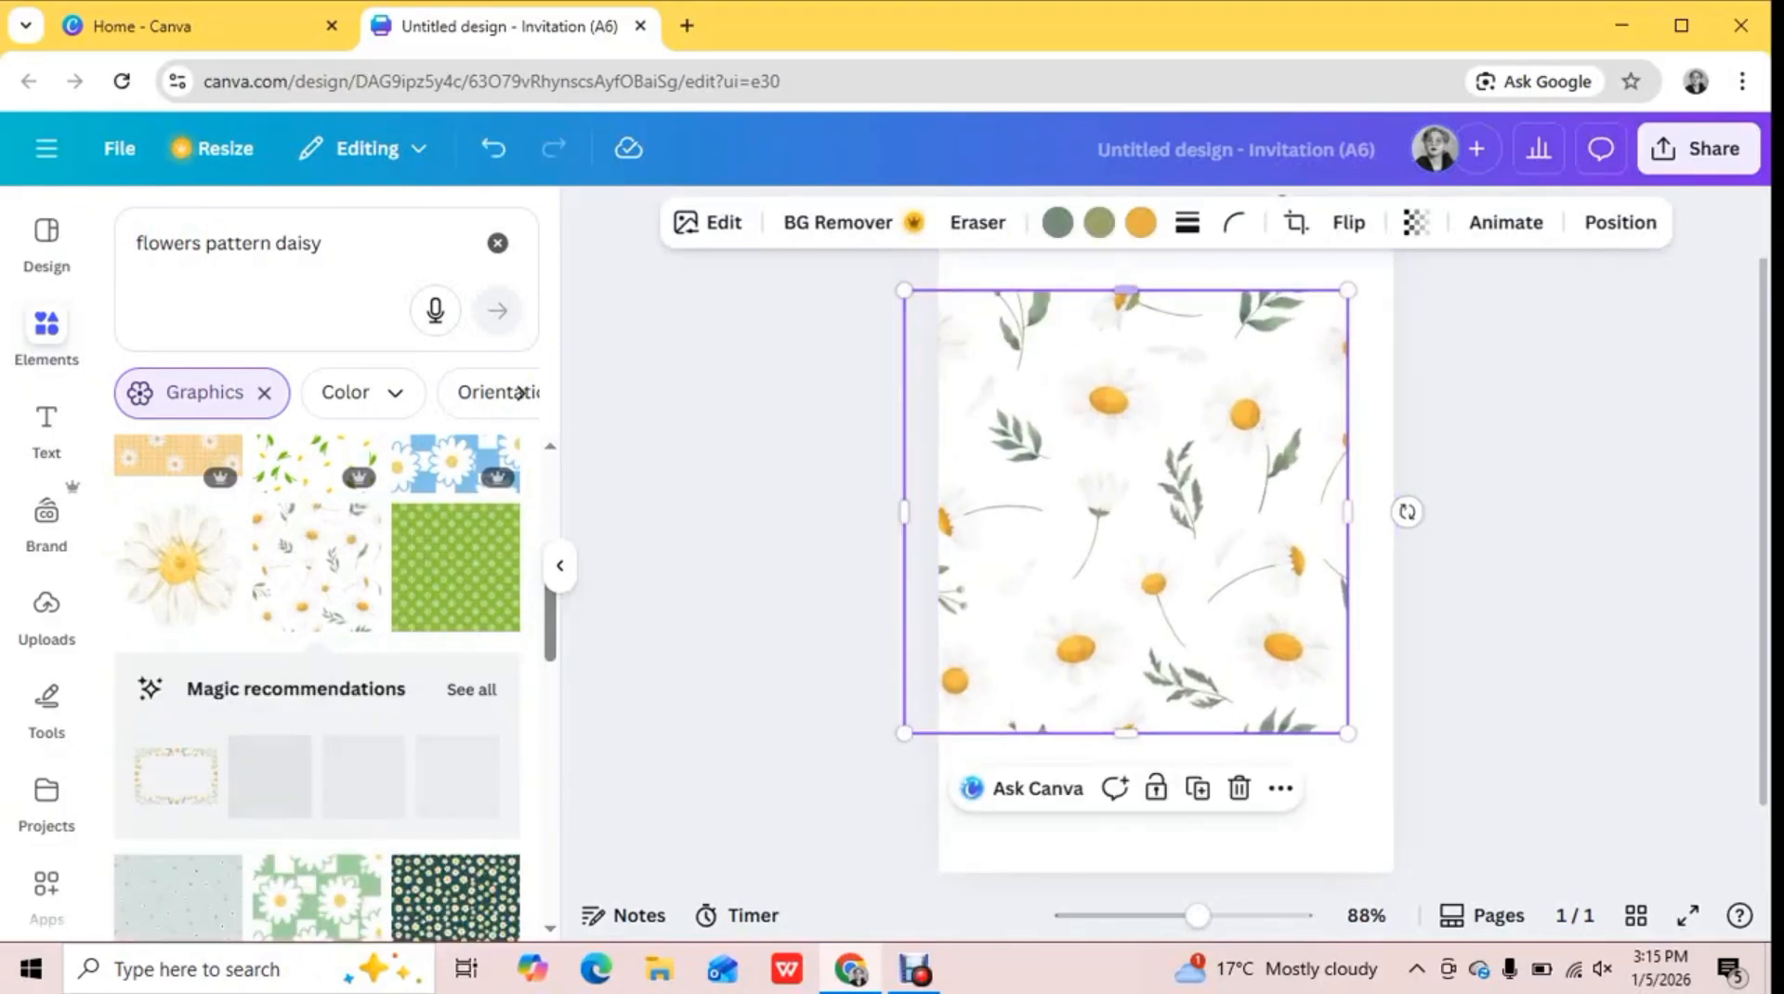
Stretch the daisy pattern to the page's proportions, align it with the page, and shrink it to the upper-right quarter
drag(1125, 290, 1125, 201)
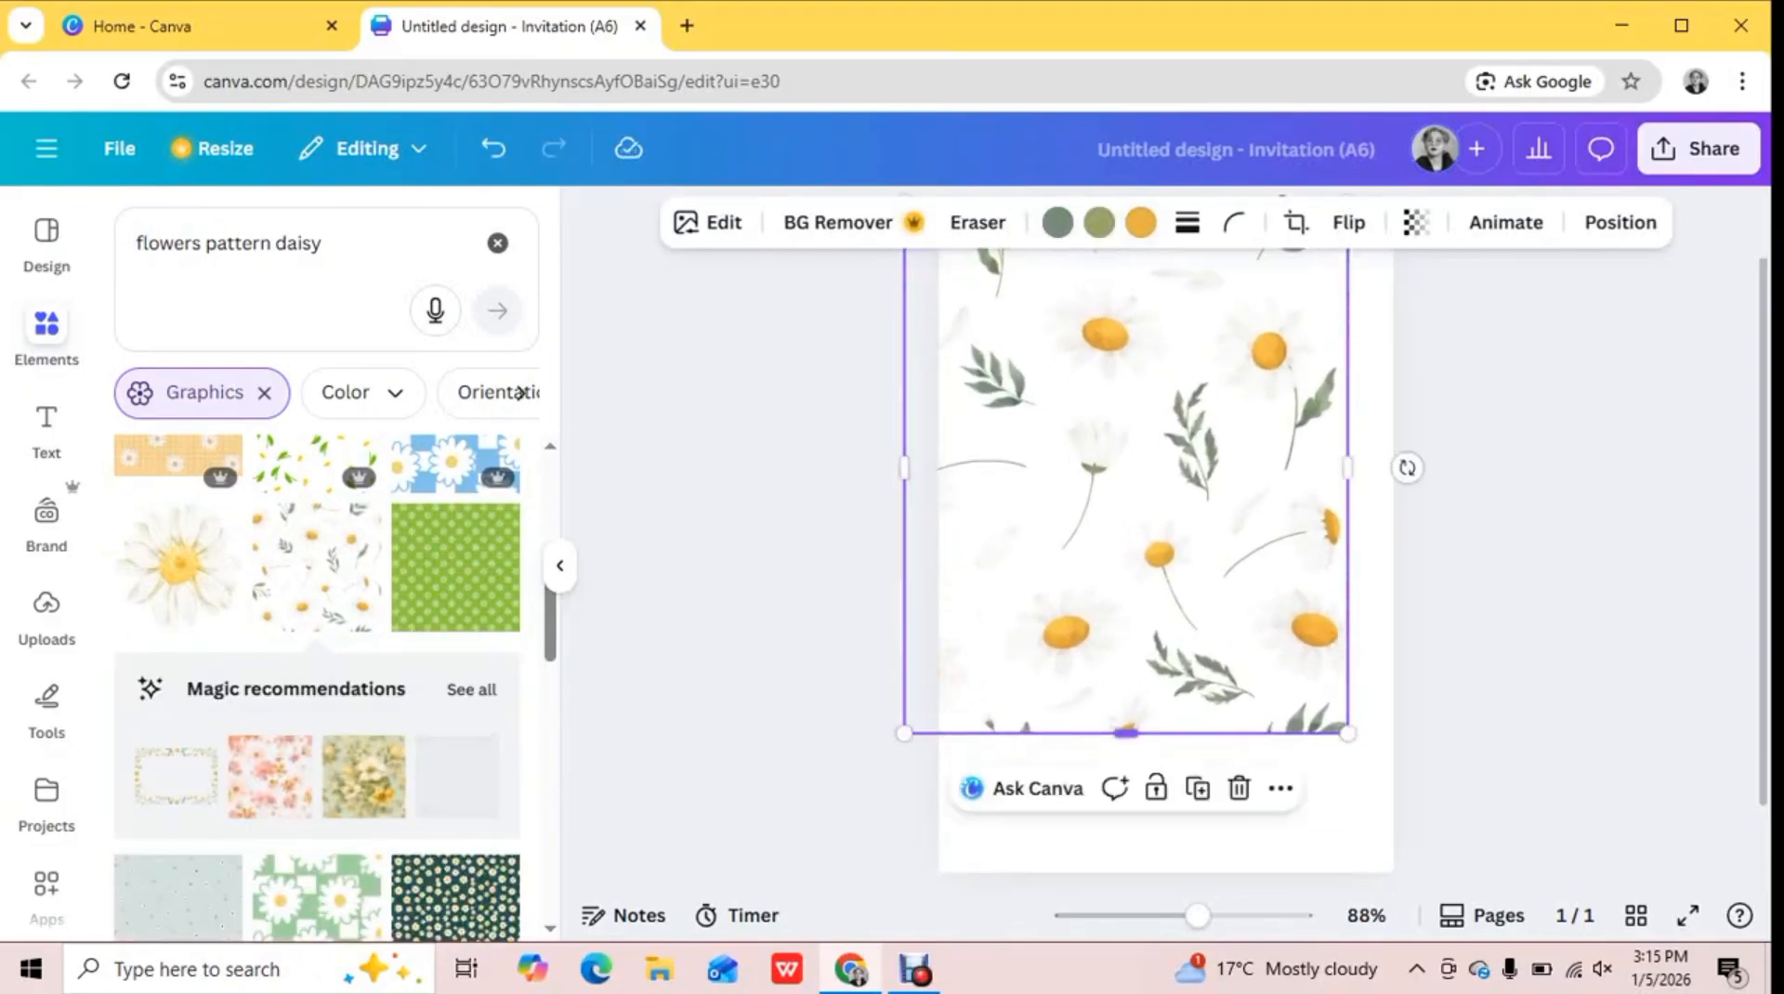
drag(1125, 734, 1125, 885)
drag(1126, 545, 1165, 552)
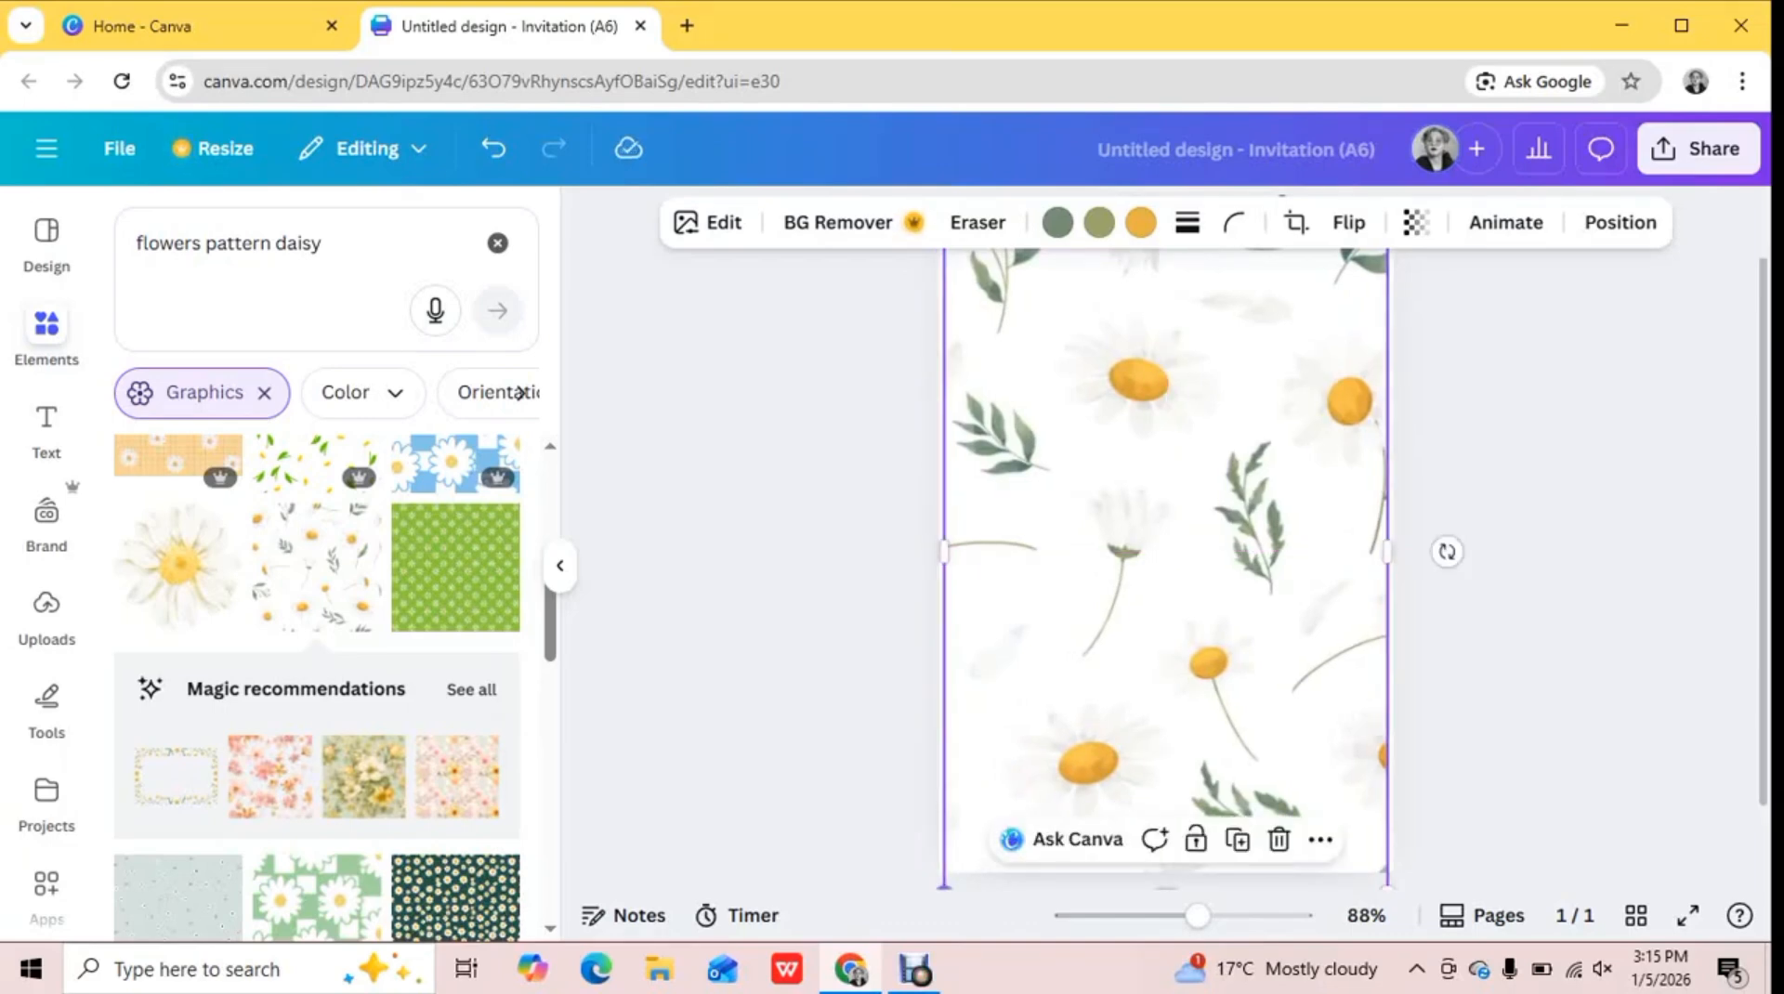
drag(944, 884, 1165, 548)
click(560, 565)
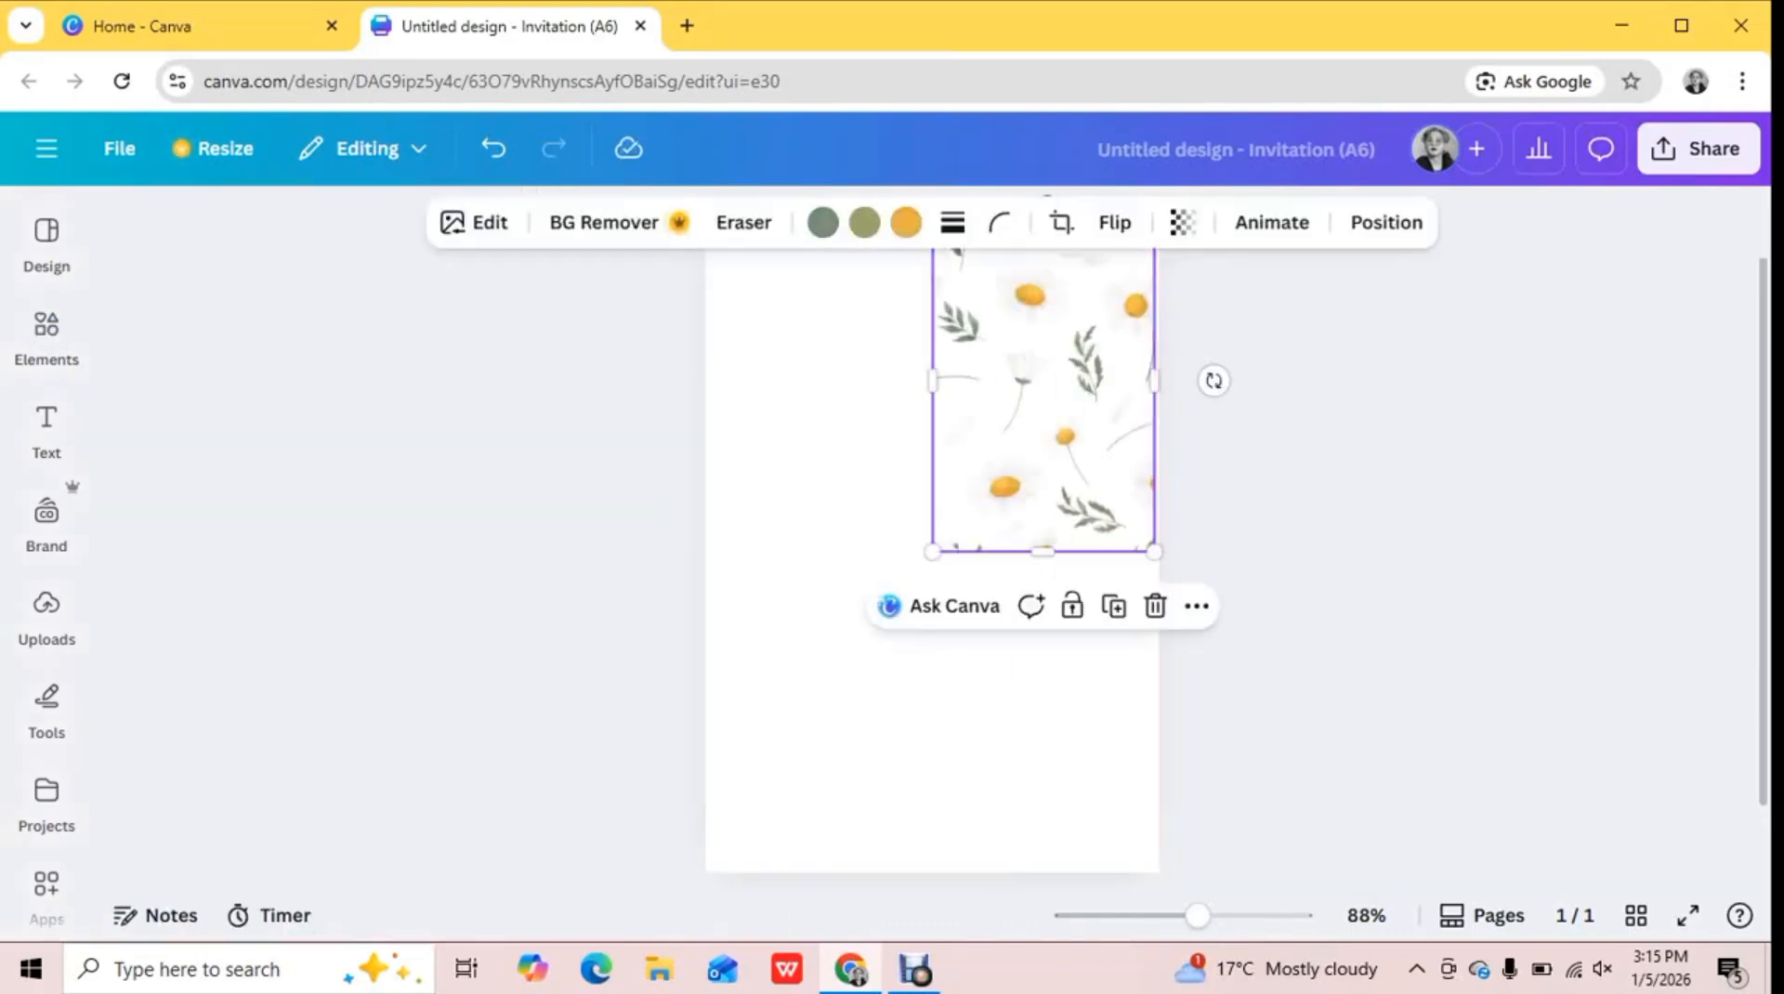
Duplicate the daisy pattern tile twice and place the copies in the upper-left and lower-left quarters of the page
click(1115, 606)
drag(1078, 464, 839, 446)
click(1055, 465)
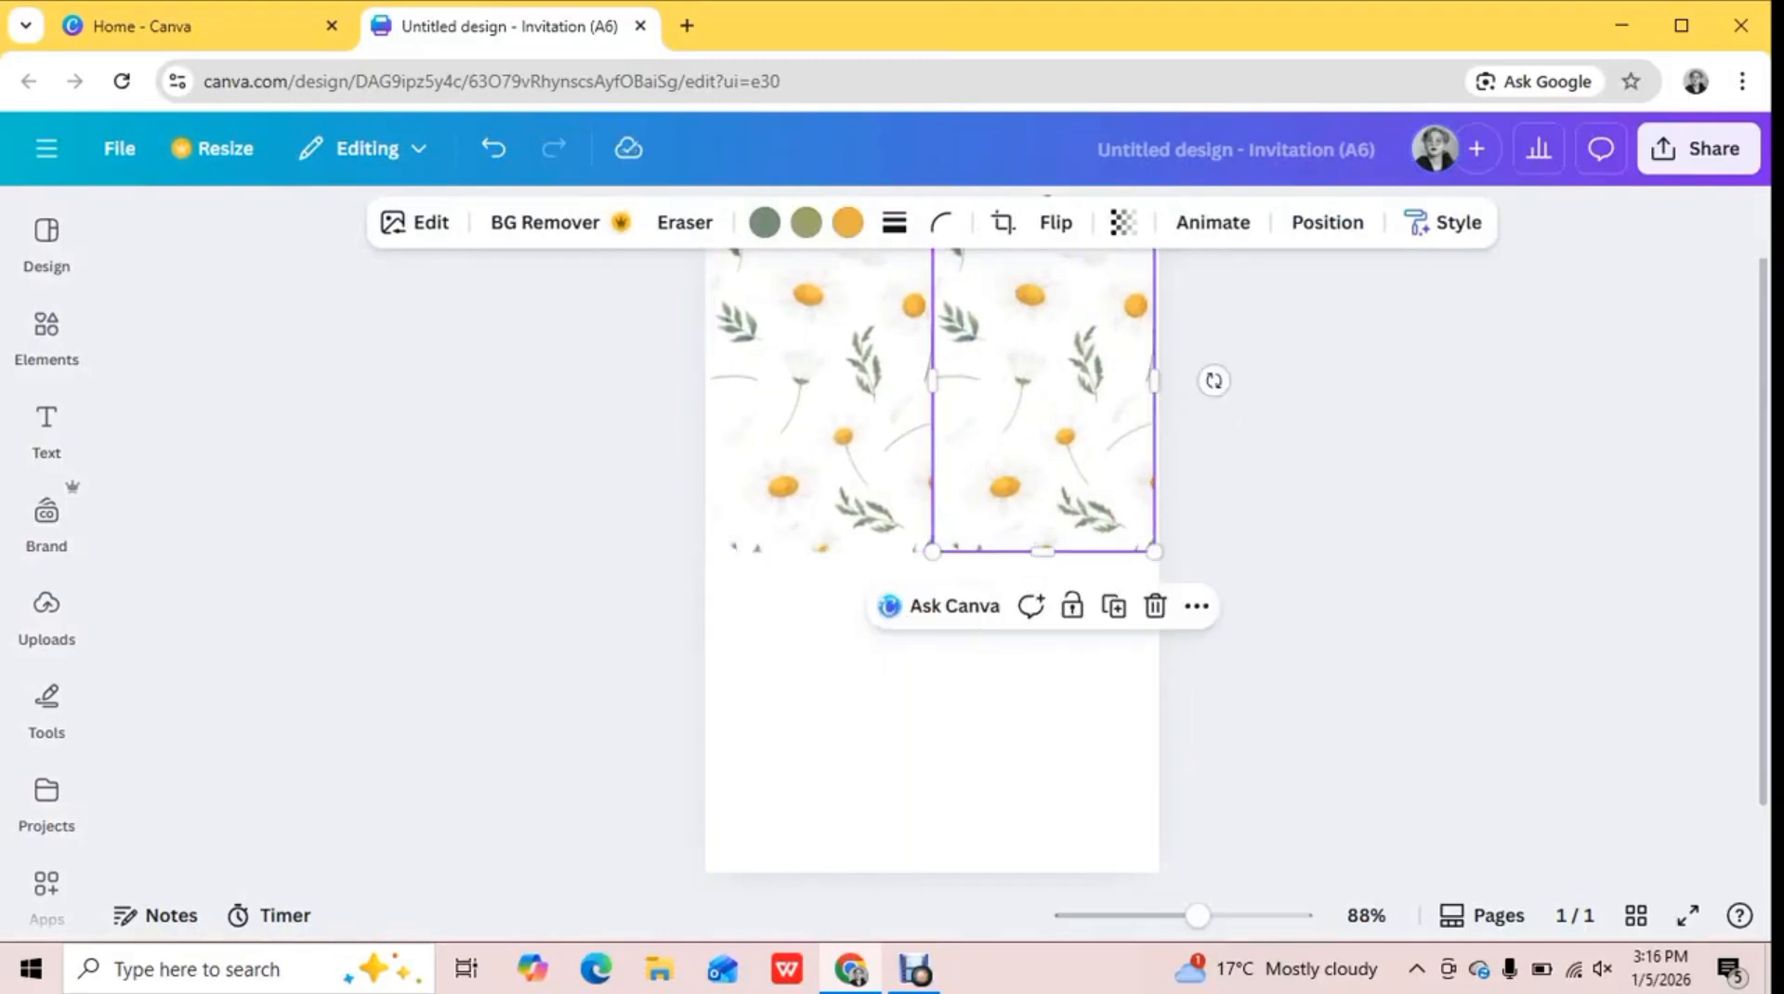
click(1114, 606)
drag(1059, 465, 814, 786)
click(1054, 465)
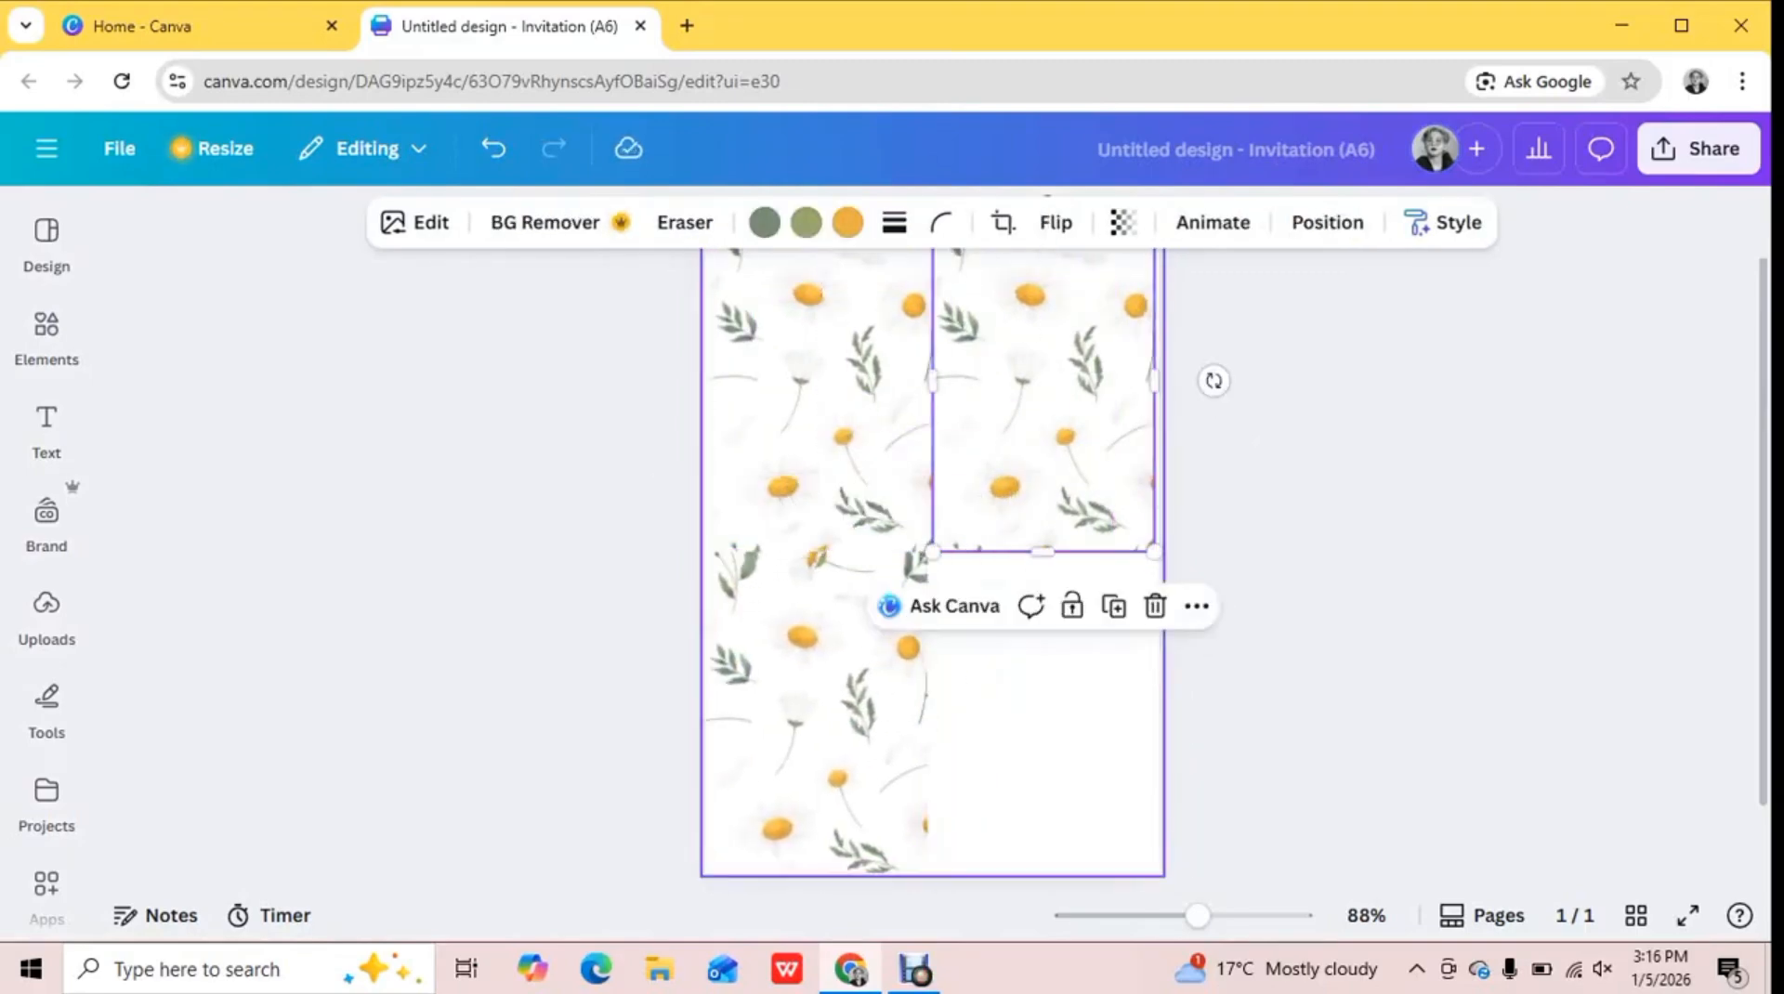
Place another copy of the daisy tile in the lower-right quarter and enlarge the upper-right tile to close the gaps
click(1115, 606)
drag(1069, 483, 1057, 810)
drag(939, 553, 920, 571)
click(995, 446)
click(1250, 464)
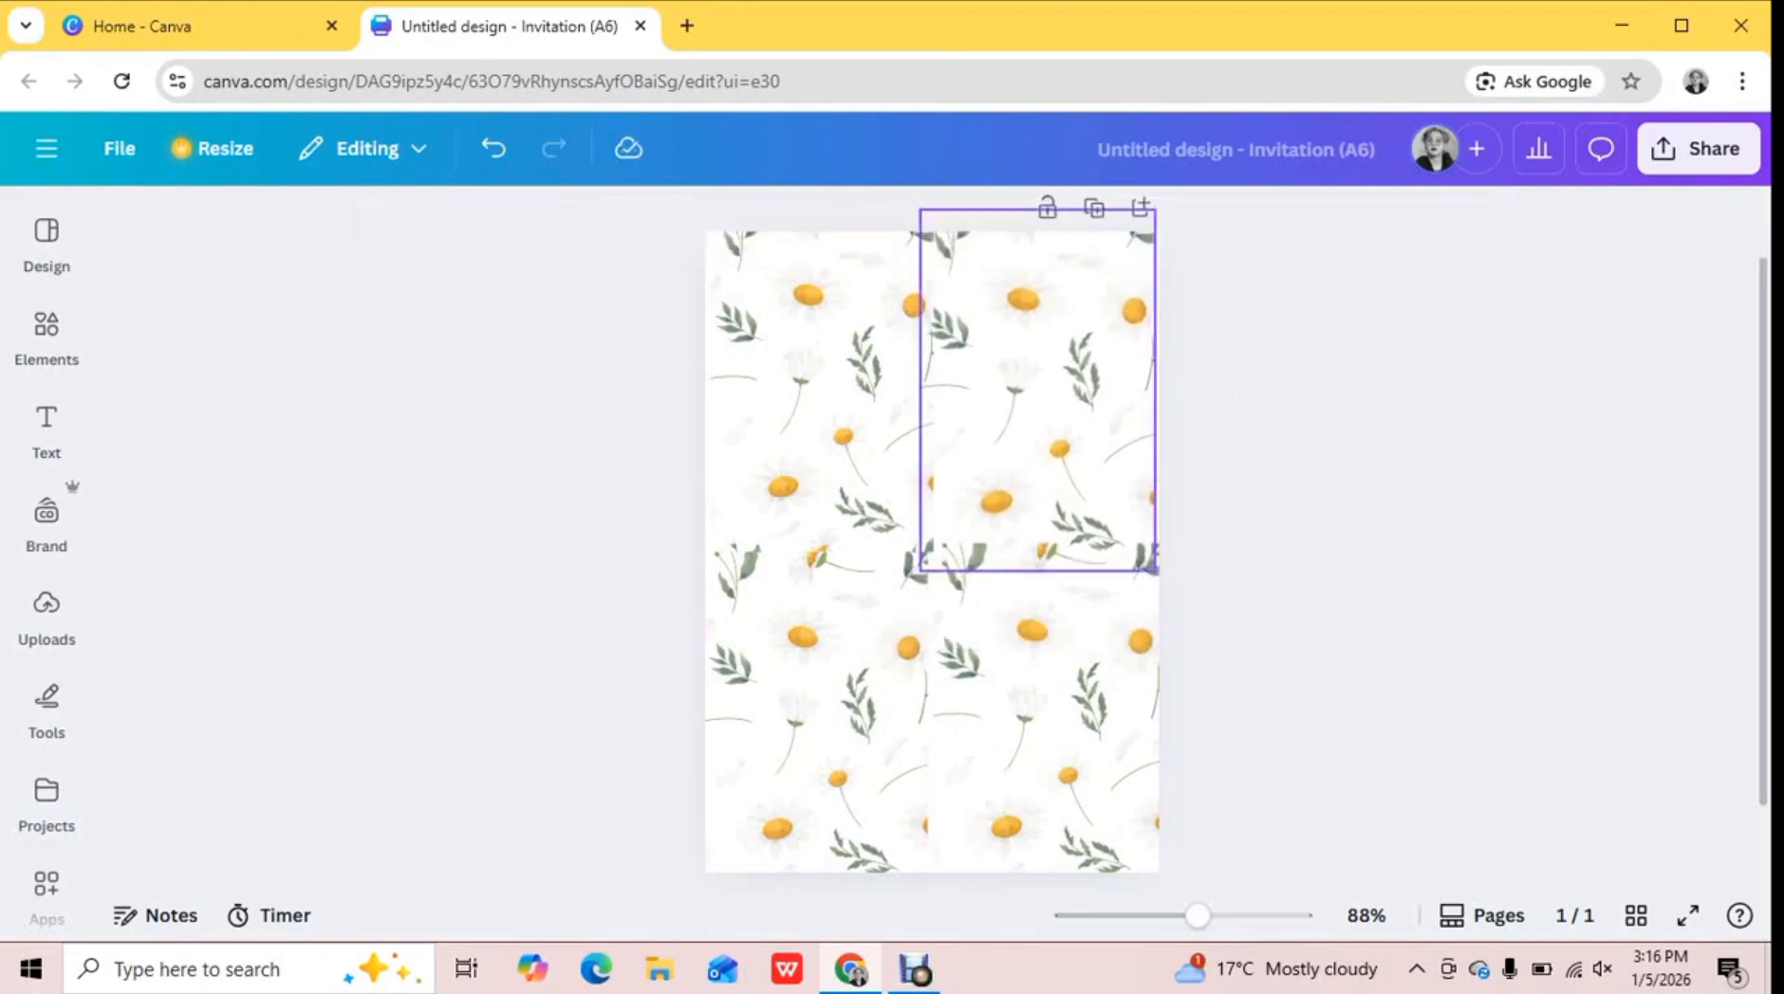
Fade the two upper daisy pattern tiles by strongly lowering their transparency value
click(855, 455)
click(1123, 222)
drag(1085, 328, 1011, 328)
click(1134, 395)
click(1123, 222)
click(1142, 329)
Fade the two lower daisy pattern tiles to match the upper ones, giving the page a faint background
click(1142, 328)
click(841, 706)
click(1123, 223)
click(1142, 328)
click(1045, 711)
click(1123, 222)
click(1142, 329)
click(1347, 521)
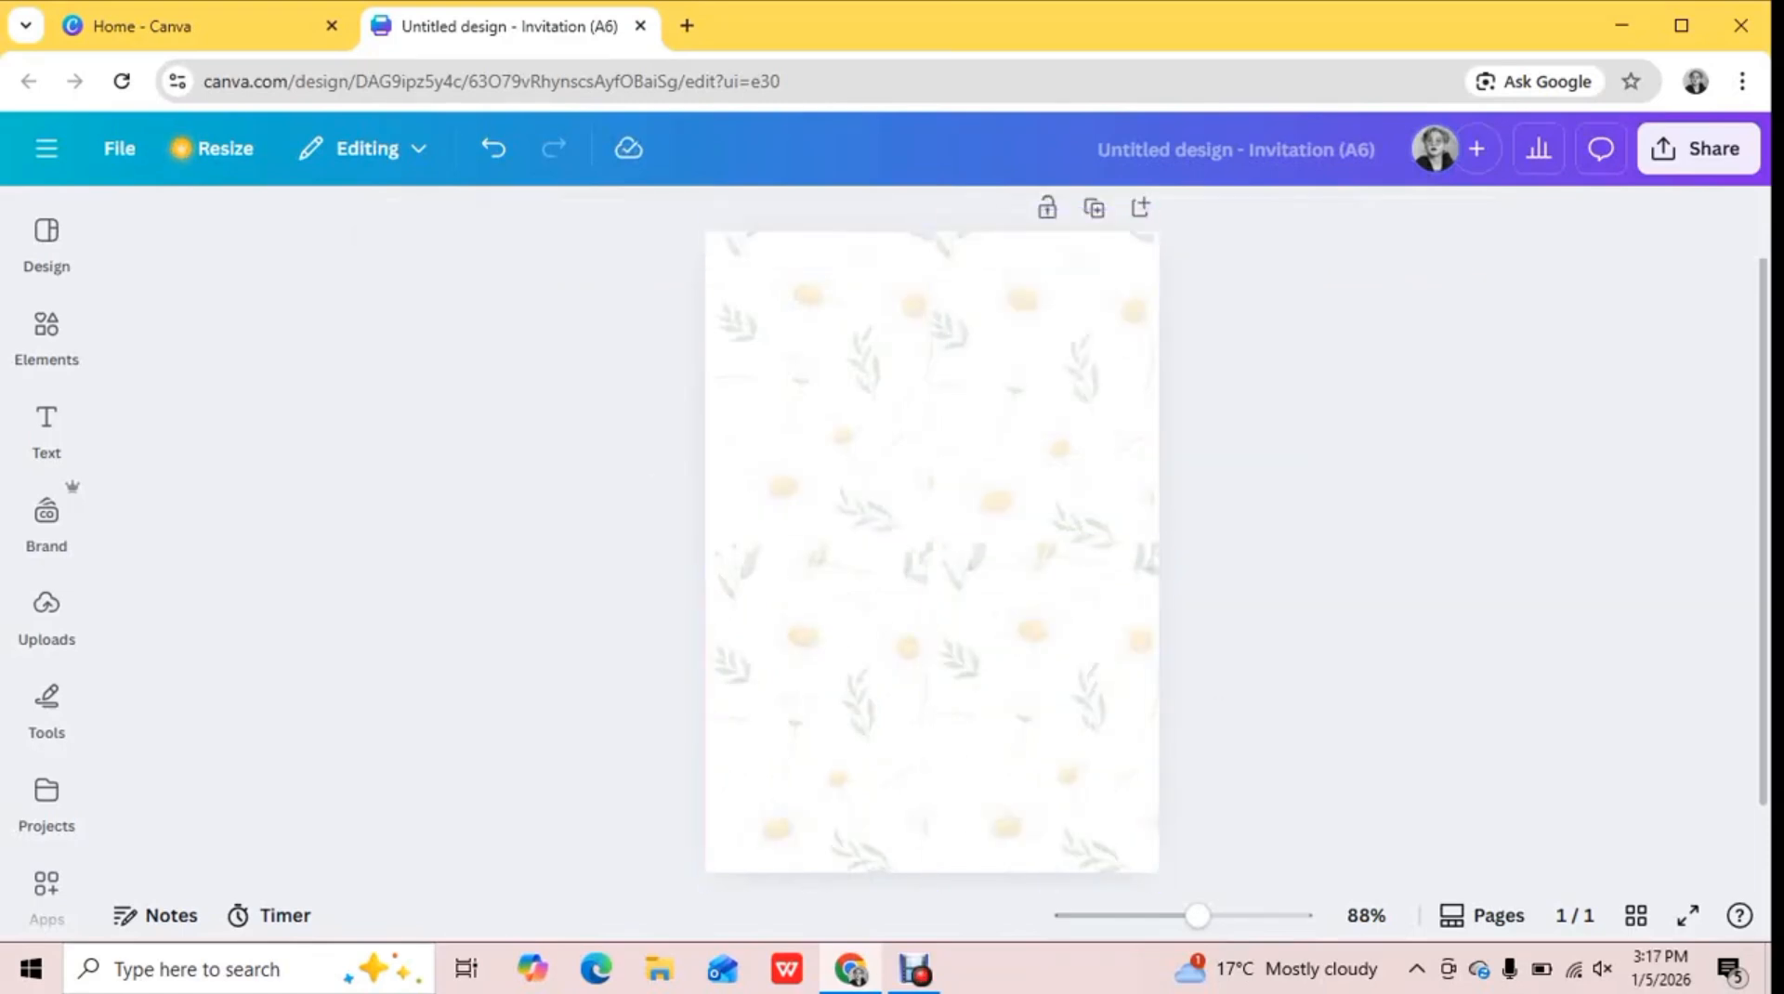
Search the design elements for "flowers border"
click(46, 334)
text(flower)
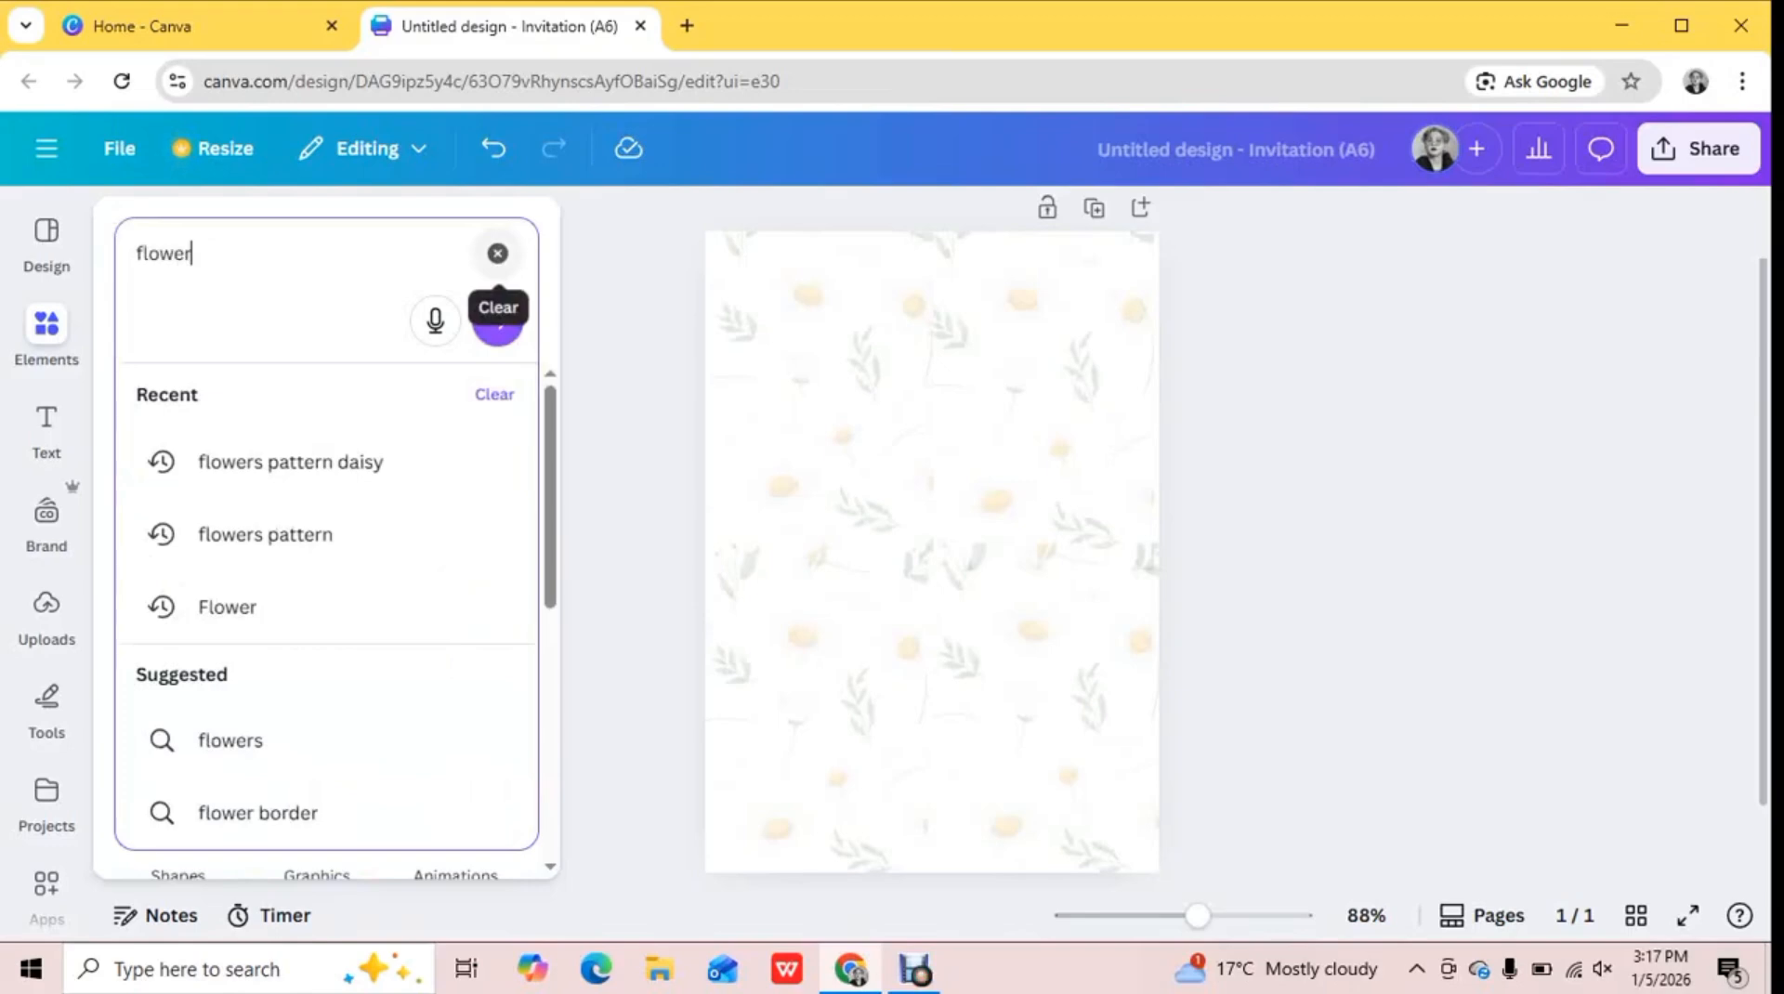
text(s border)
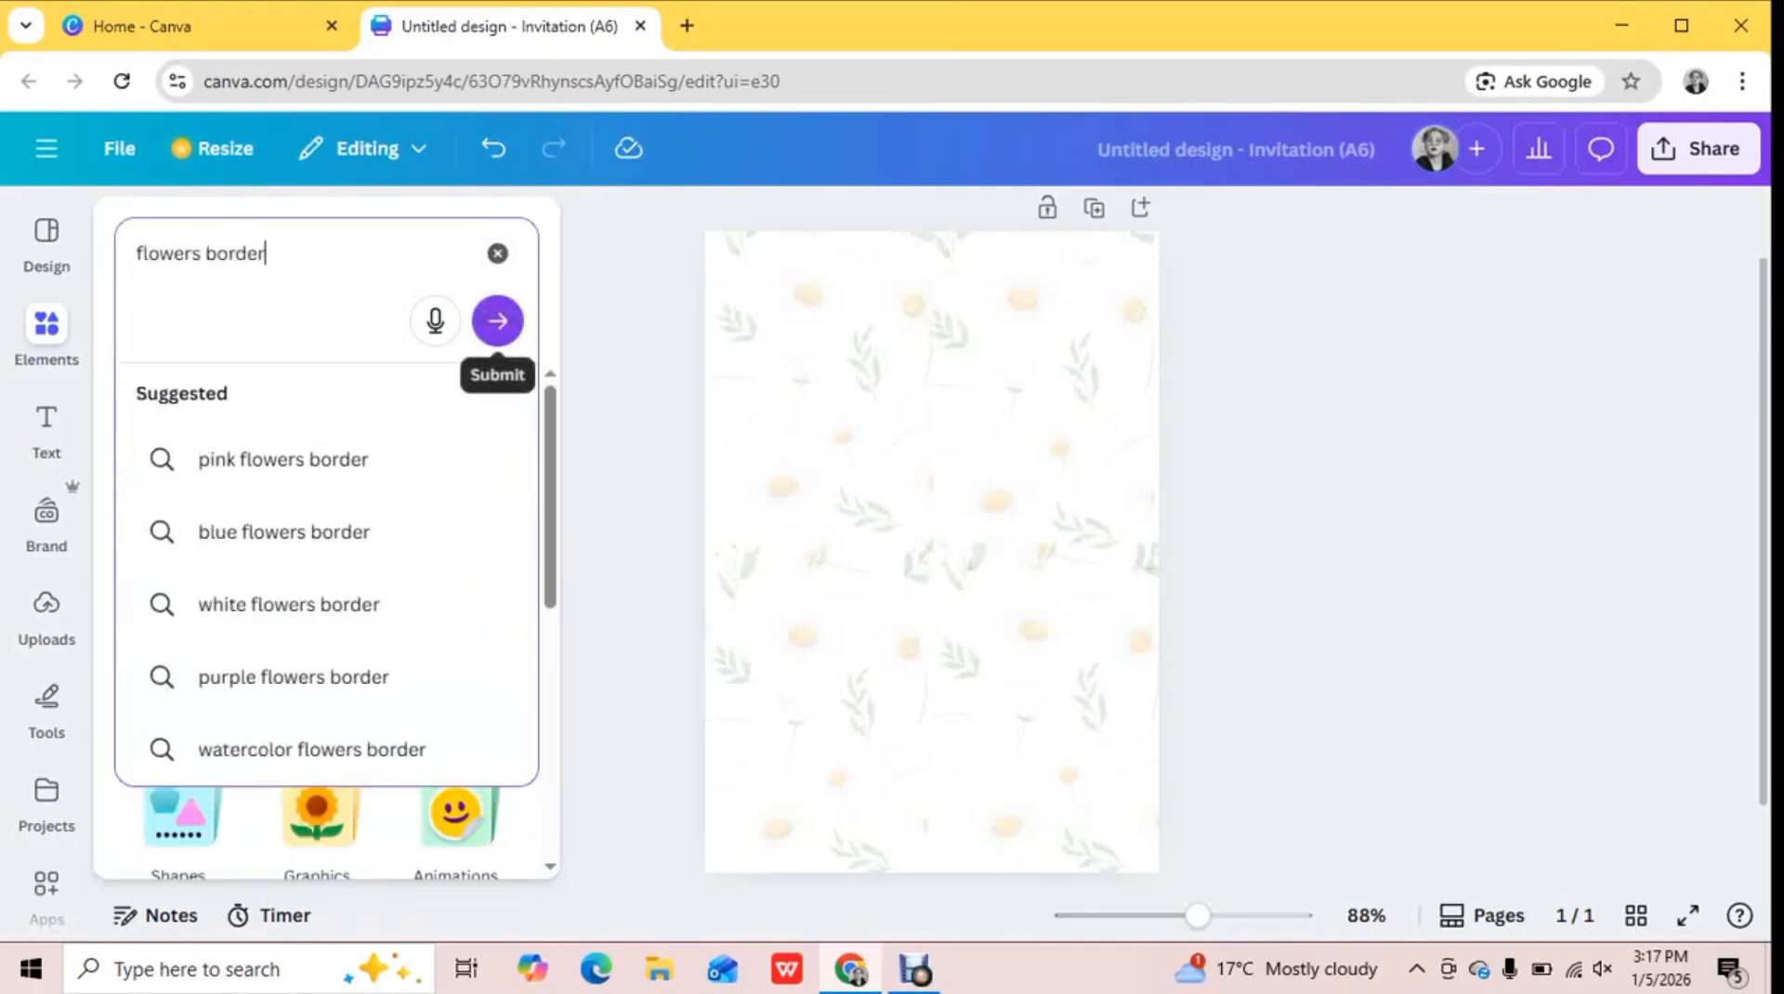
click(498, 321)
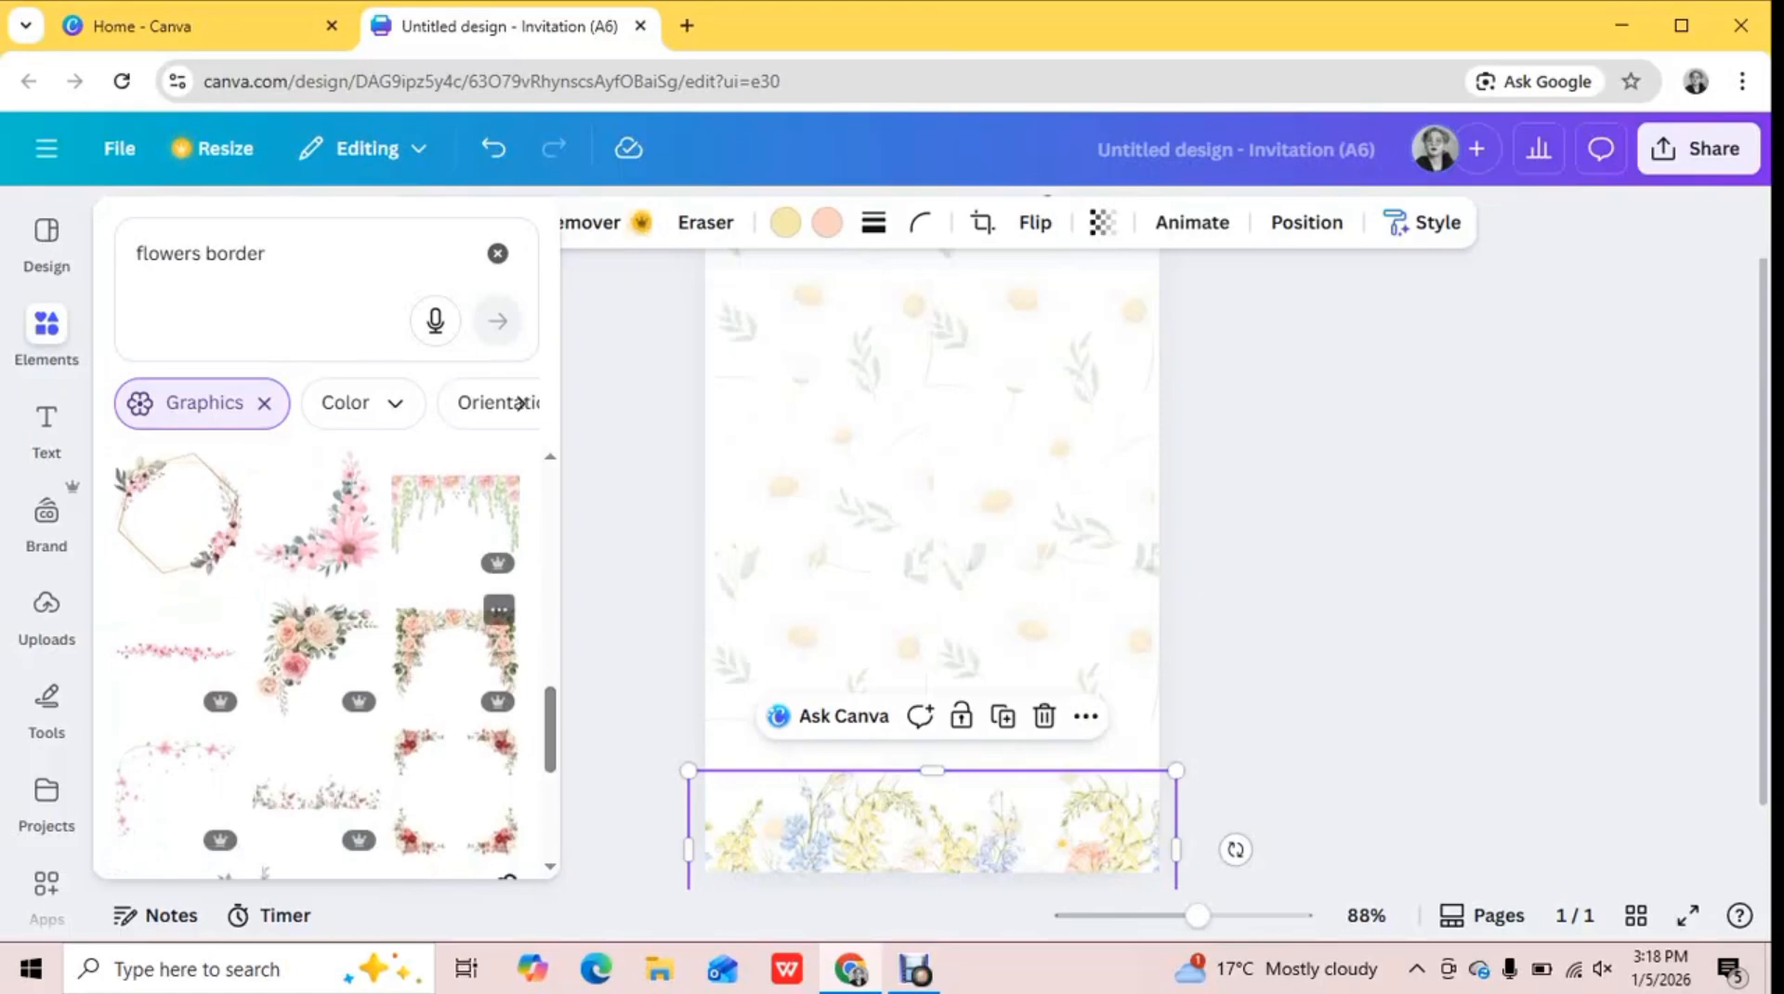
Add the peach rose arch graphic and move it to the upper part of the page
click(455, 652)
drag(932, 552, 920, 344)
click(932, 829)
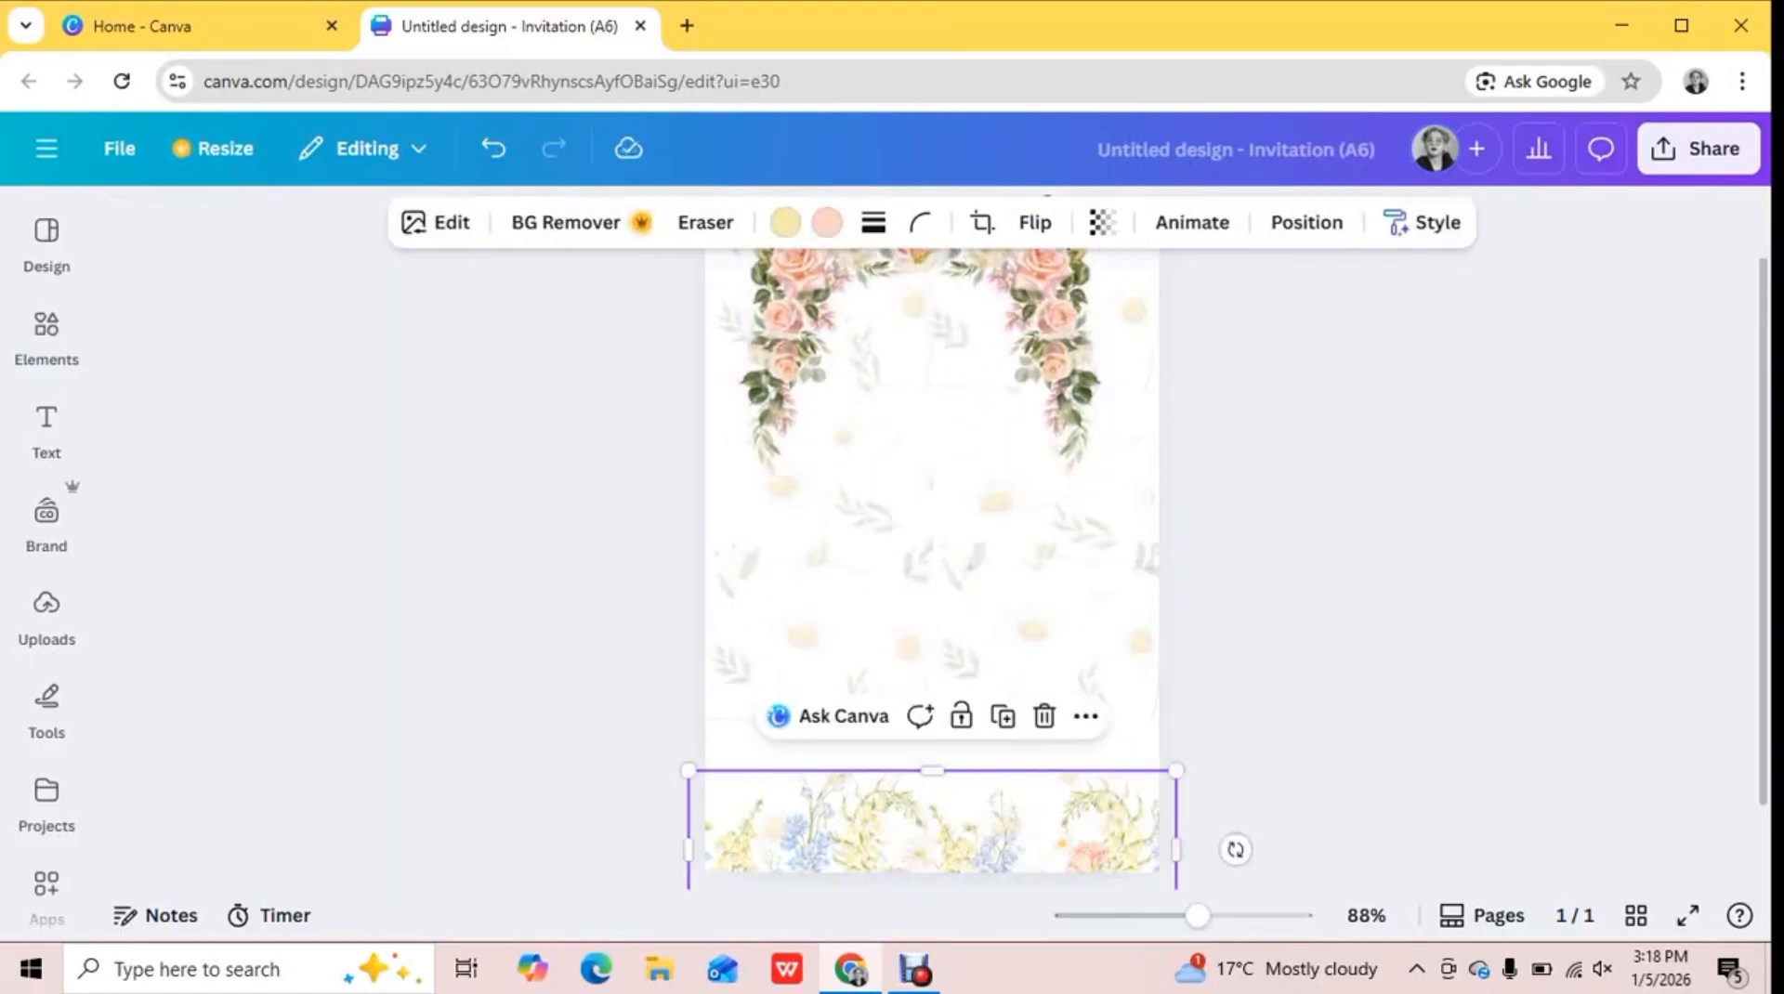
Widen the rose arch slightly past both page sides and position it along the page's upper edge
click(920, 367)
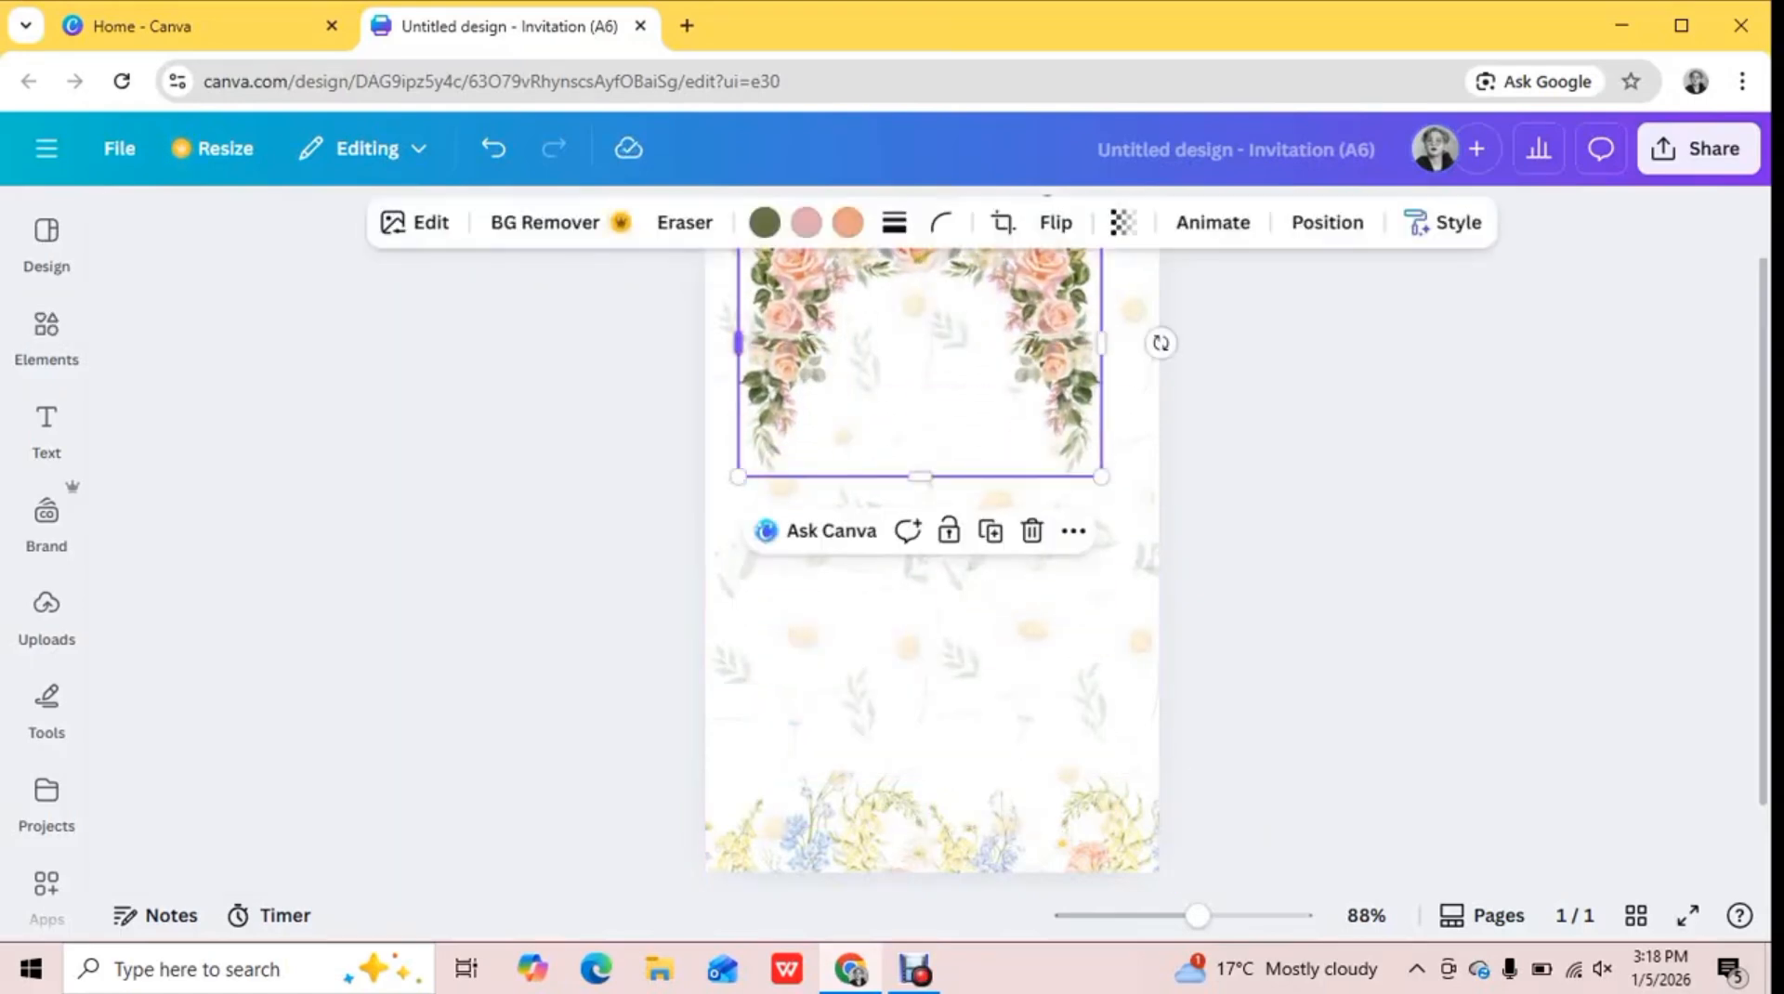
drag(738, 343, 705, 343)
drag(1103, 343, 1177, 343)
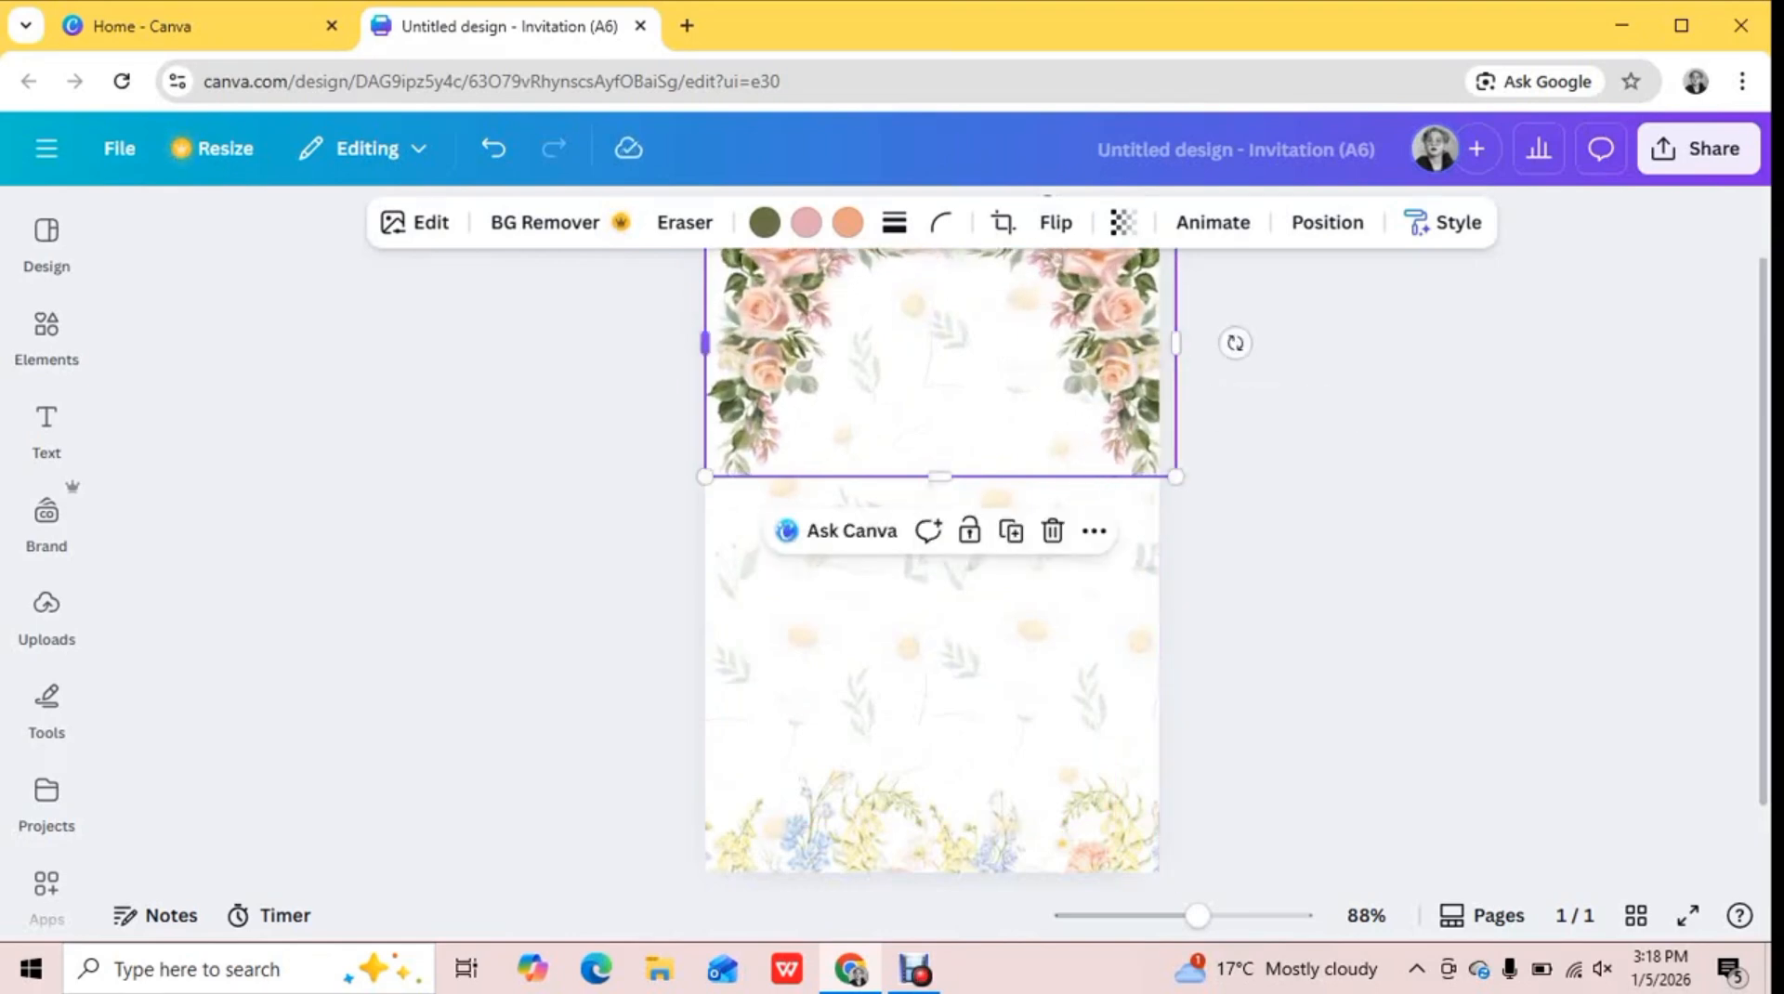
drag(706, 343, 688, 343)
drag(864, 371, 924, 383)
click(594, 372)
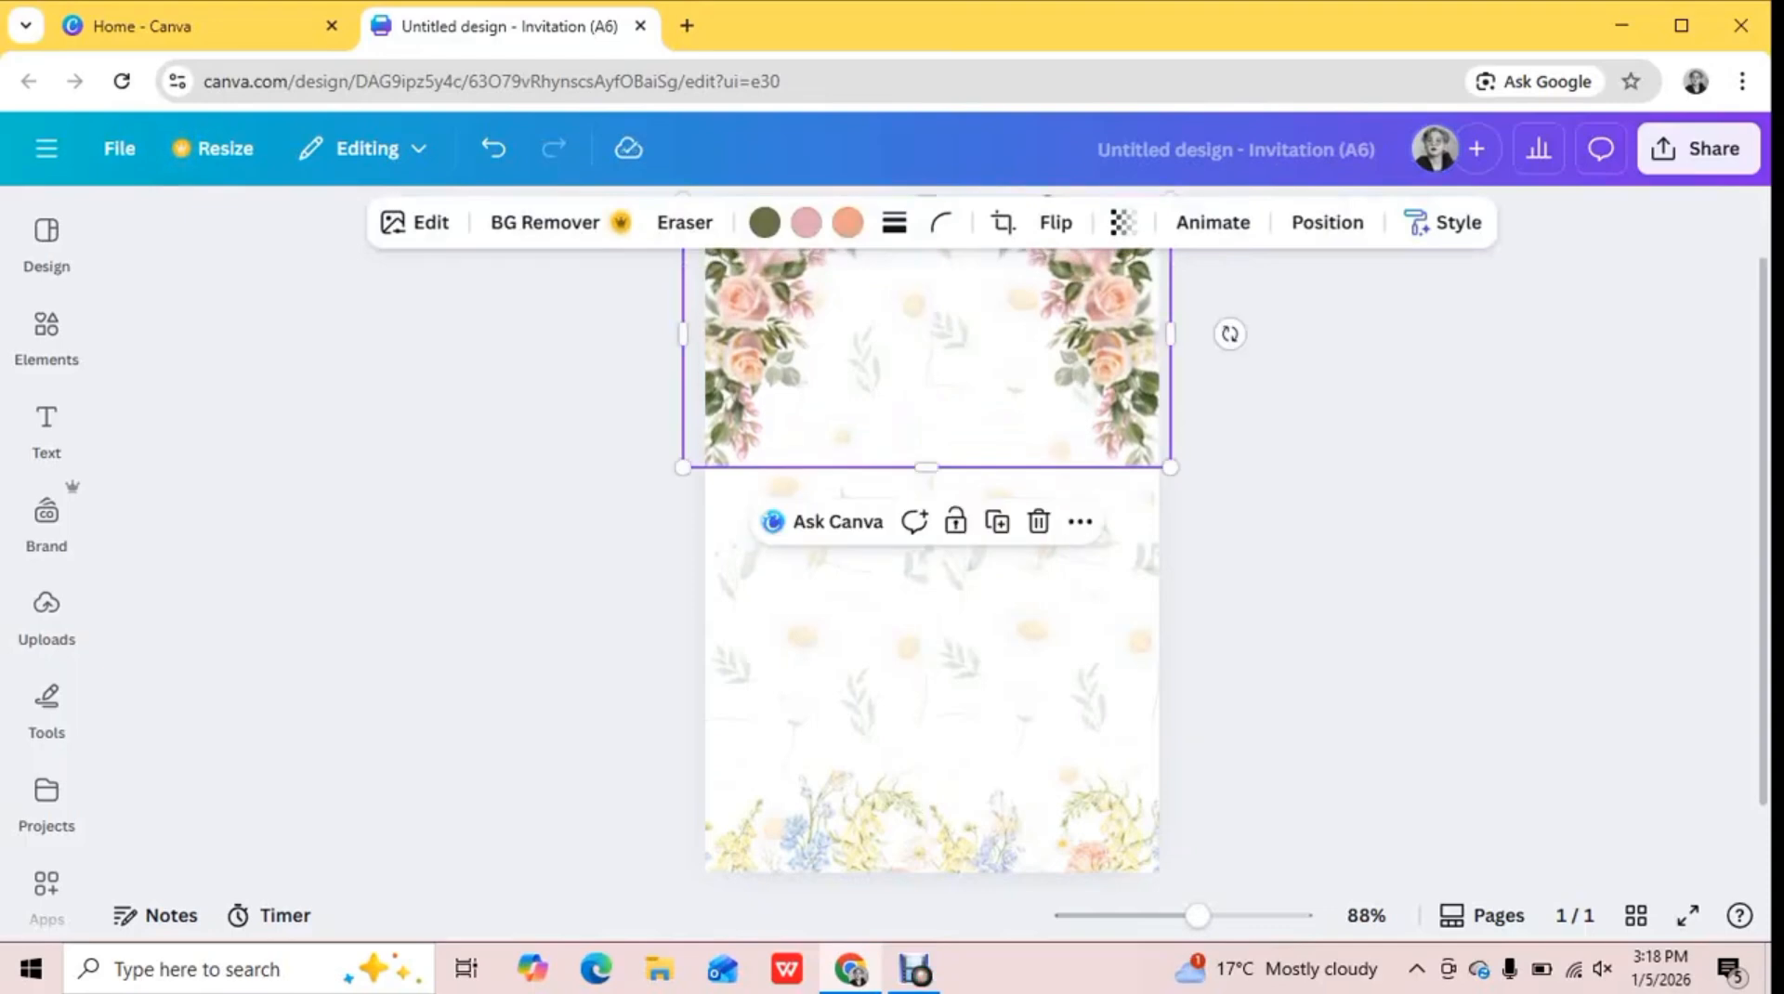
Set the rose arch's transparency to 70 and recolor its pink to the grey-green from the daisy pattern's photo colors
click(1122, 222)
drag(1089, 328, 1055, 328)
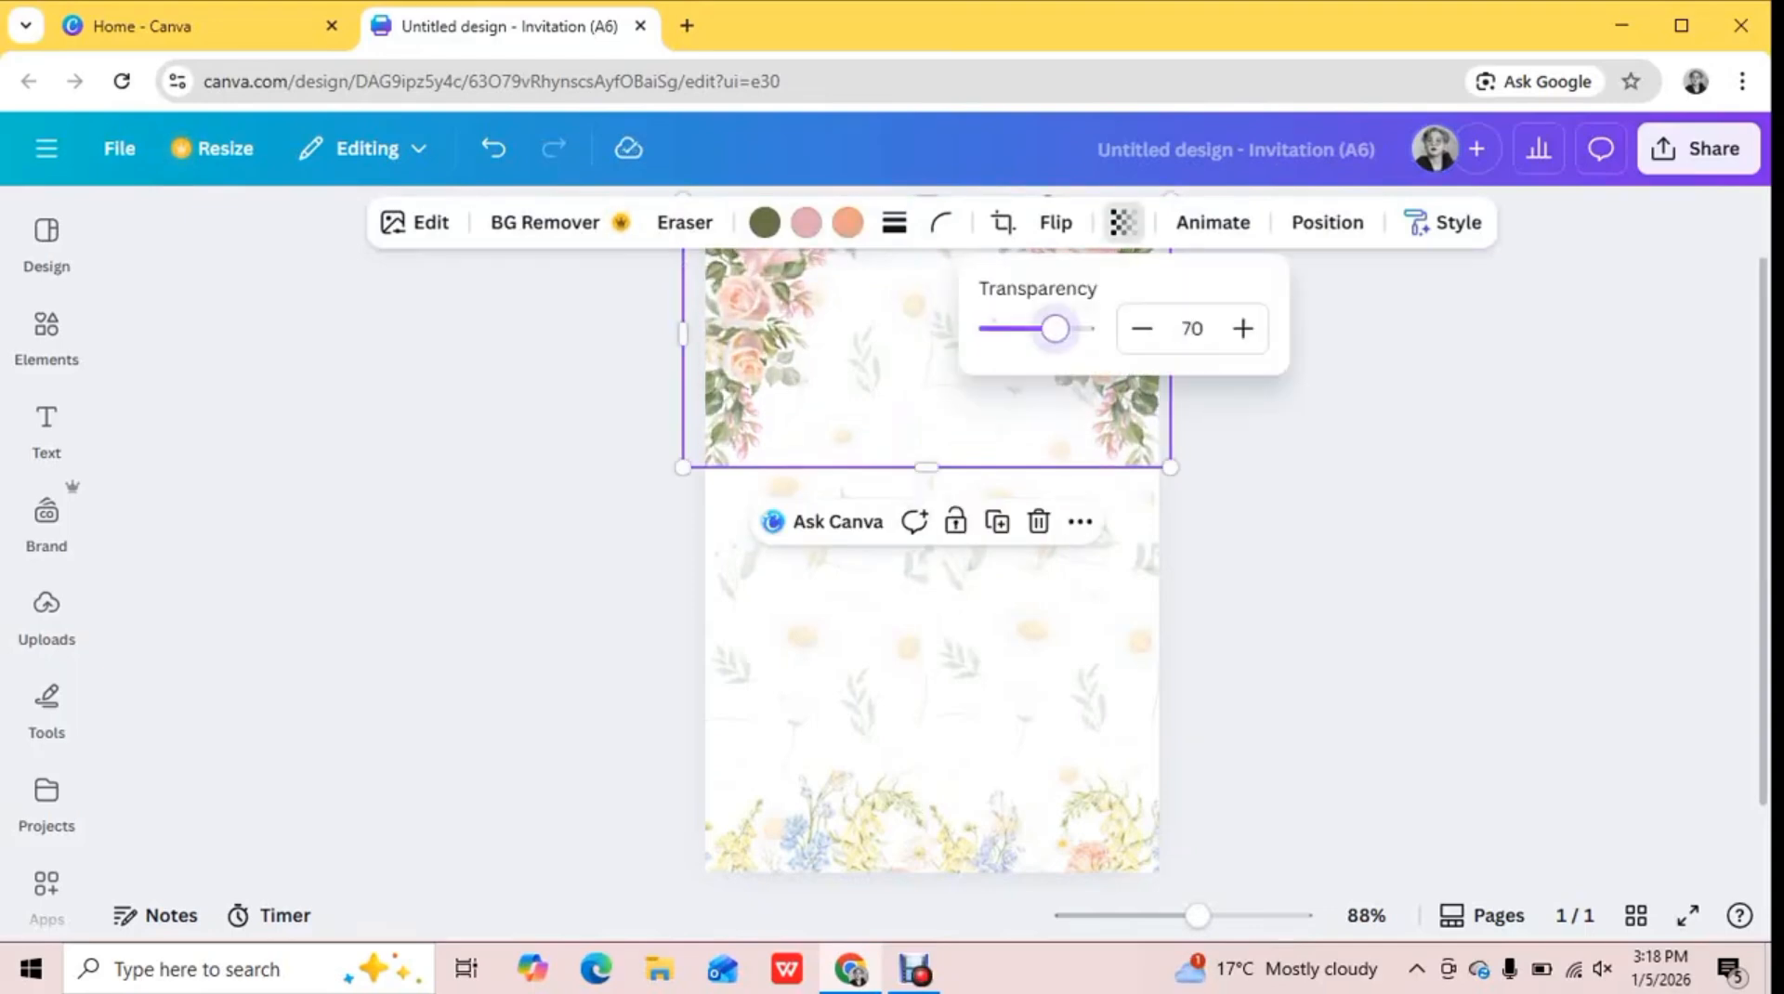
click(1385, 363)
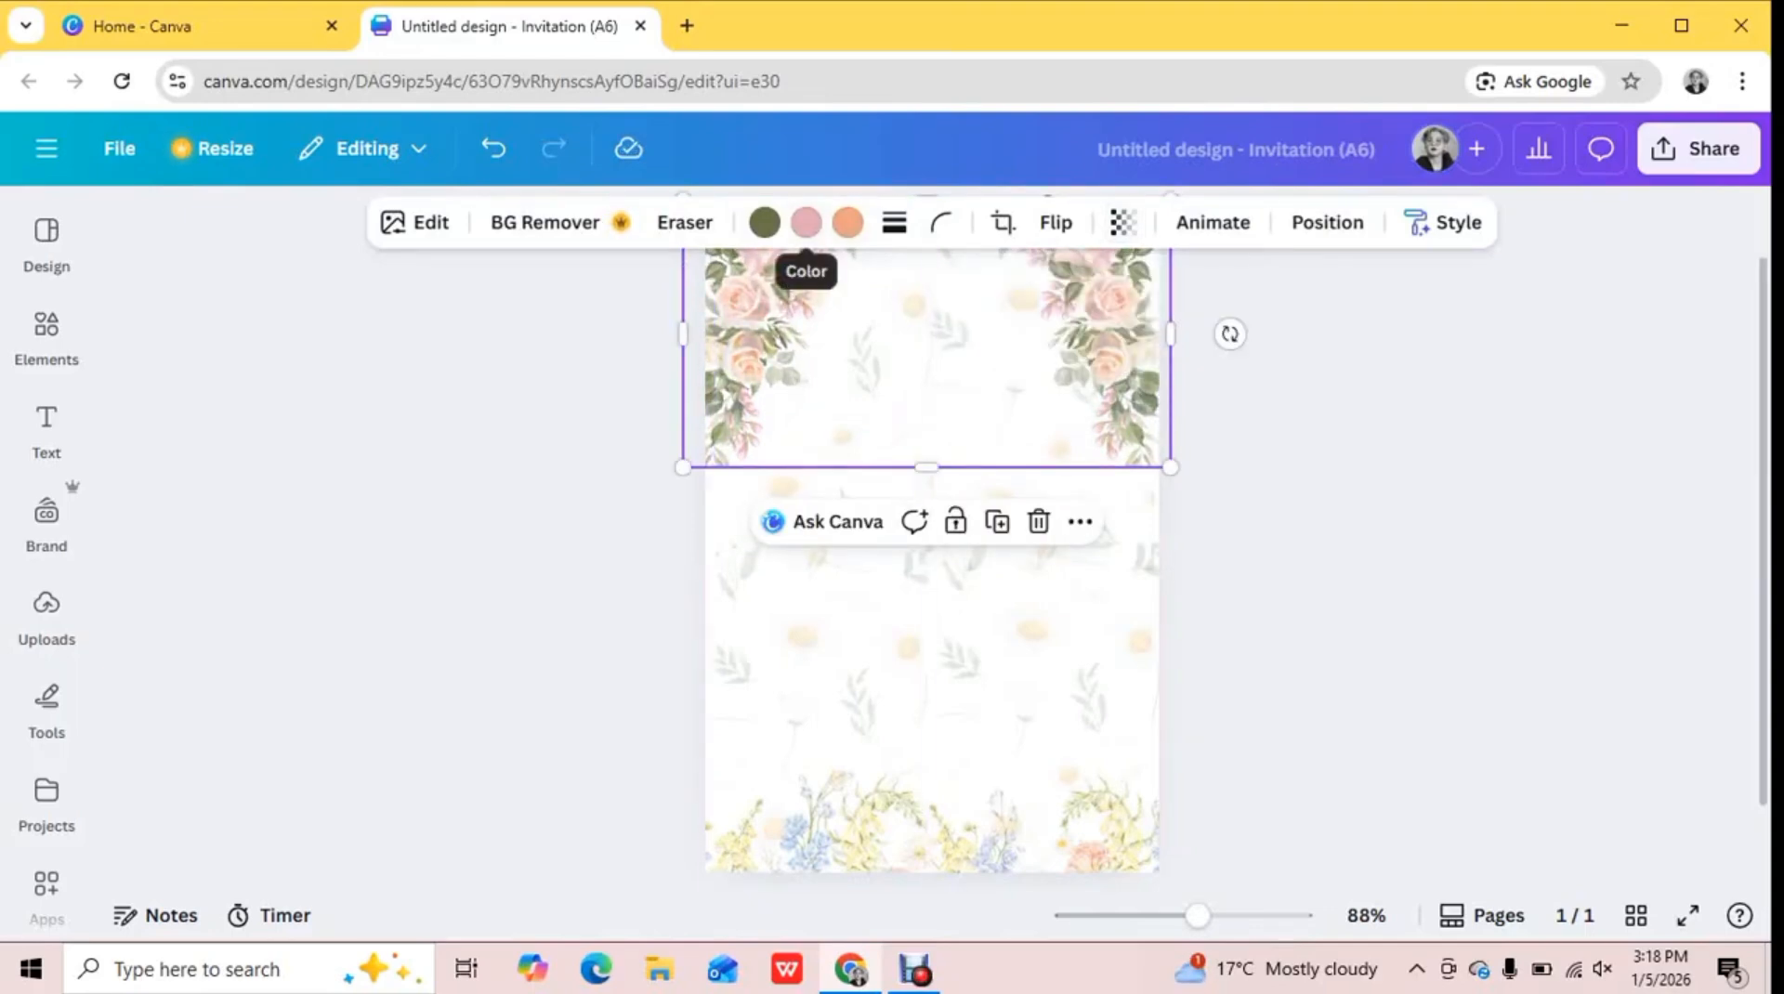
click(806, 222)
scroll(376, 679, down, 2)
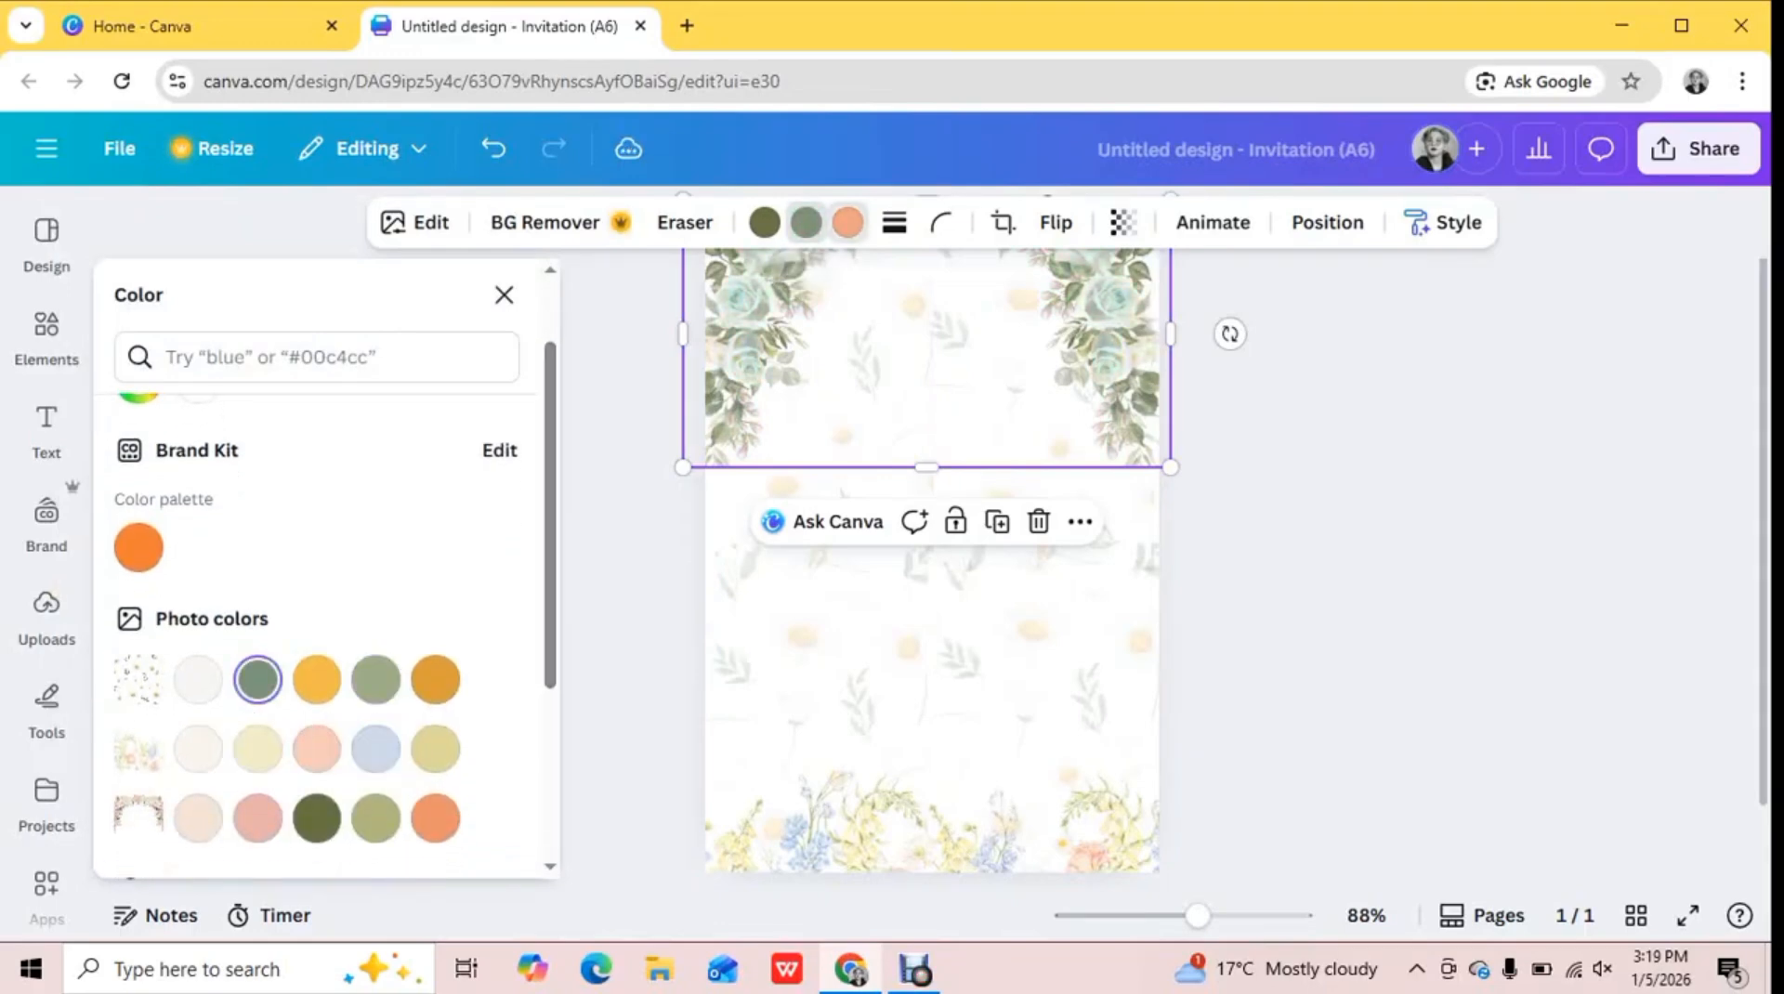
Replace the yellow and blue flower border at the page's lower edge with a single copy of the green rose arch
click(932, 832)
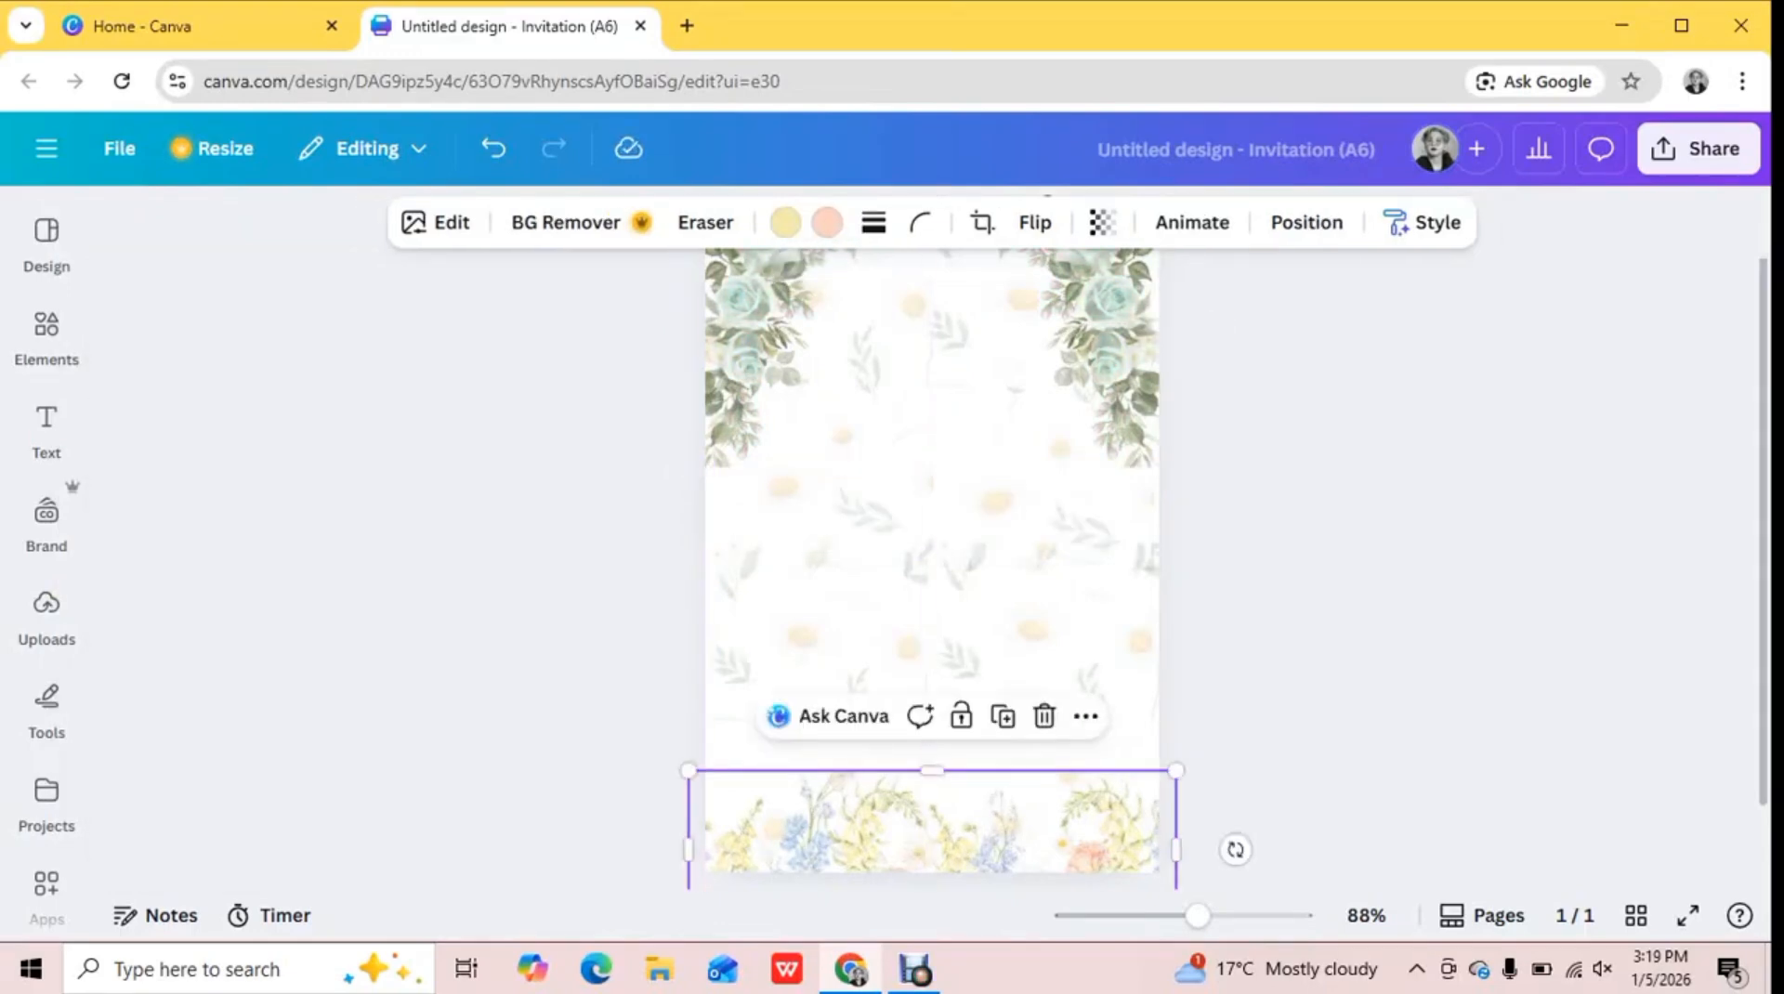
click(1045, 715)
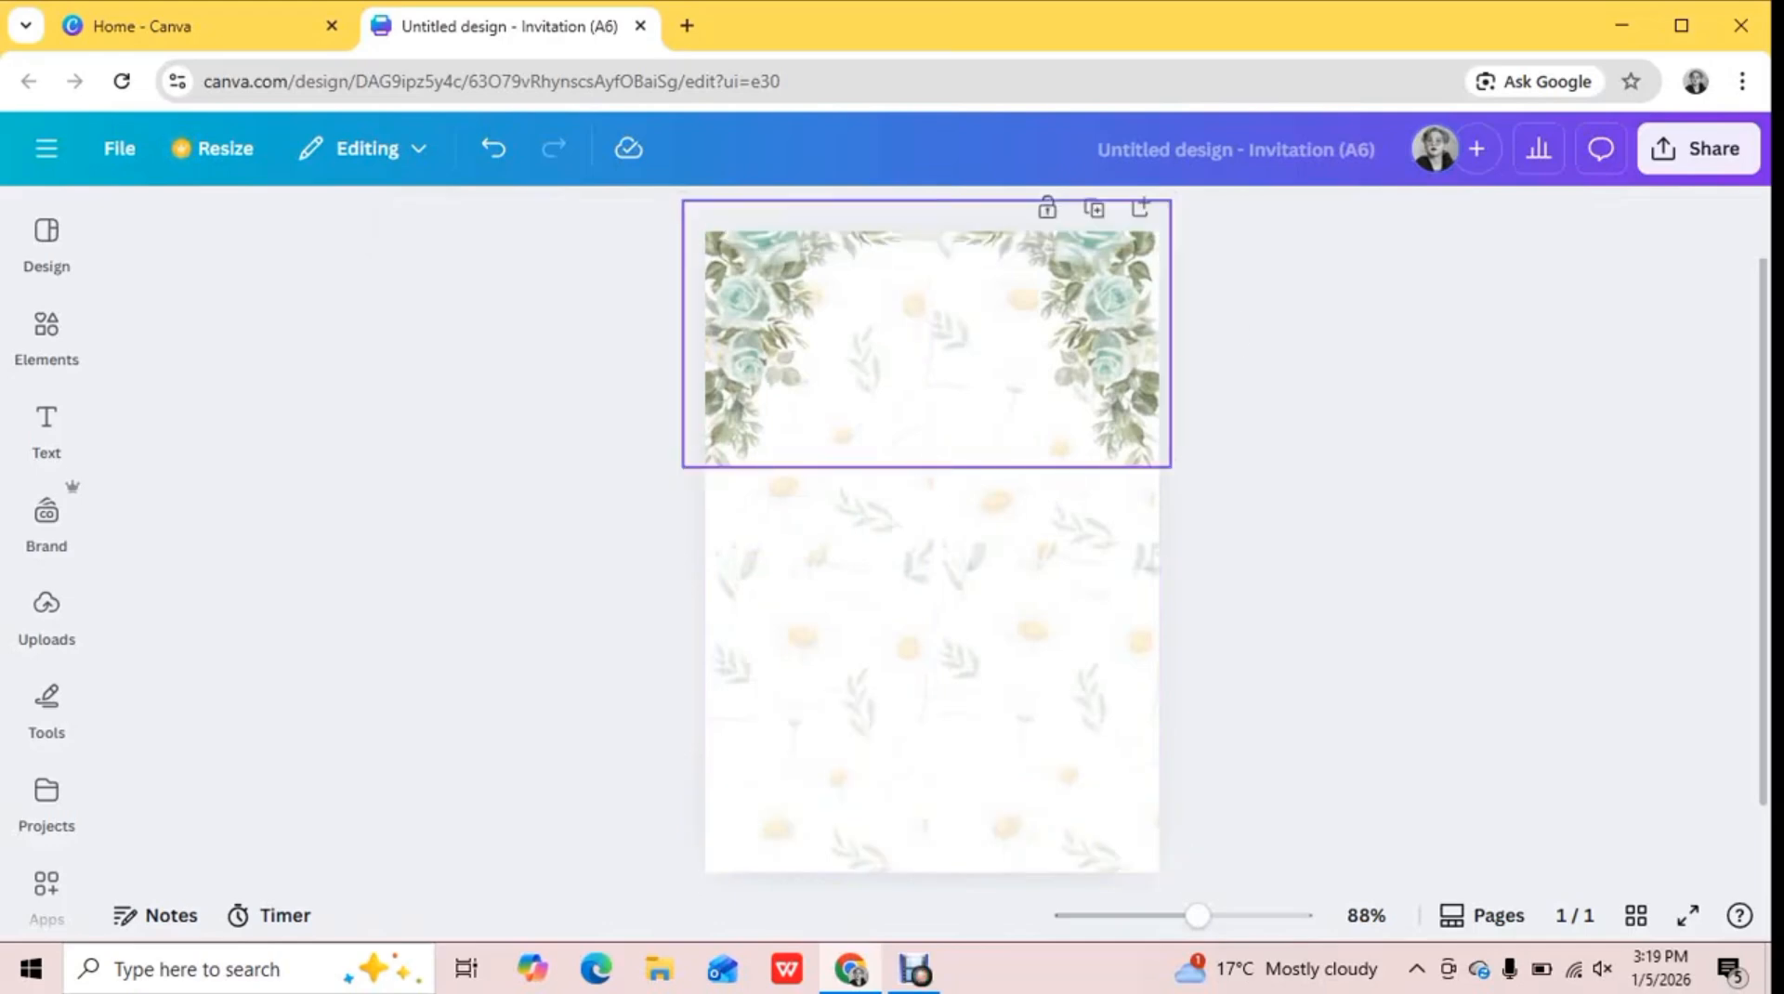
click(1022, 371)
mouse_move(1022, 371)
mouse_down()
mouse_move(1010, 778)
mouse_move(1397, 478)
mouse_move(999, 667)
mouse_move(810, 713)
mouse_move(1191, 658)
mouse_move(1028, 757)
mouse_move(1028, 914)
mouse_move(1006, 352)
mouse_up()
click(998, 521)
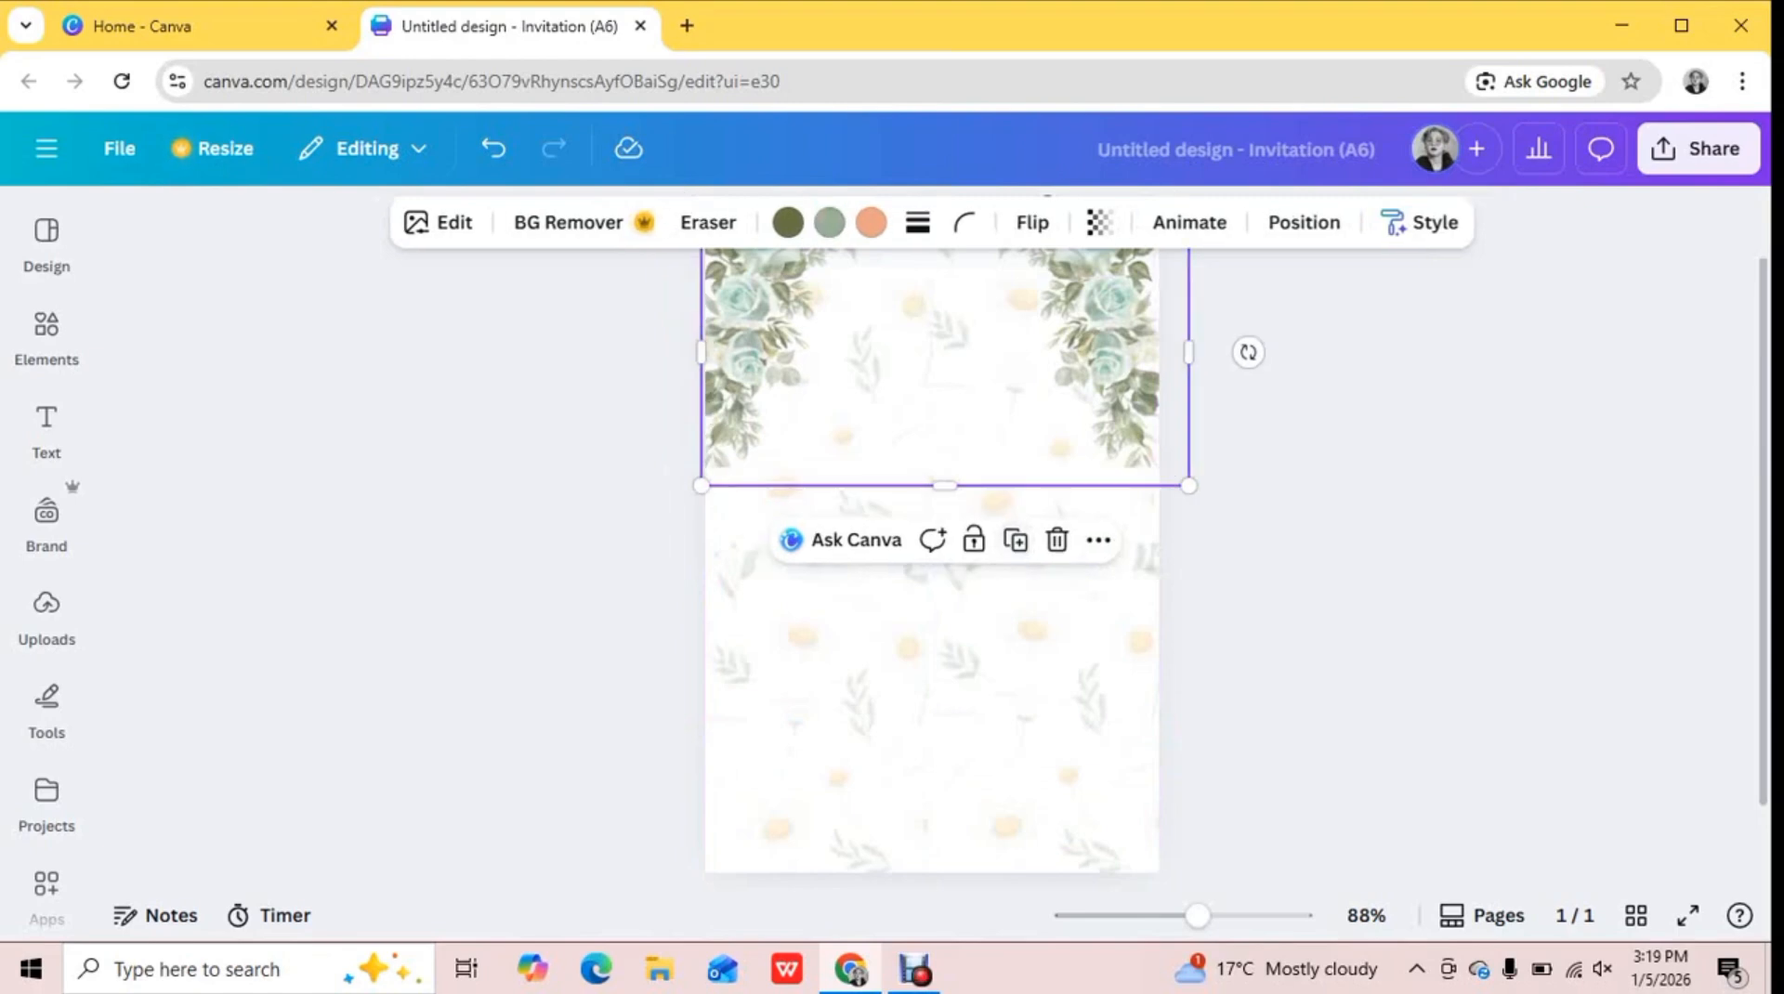
click(1100, 223)
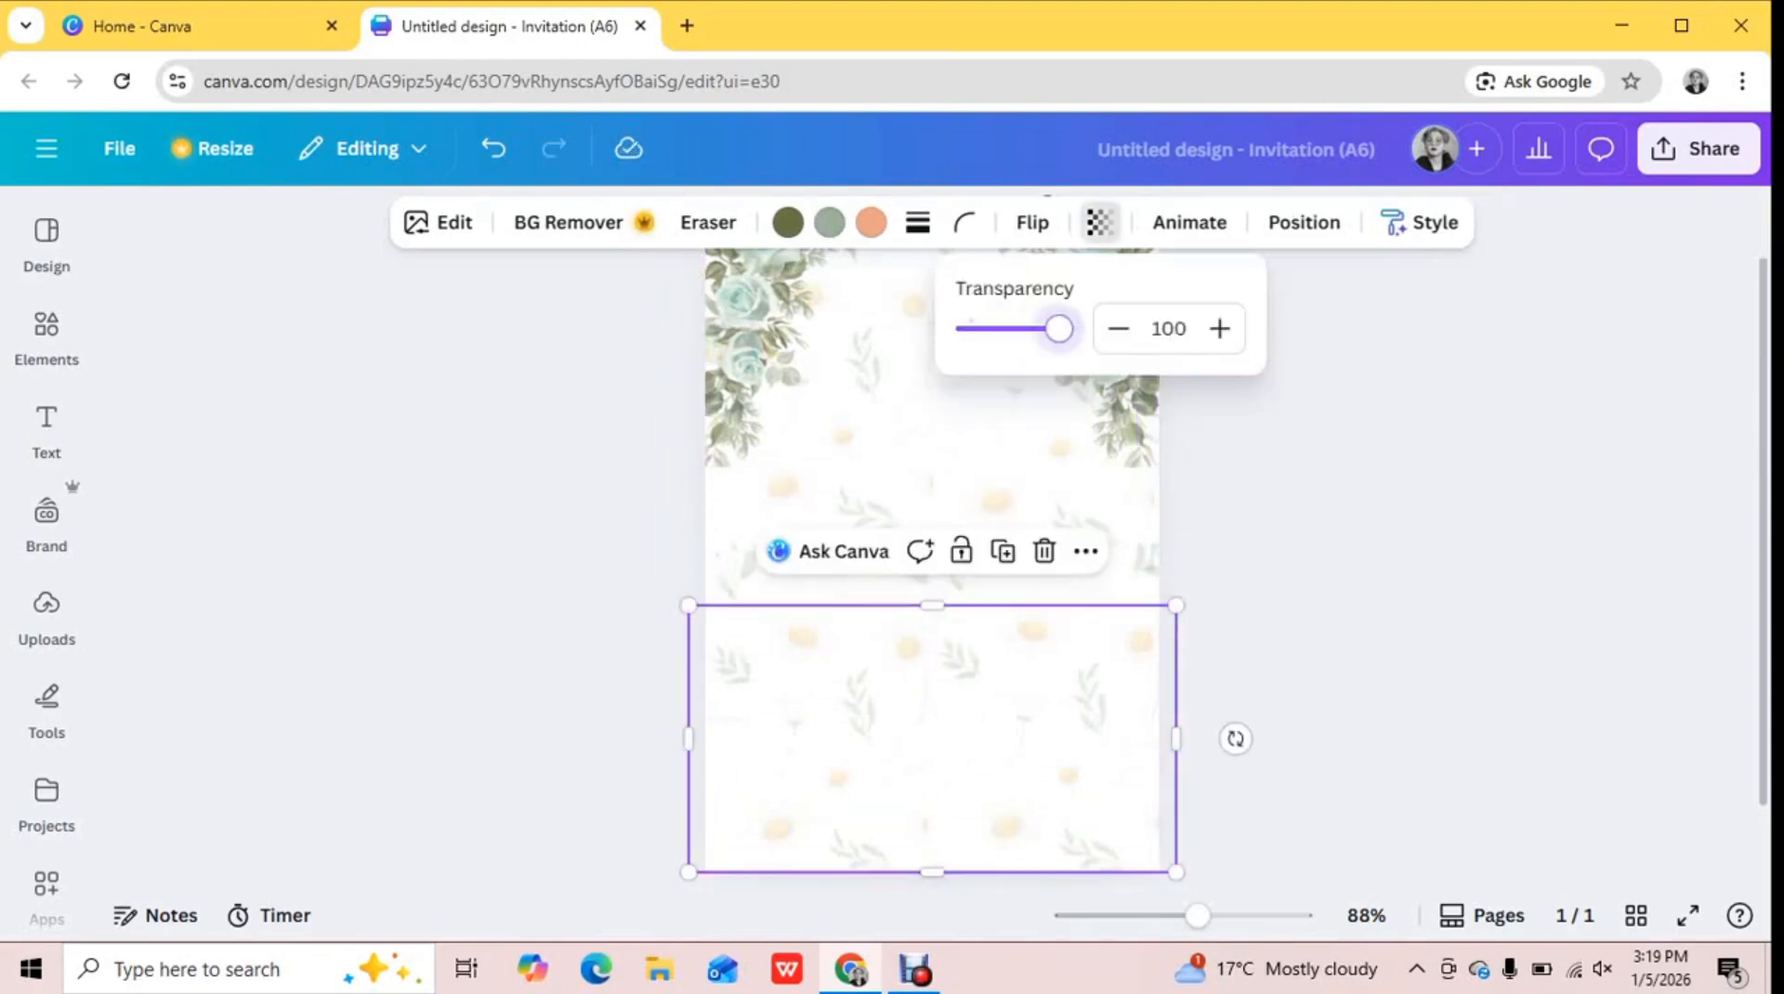
mouse_move(1051, 328)
mouse_down()
mouse_move(1069, 328)
mouse_move(1007, 329)
mouse_move(1032, 328)
mouse_up()
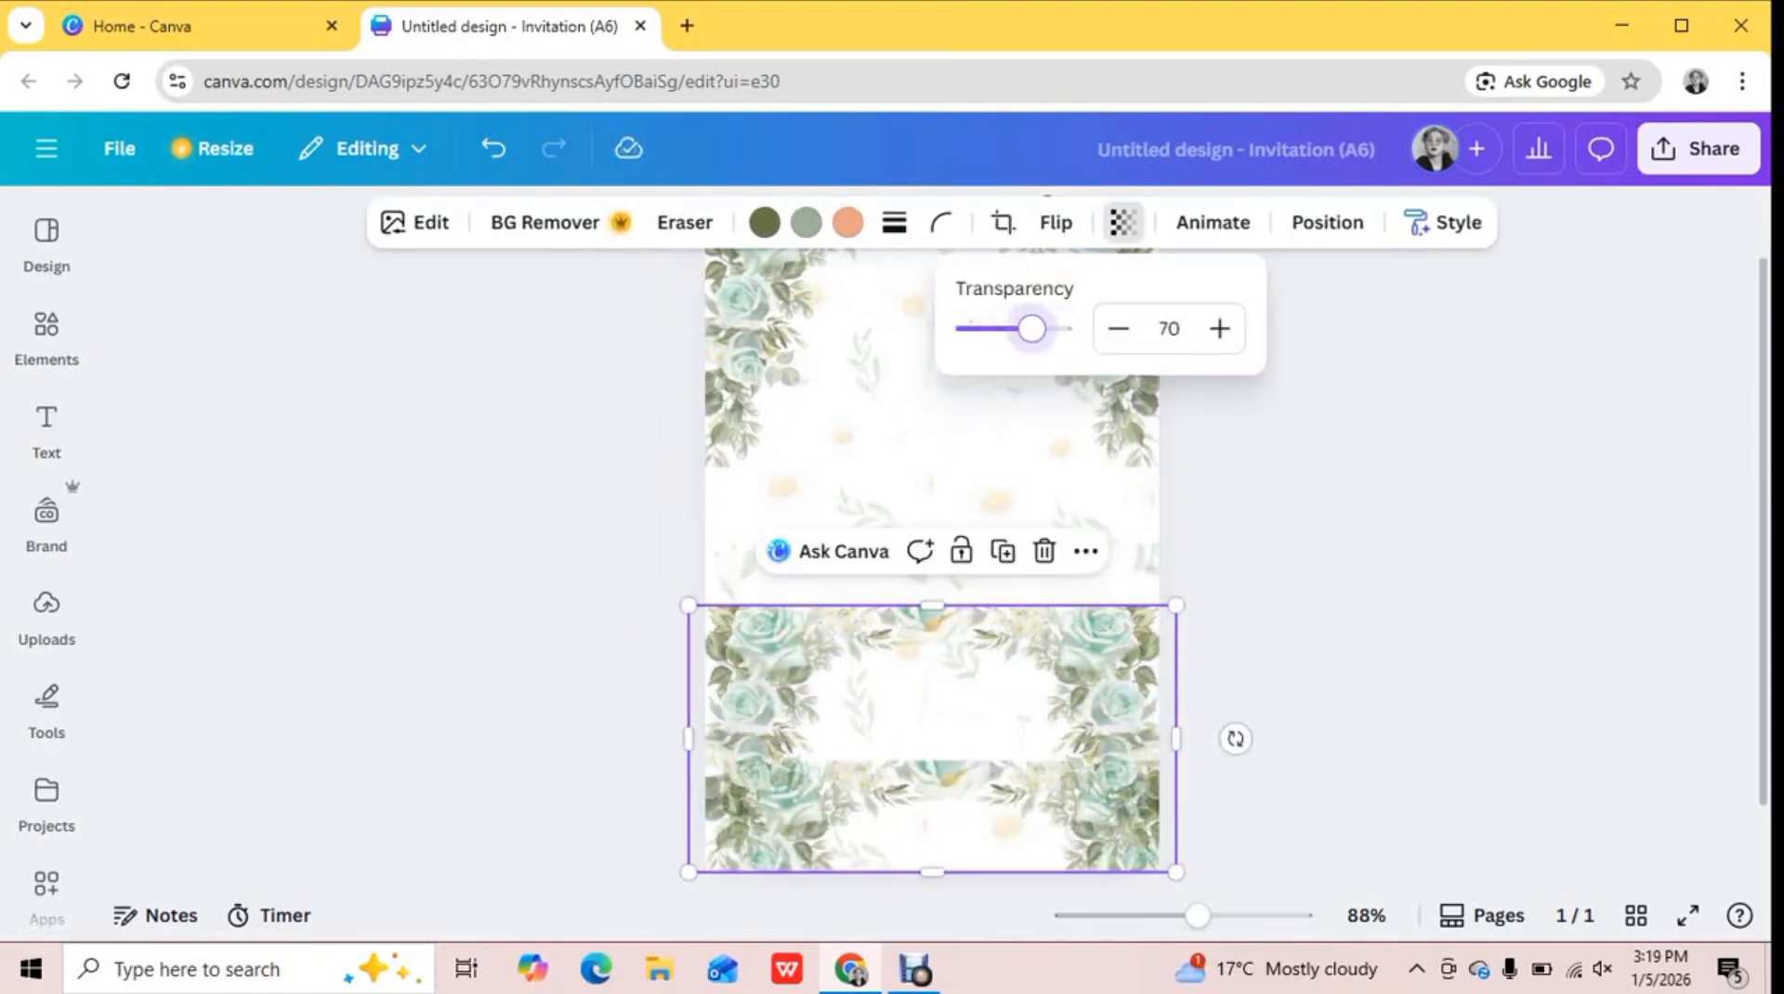
key(Delete)
Flip the copied rose arch vertically and align it with the page's lower edge to mirror the upper one
click(938, 817)
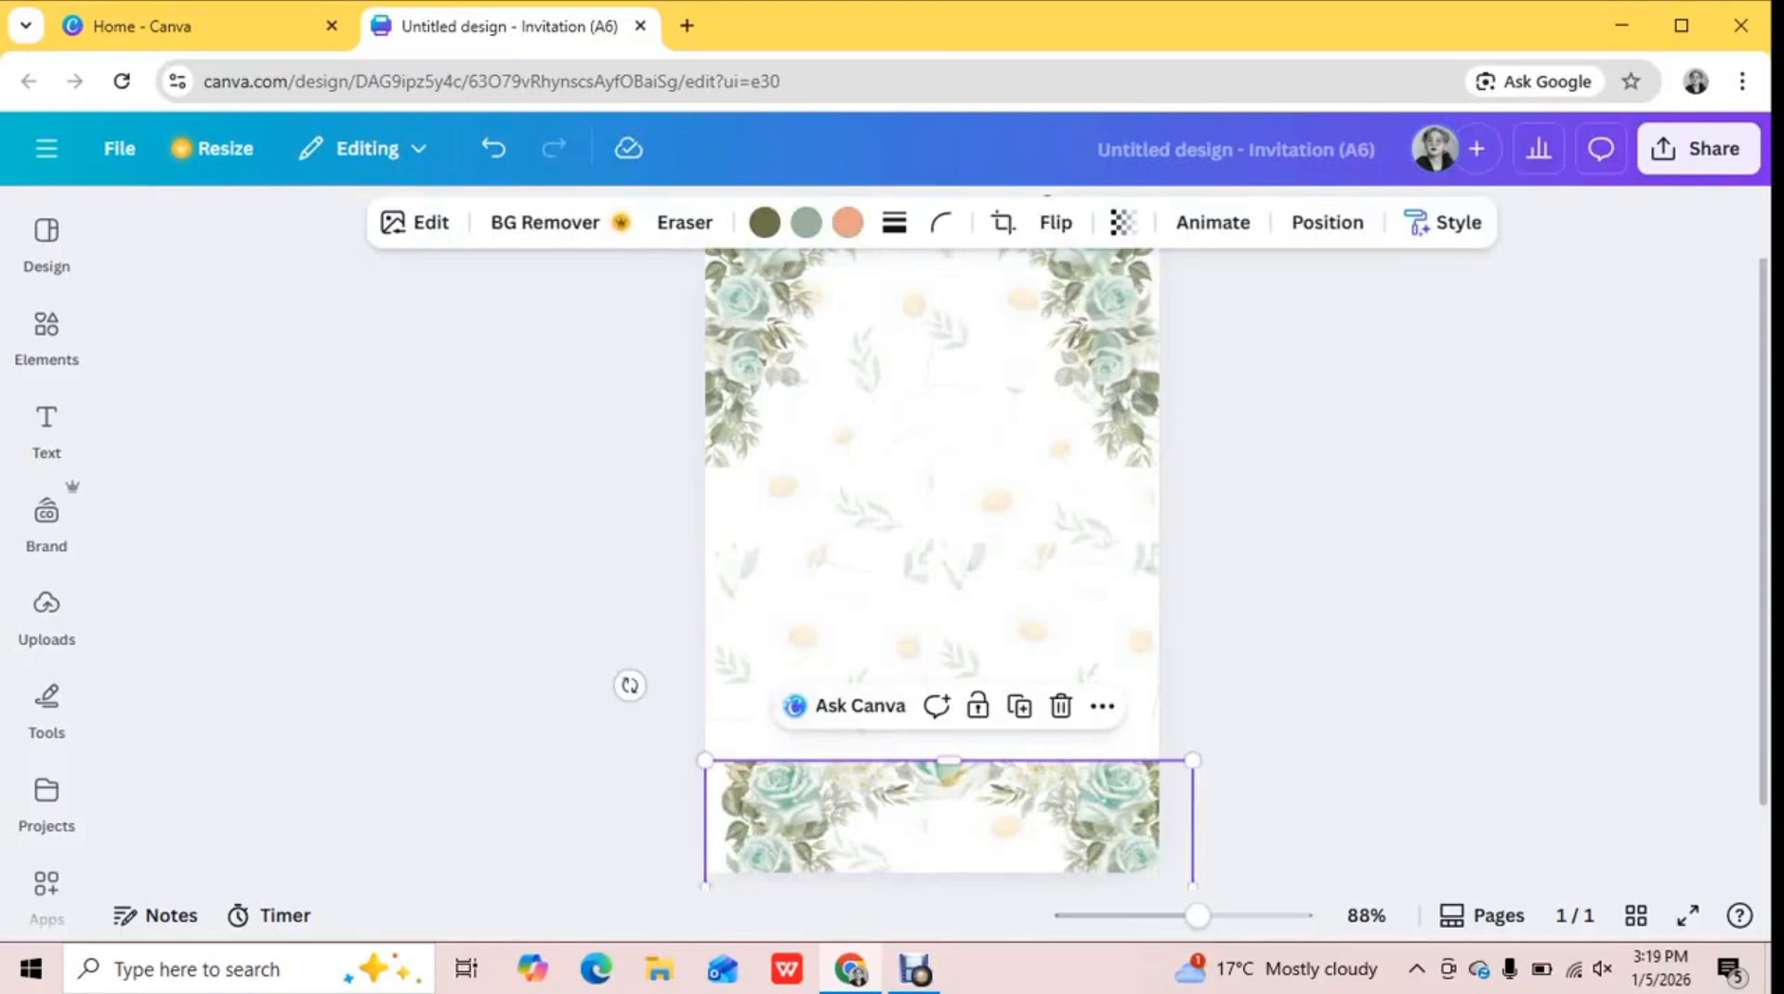
drag(939, 818, 918, 751)
click(1056, 222)
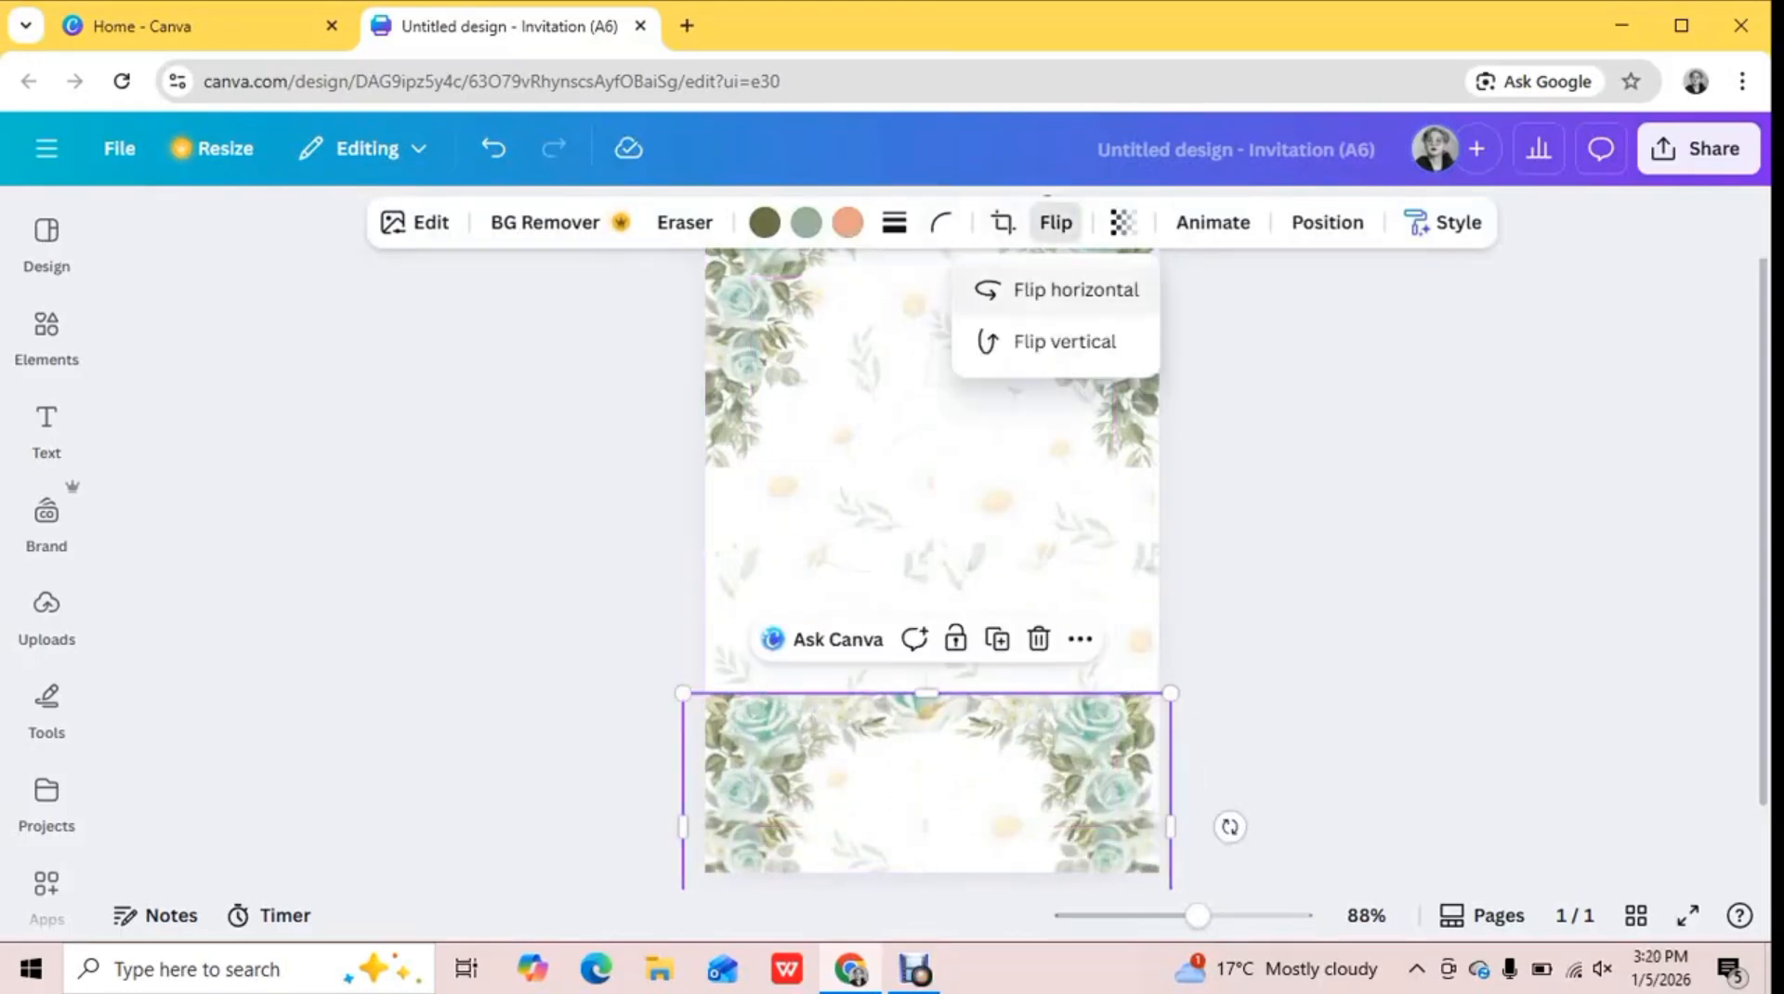
click(1067, 339)
drag(929, 790, 929, 734)
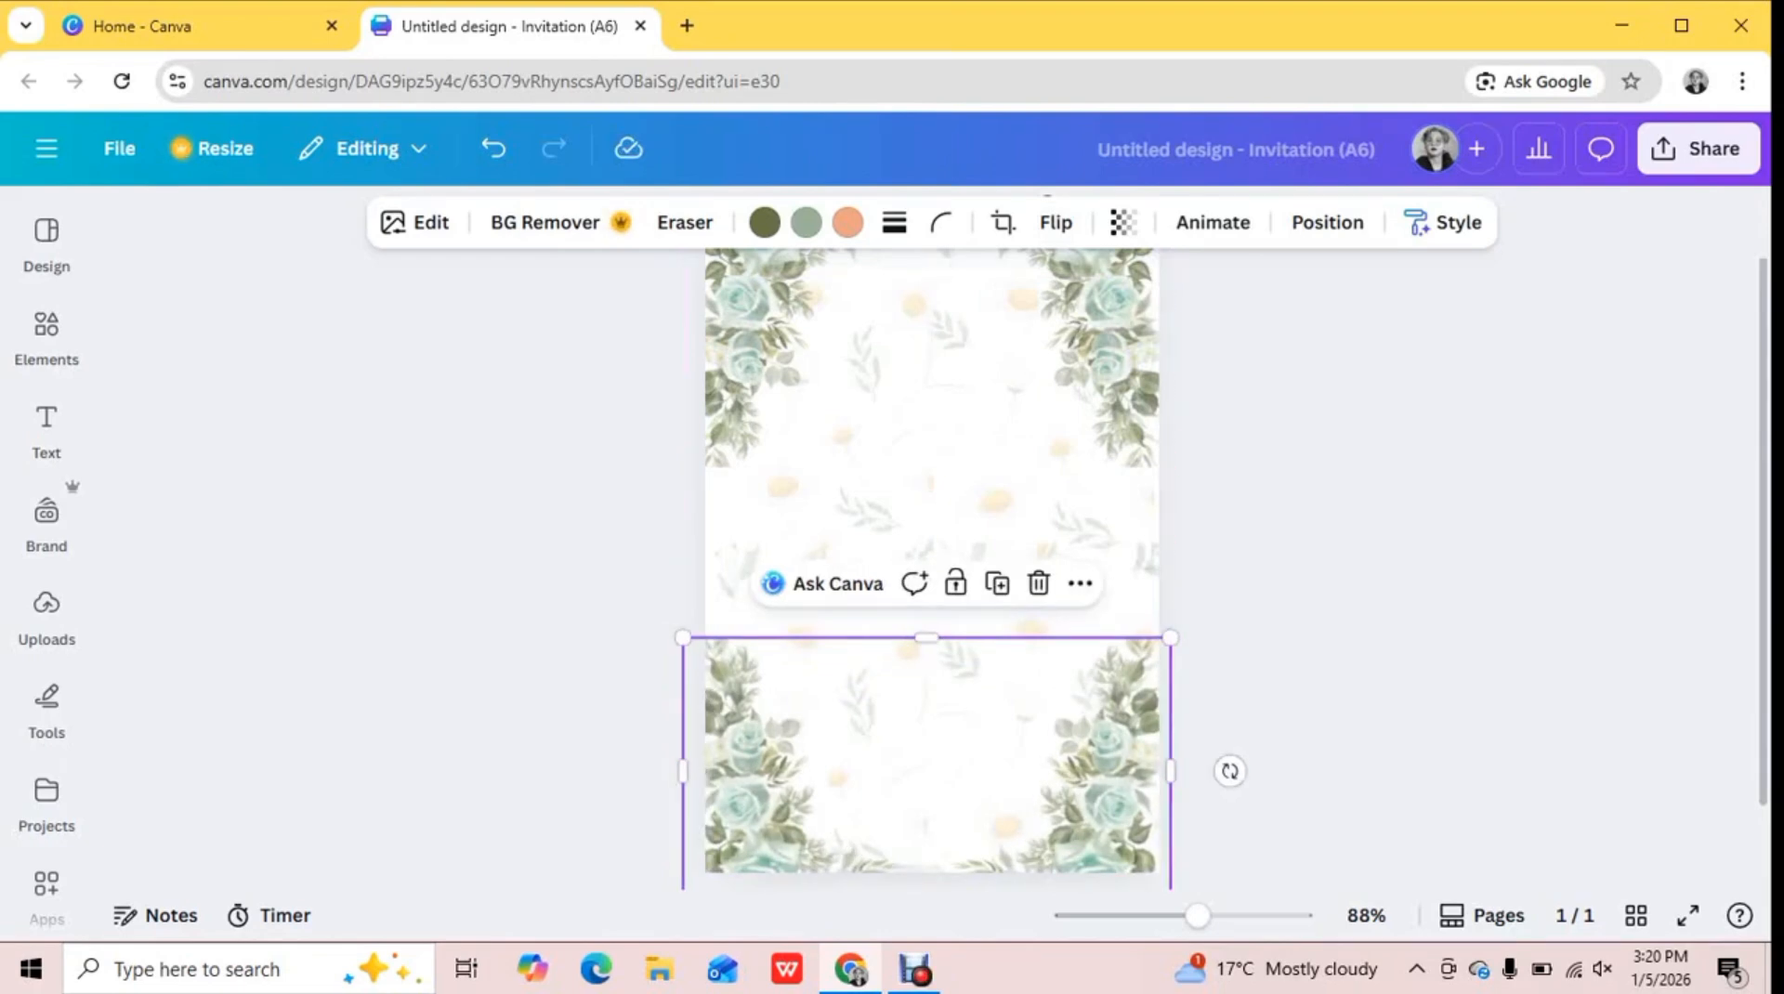
click(1348, 577)
Add the hexagonal frame with pink flowers, scale it down, and center it horizontally in the upper middle of the page
click(46, 336)
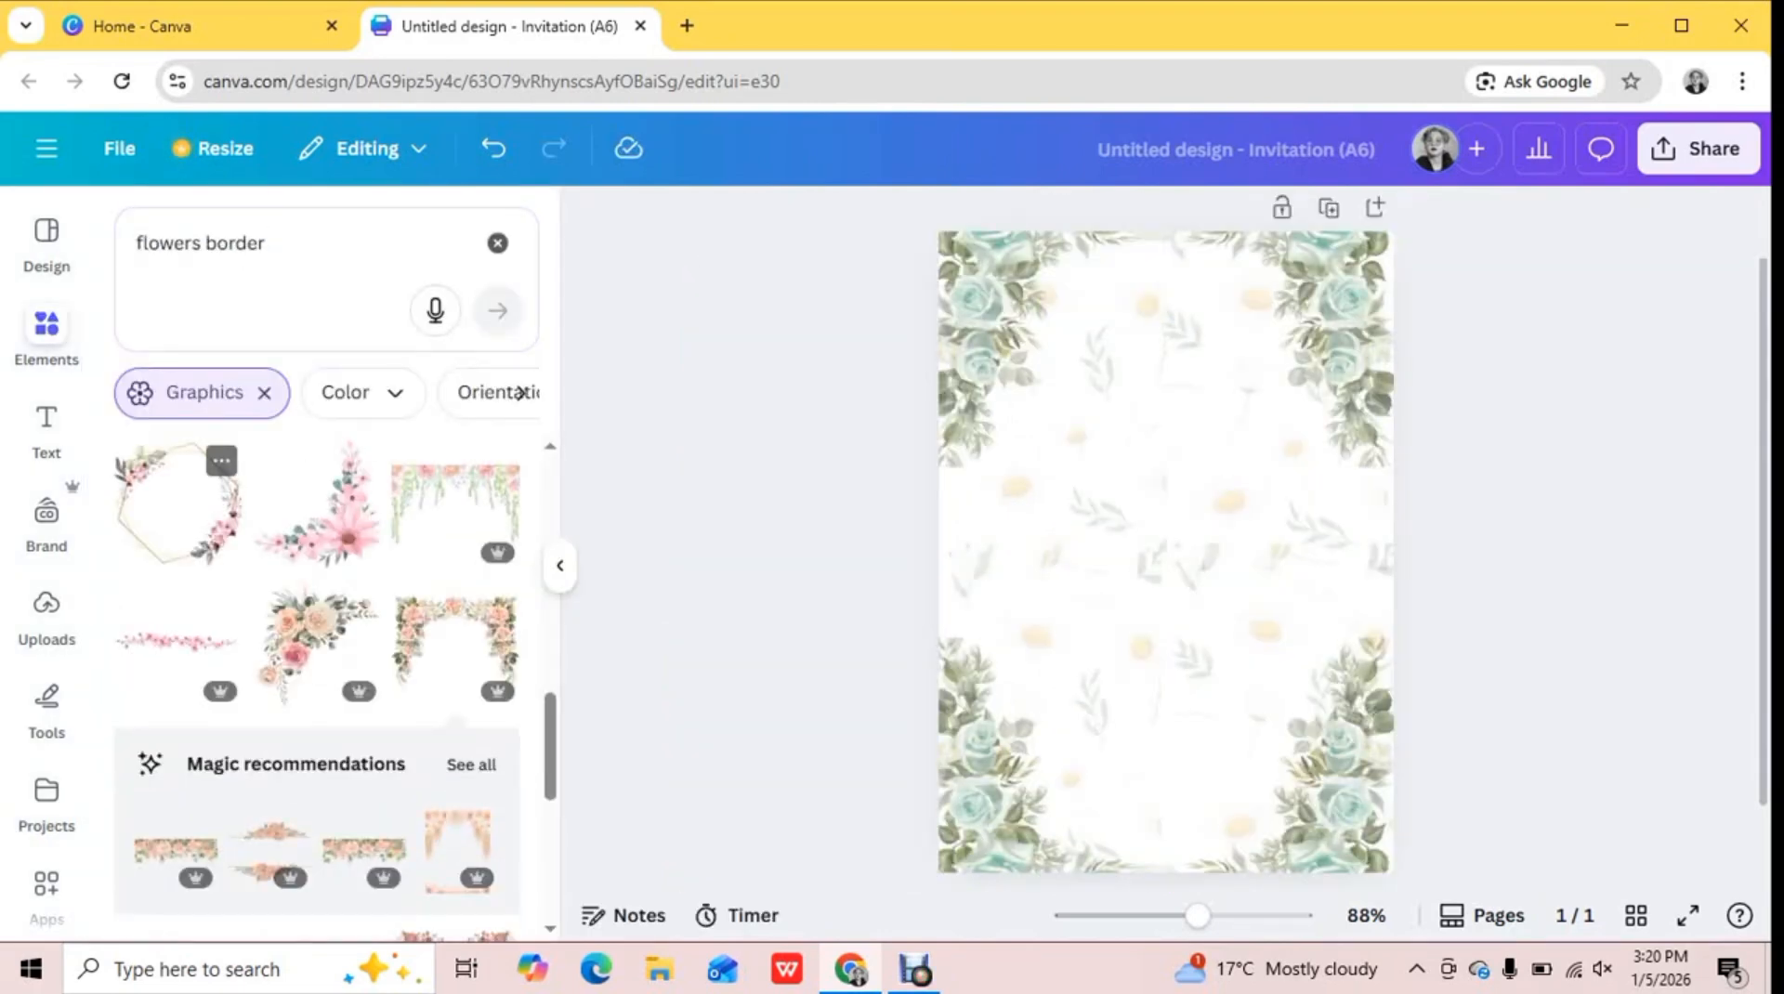
click(176, 502)
drag(988, 728, 1088, 627)
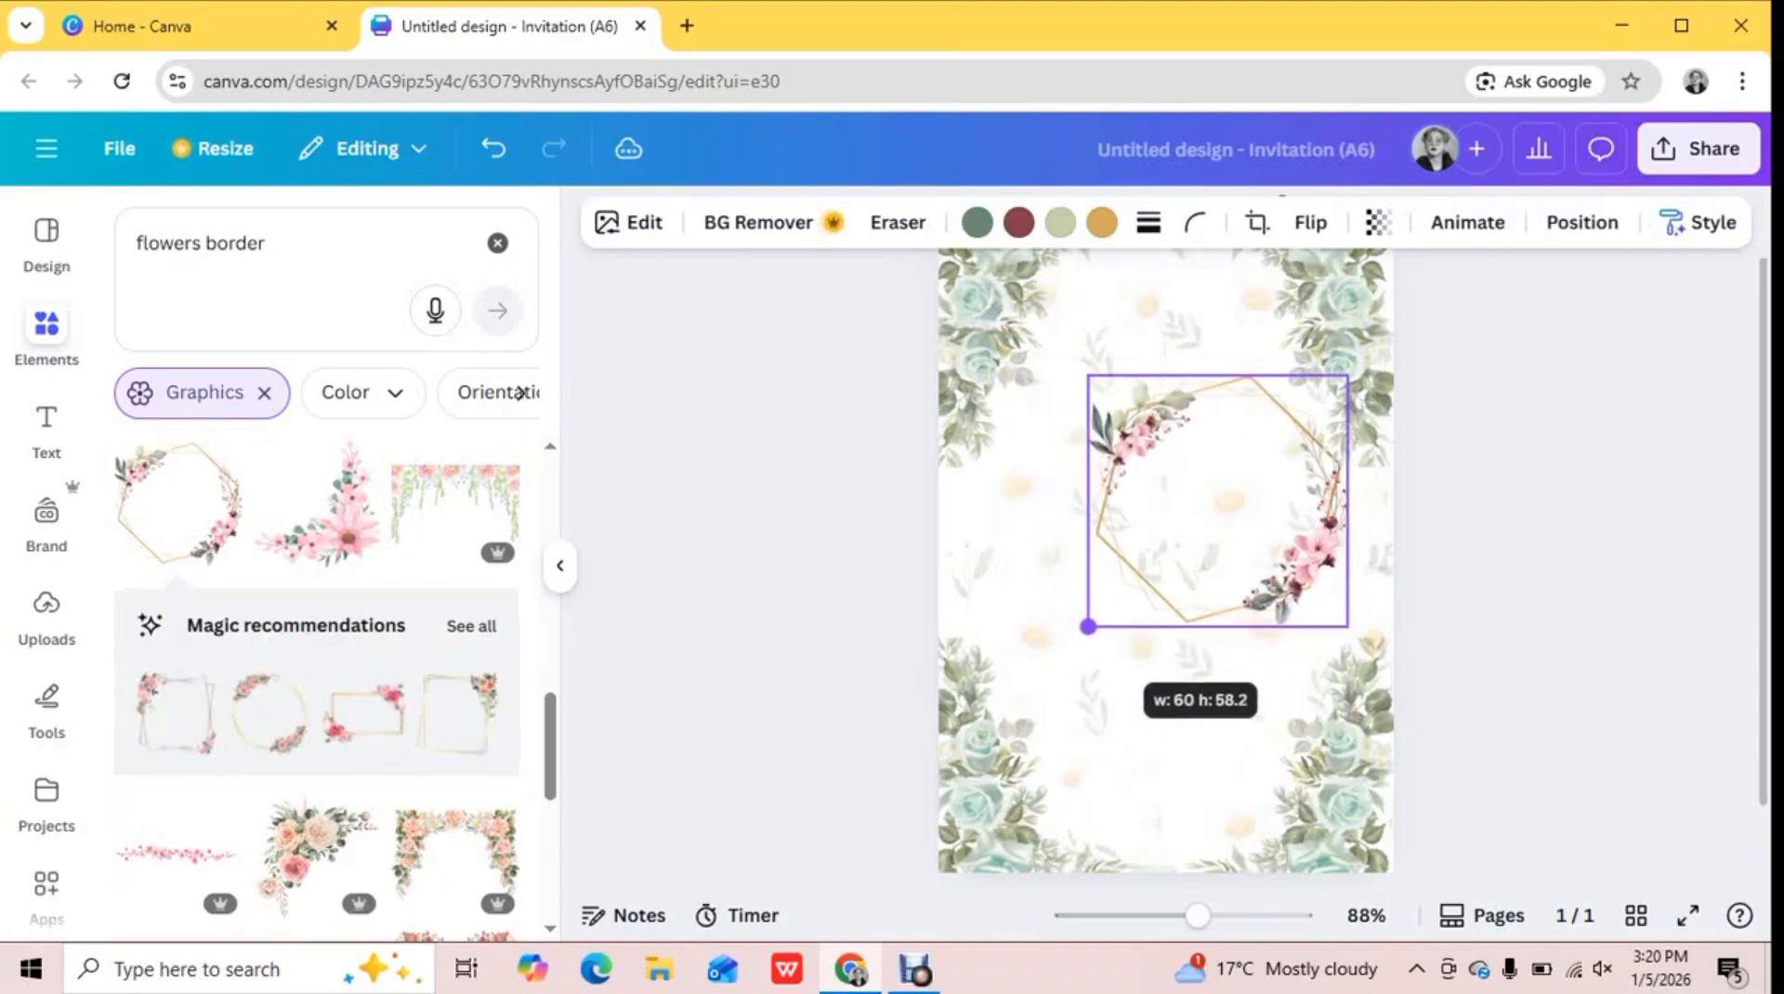
drag(1218, 502, 1159, 493)
click(1163, 666)
drag(1031, 616, 1056, 594)
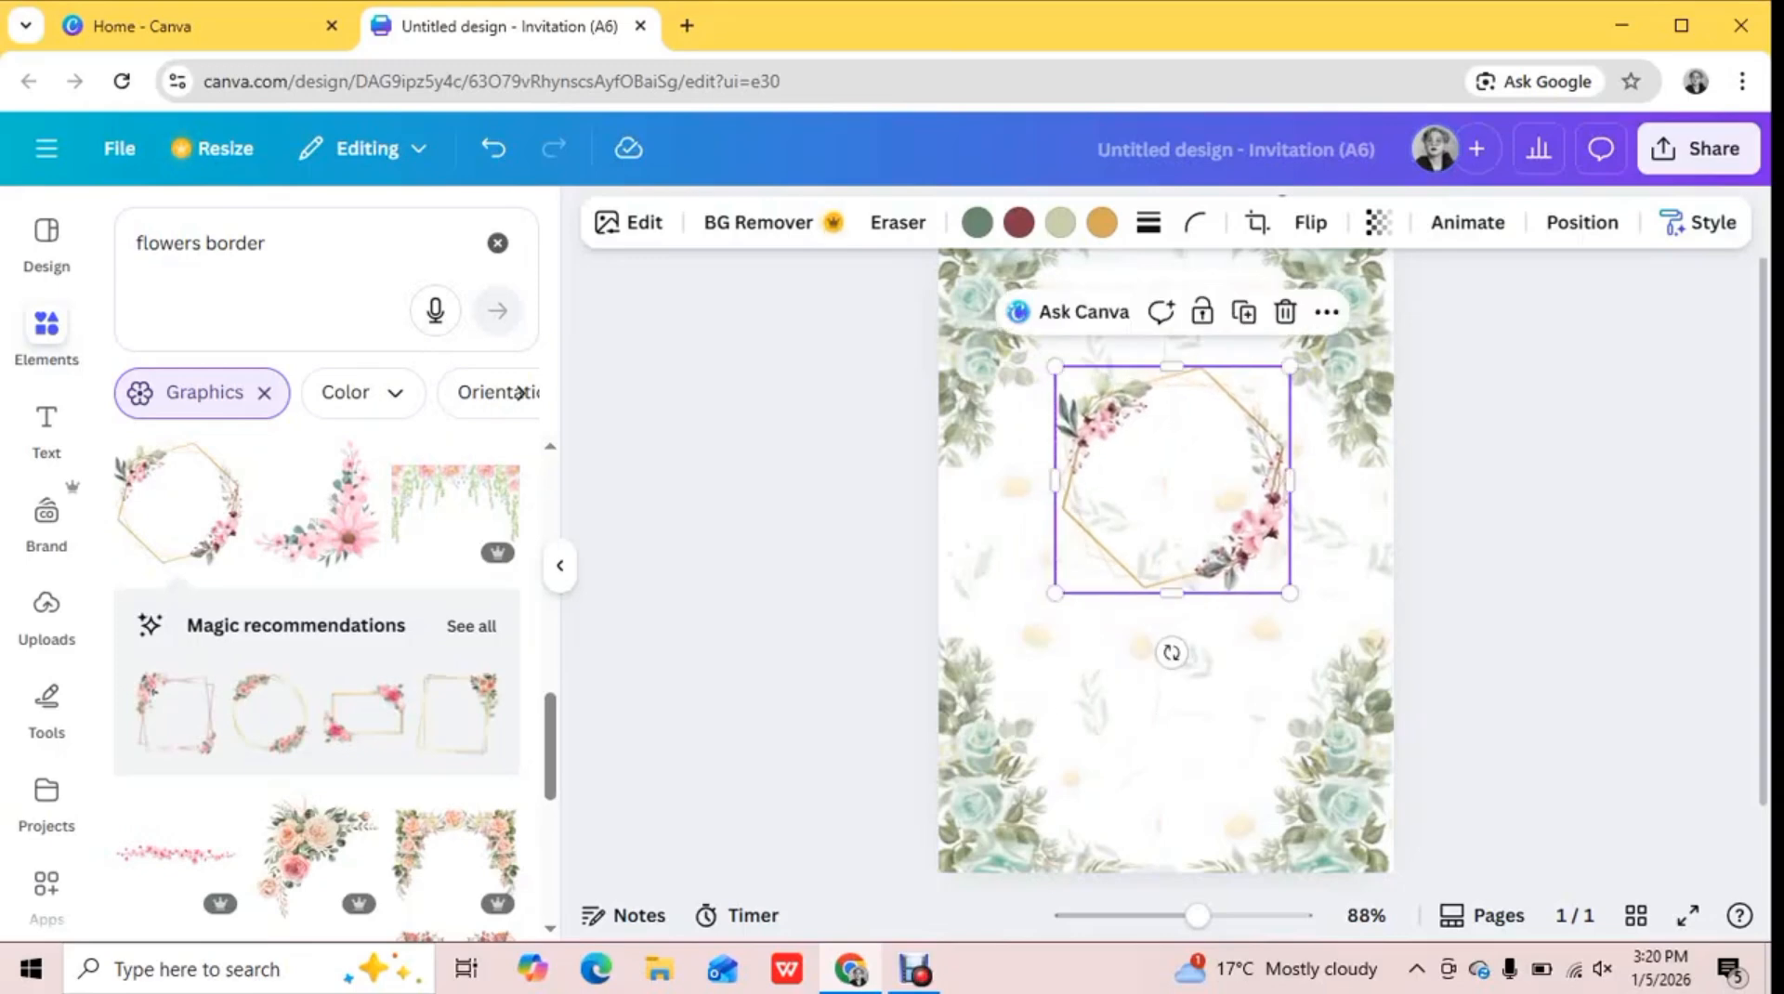
drag(1153, 502, 1153, 516)
Recolor the hexagonal frame's dark red to golden orange and its gold to pale peach using the photo colors
click(1019, 223)
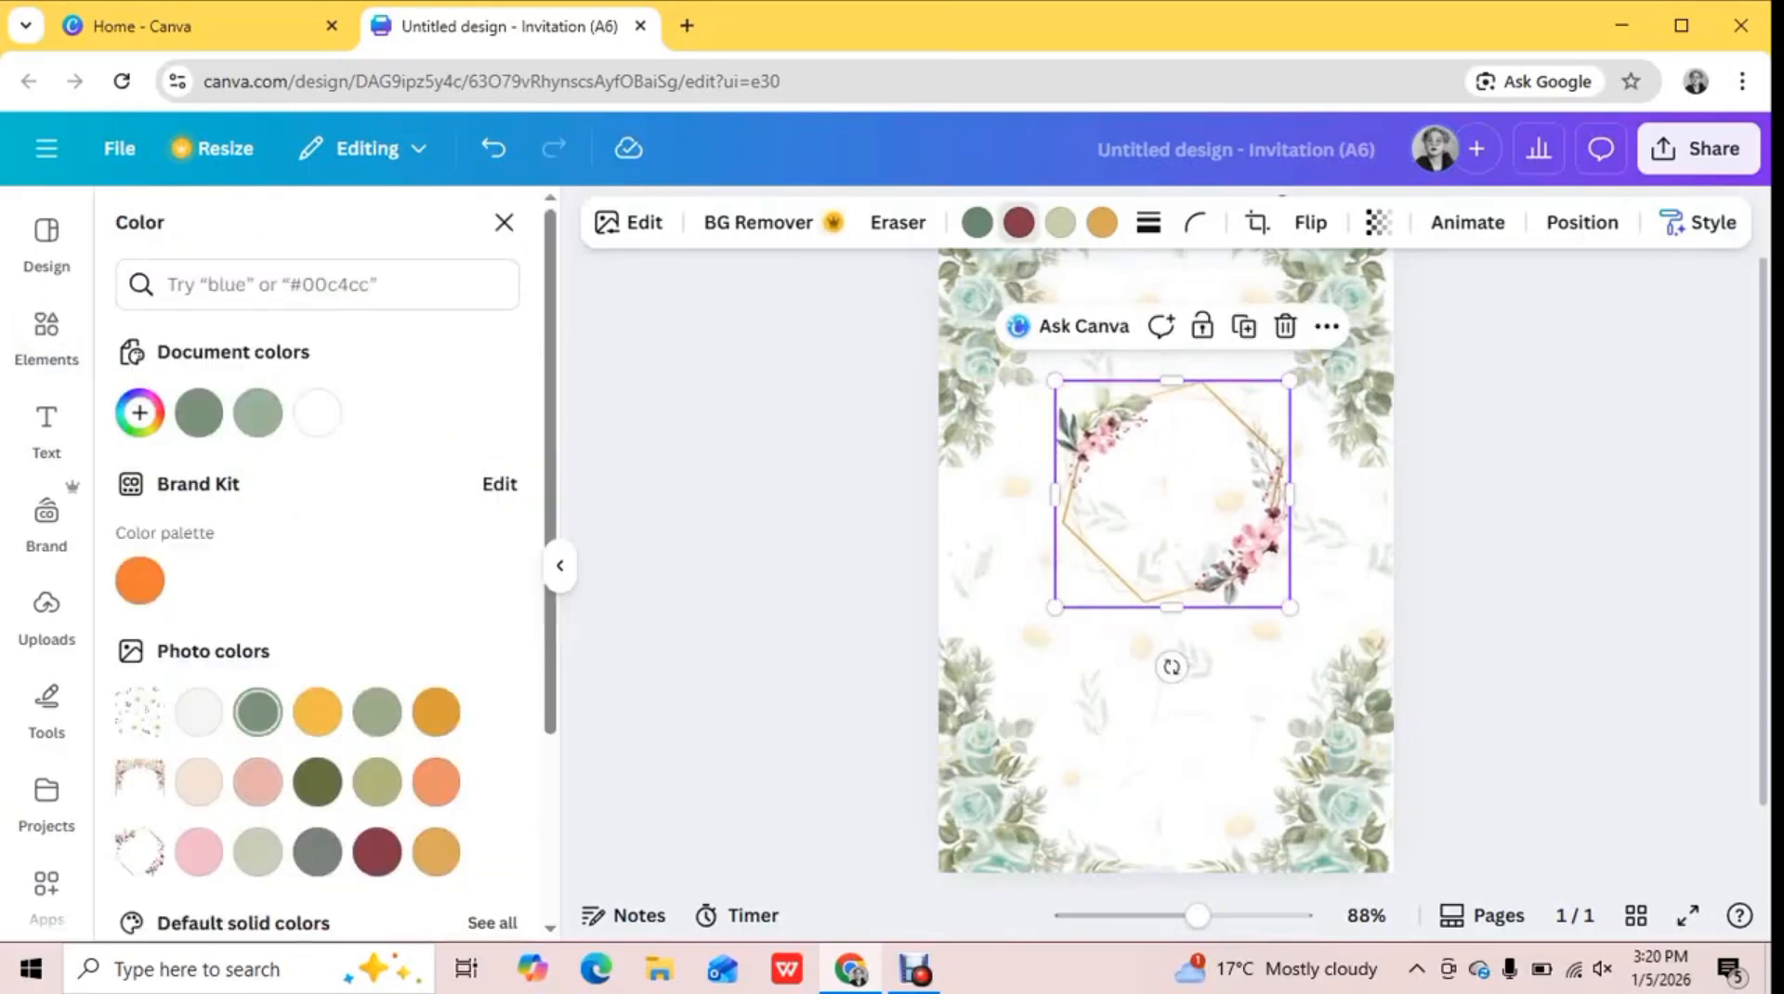
click(436, 712)
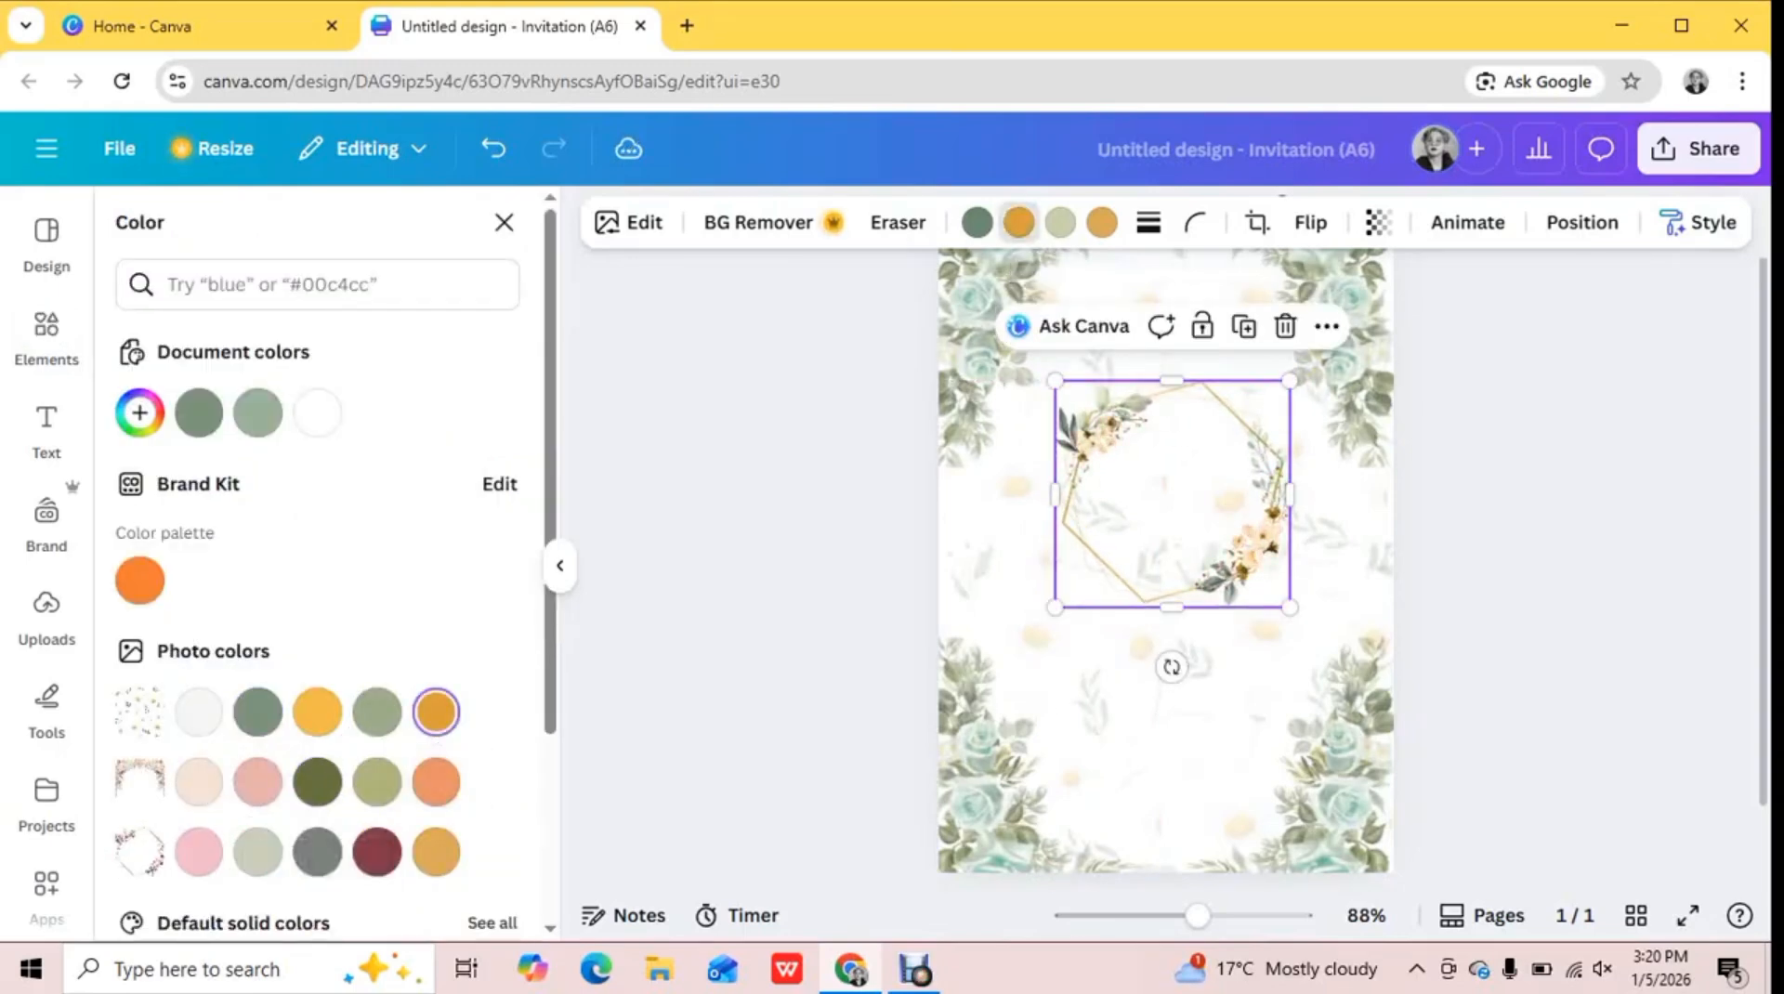
click(199, 781)
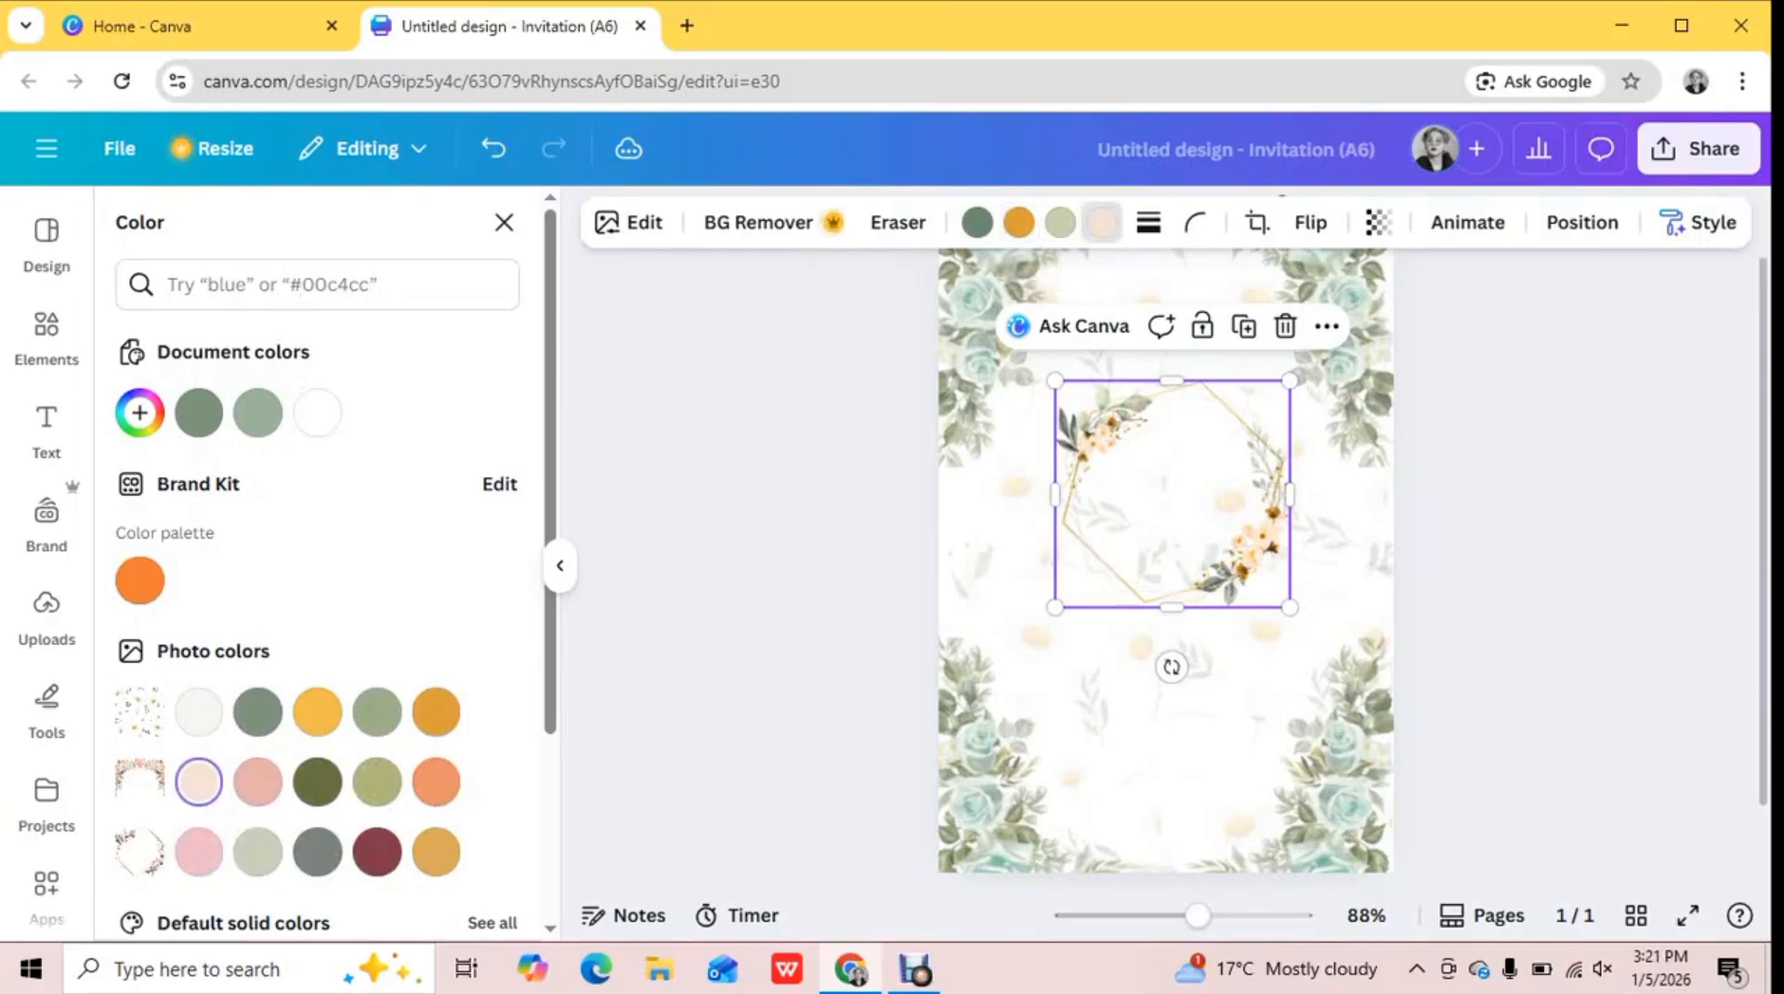
click(504, 222)
click(1515, 437)
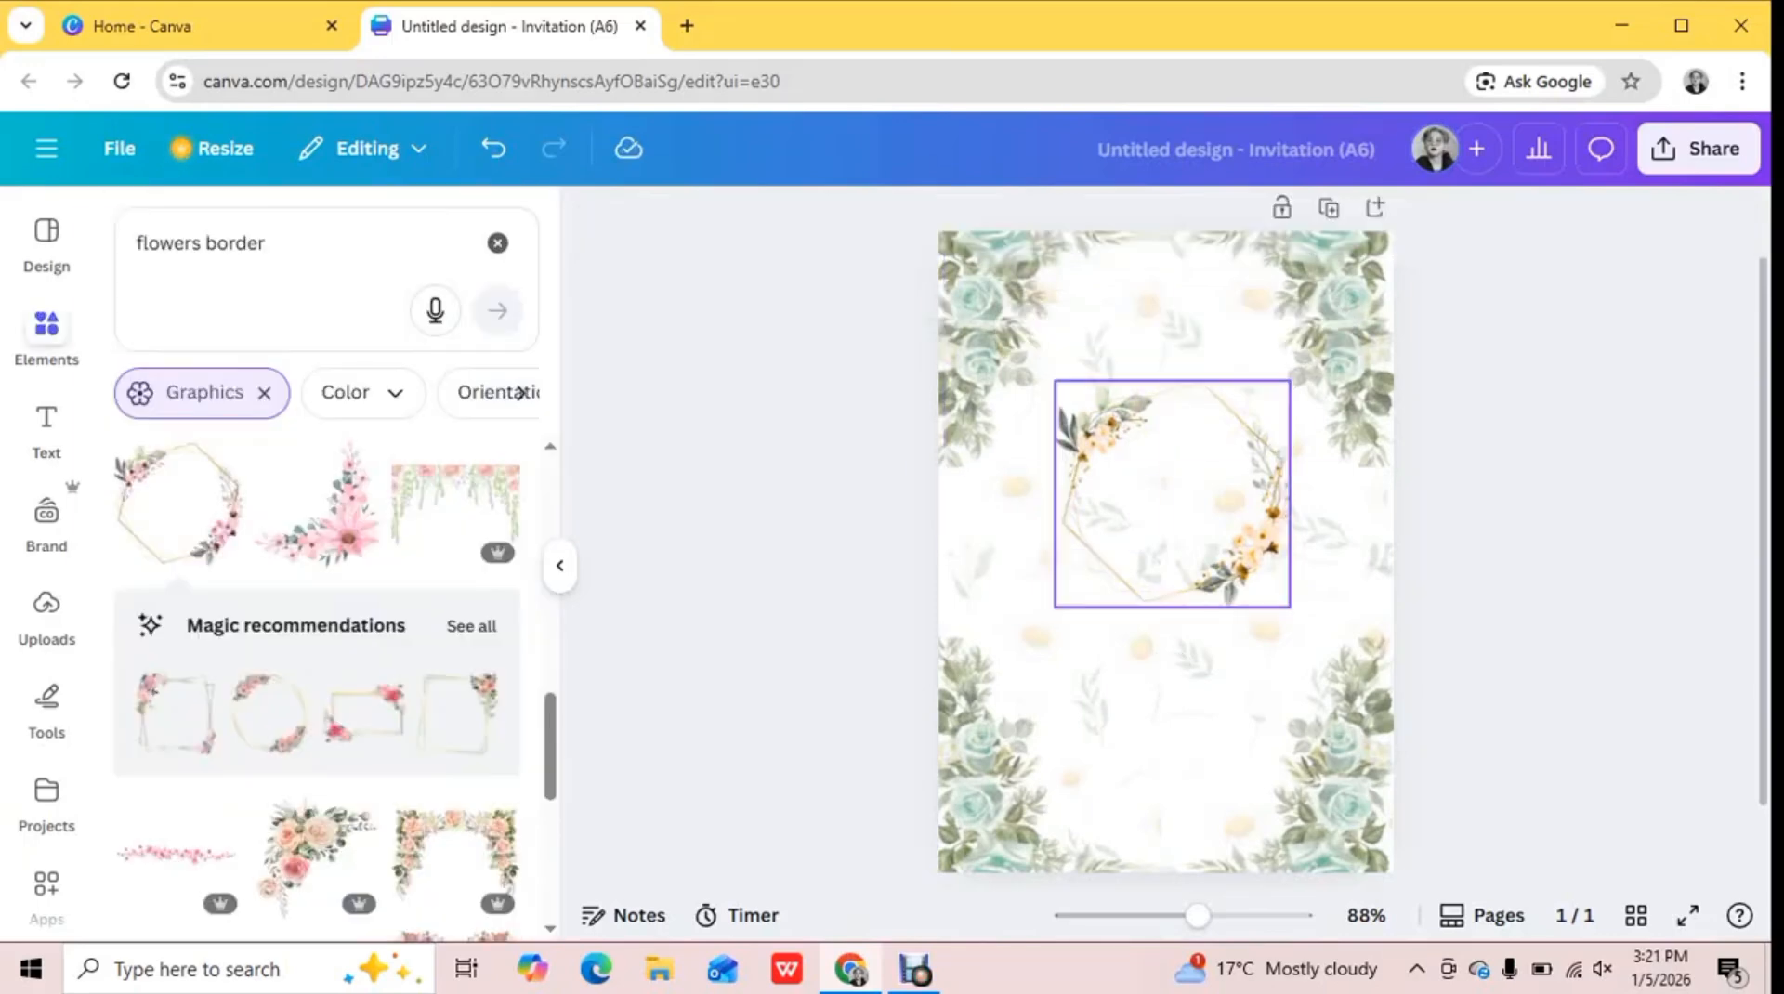
Clear the "flowers border" element search and add a yellow sticky note over the hexagonal frame
click(497, 243)
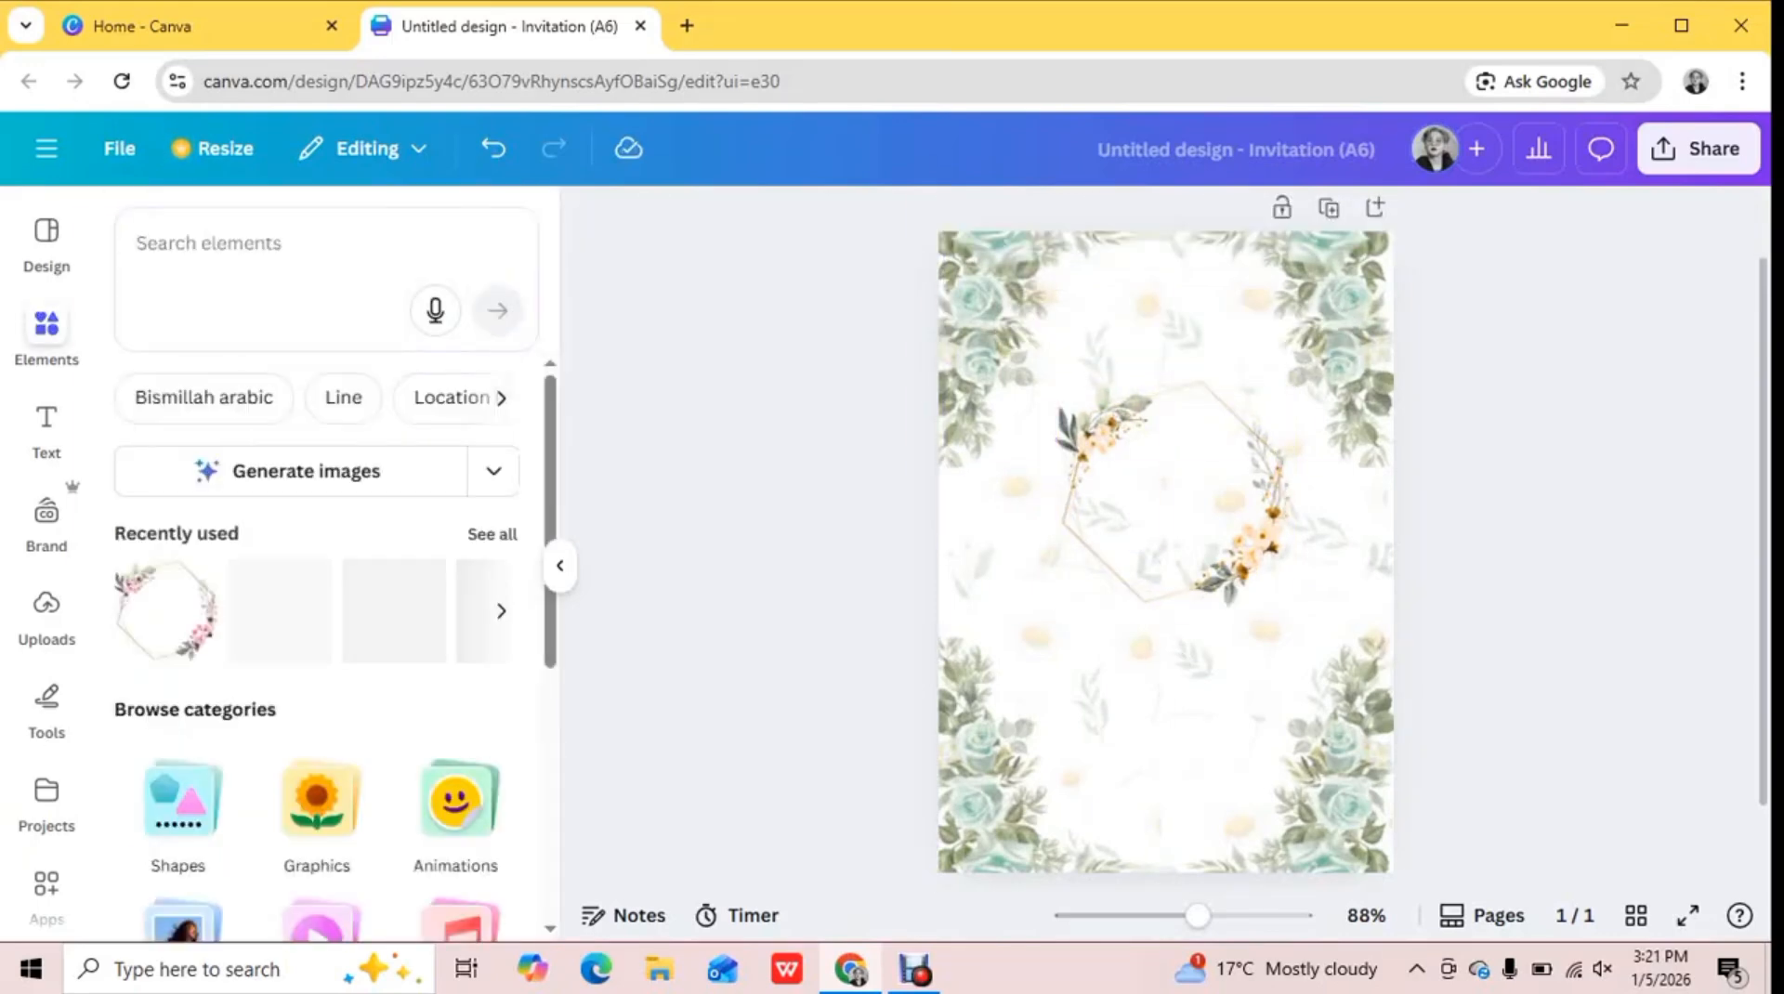
key(s)
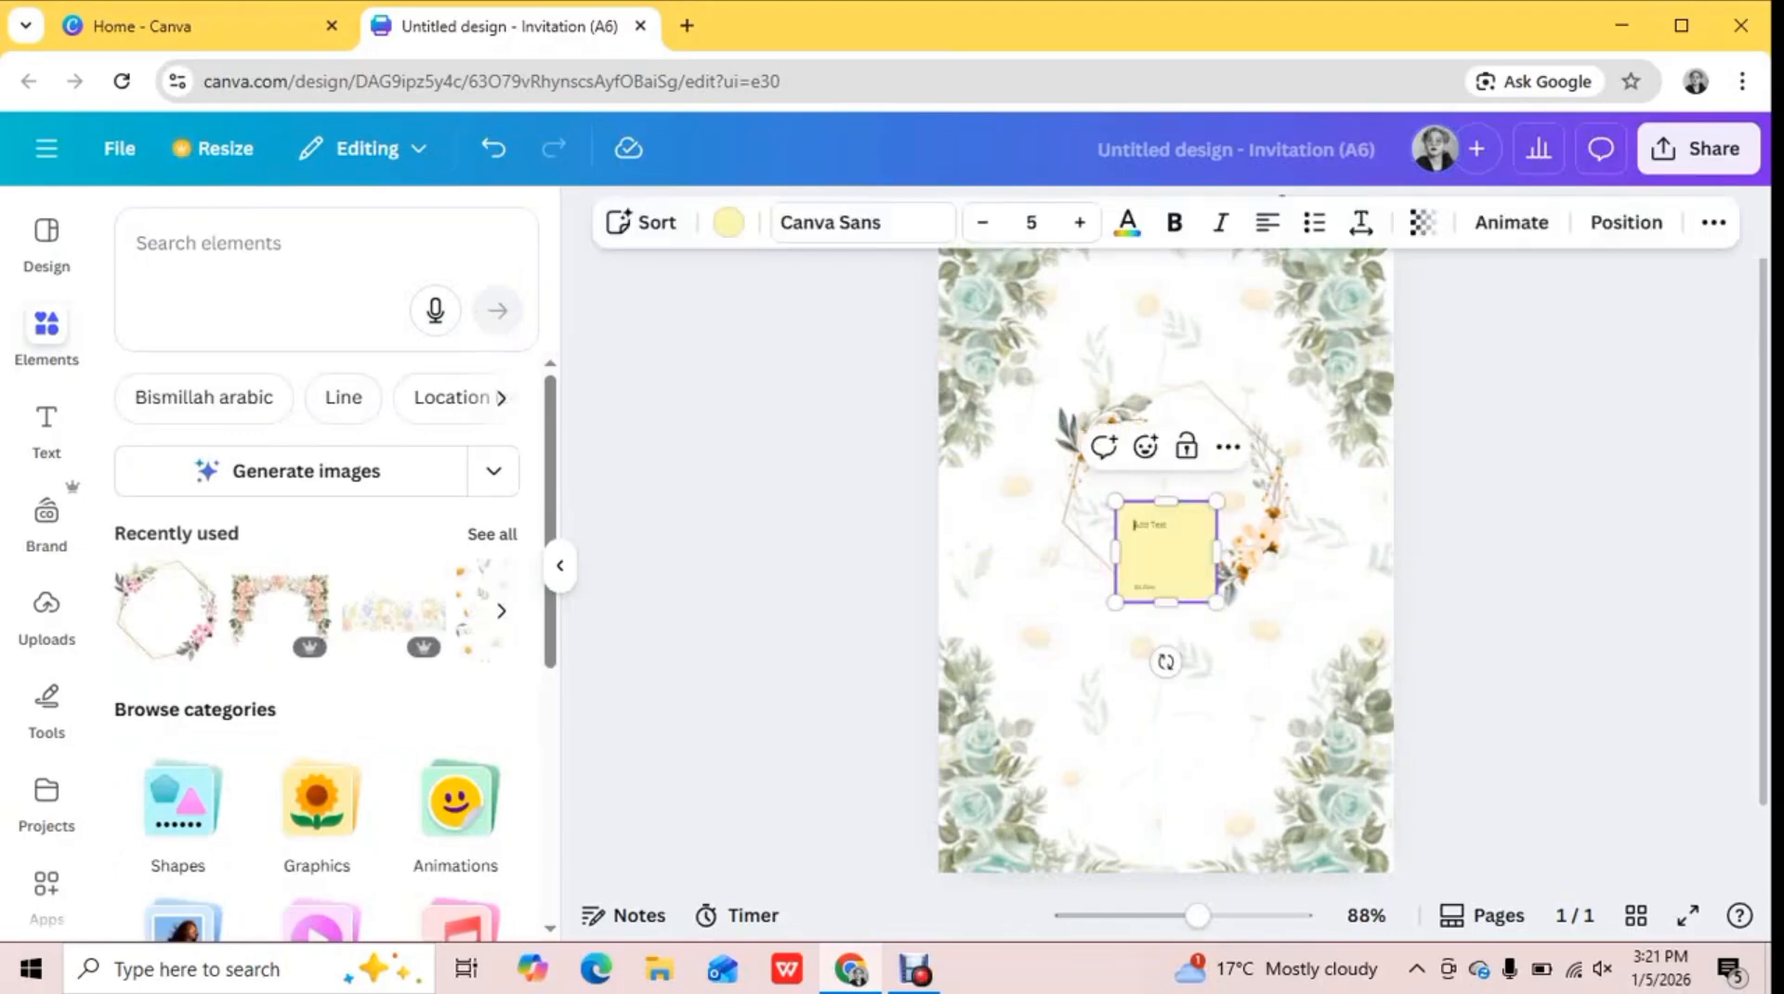
click(1190, 400)
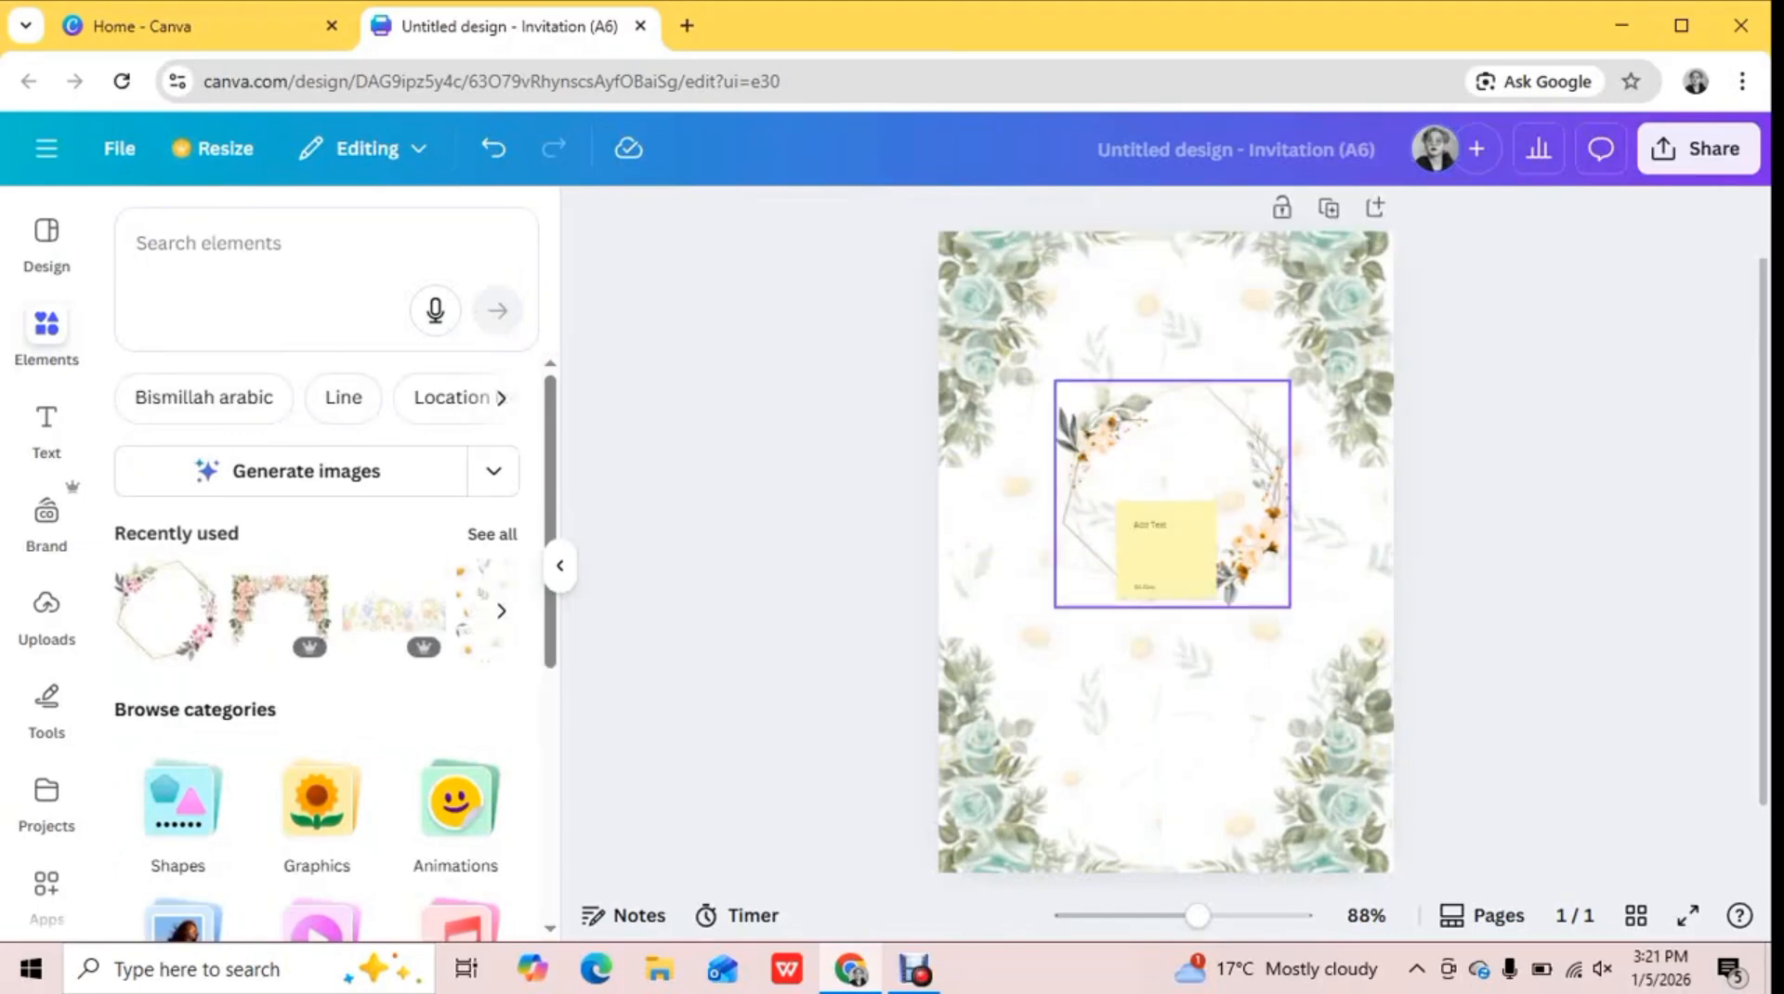
Remove the yellow sticky note from the hexagonal frame and search the graphics for "bismillah arabic"
click(1167, 554)
click(1228, 447)
click(270, 244)
text(bis)
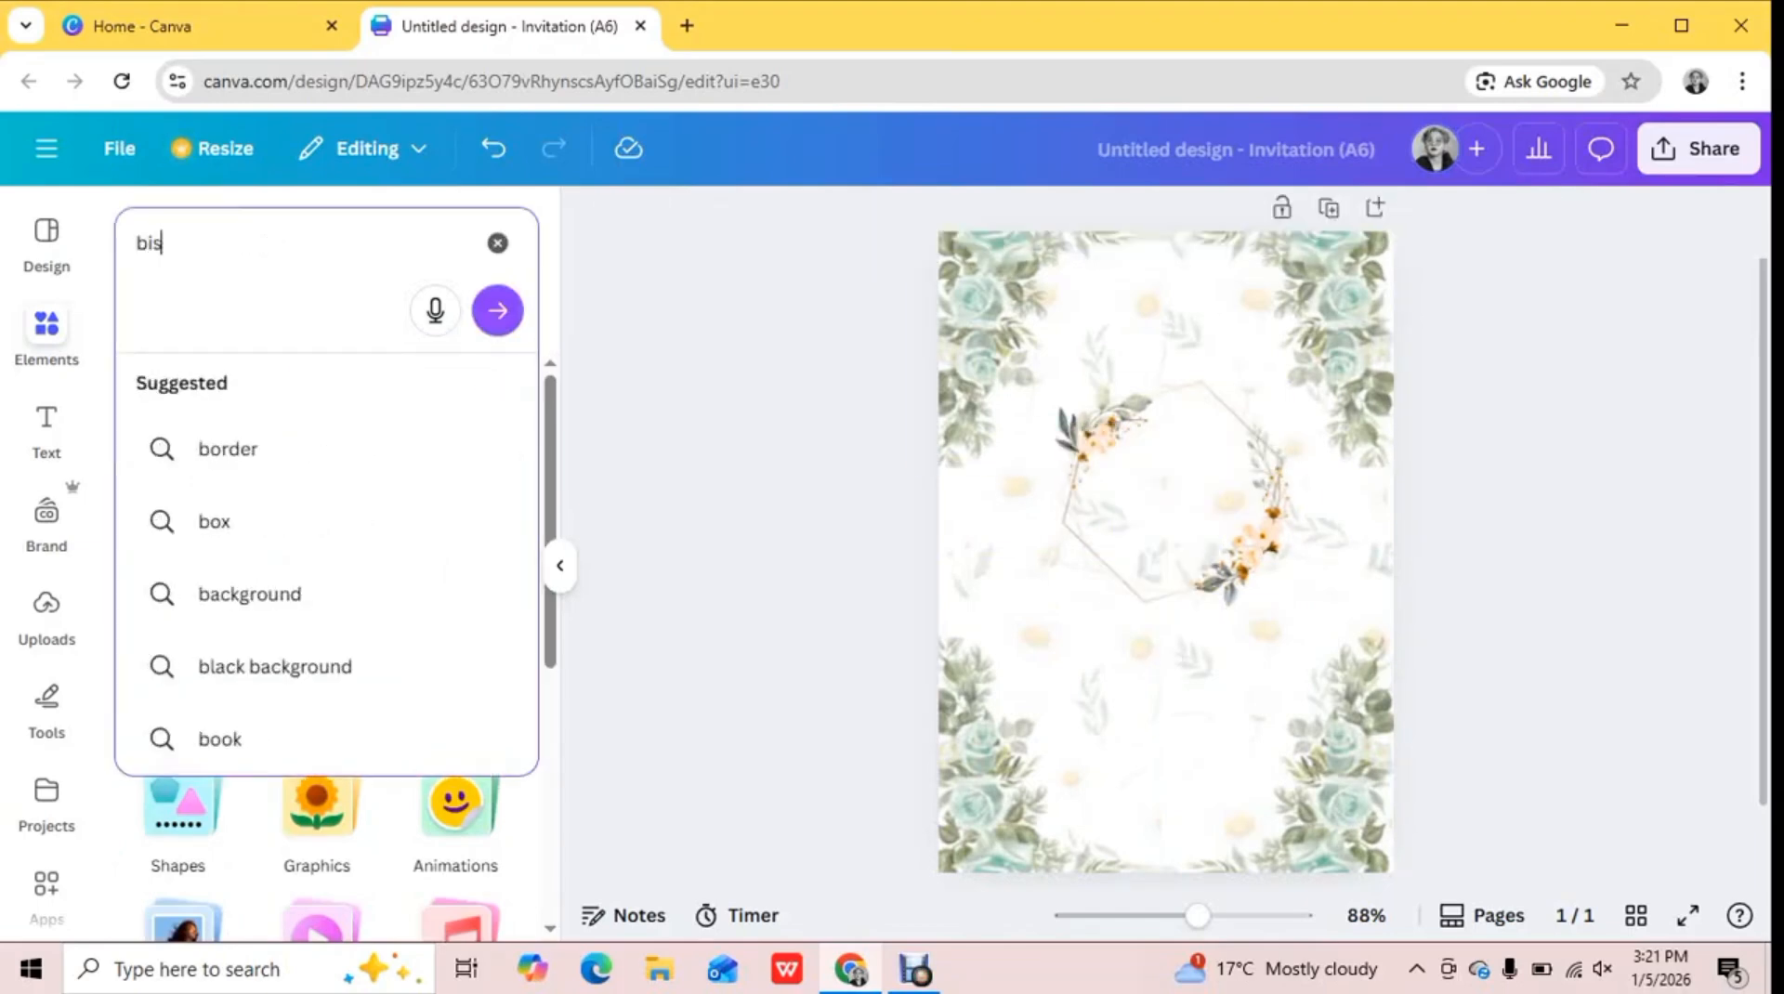
click(279, 450)
click(493, 544)
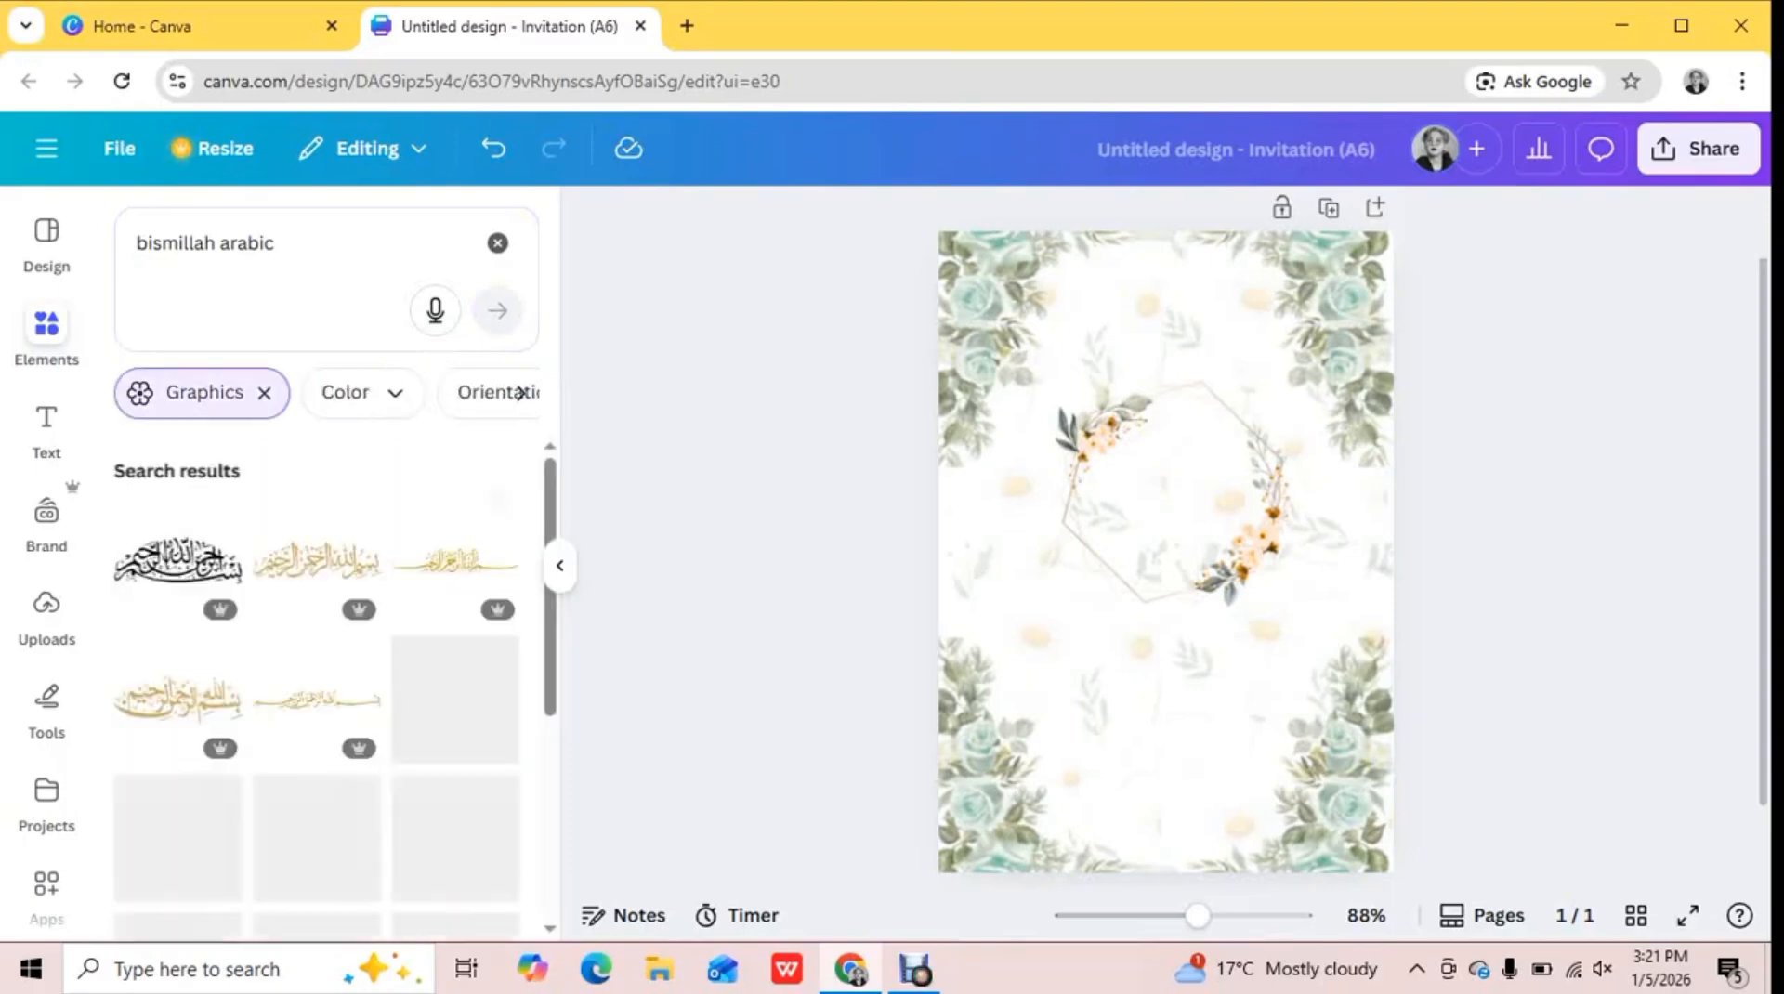
Add the thin black one-line bismillah calligraphy, enlarge it slightly, and center it between the upper rose corners
drag(550, 520, 550, 741)
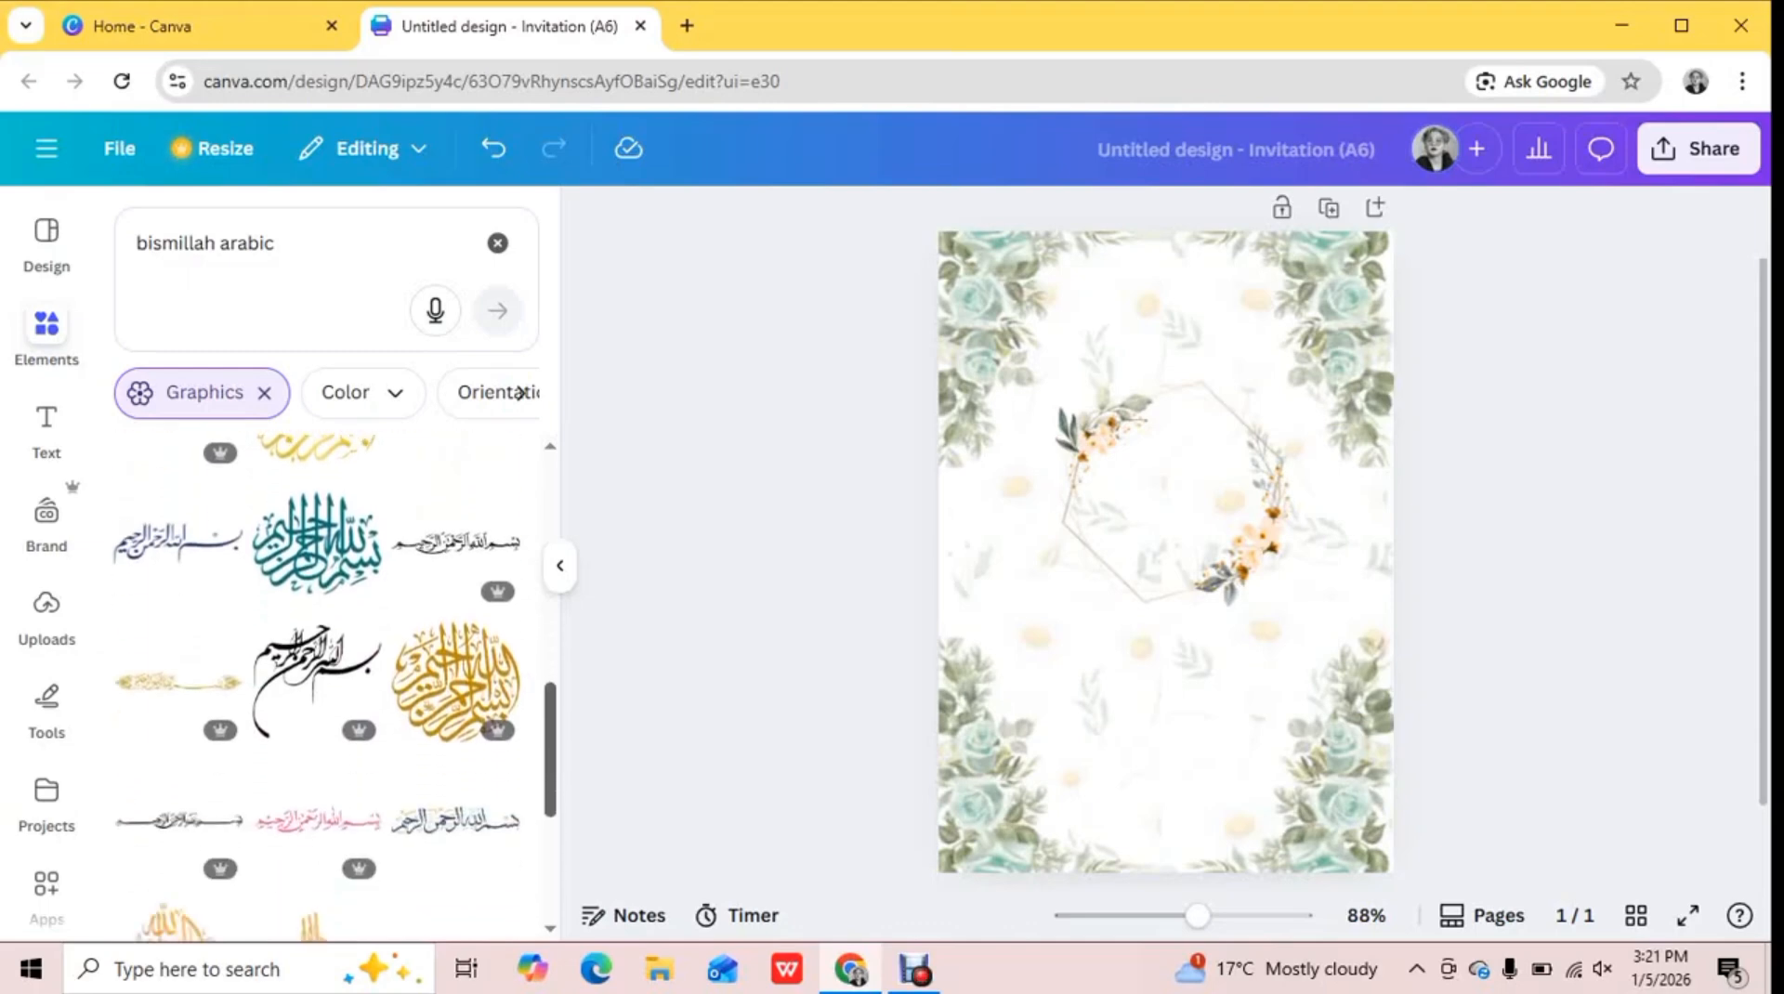
scroll(455, 651, up, 2)
click(455, 669)
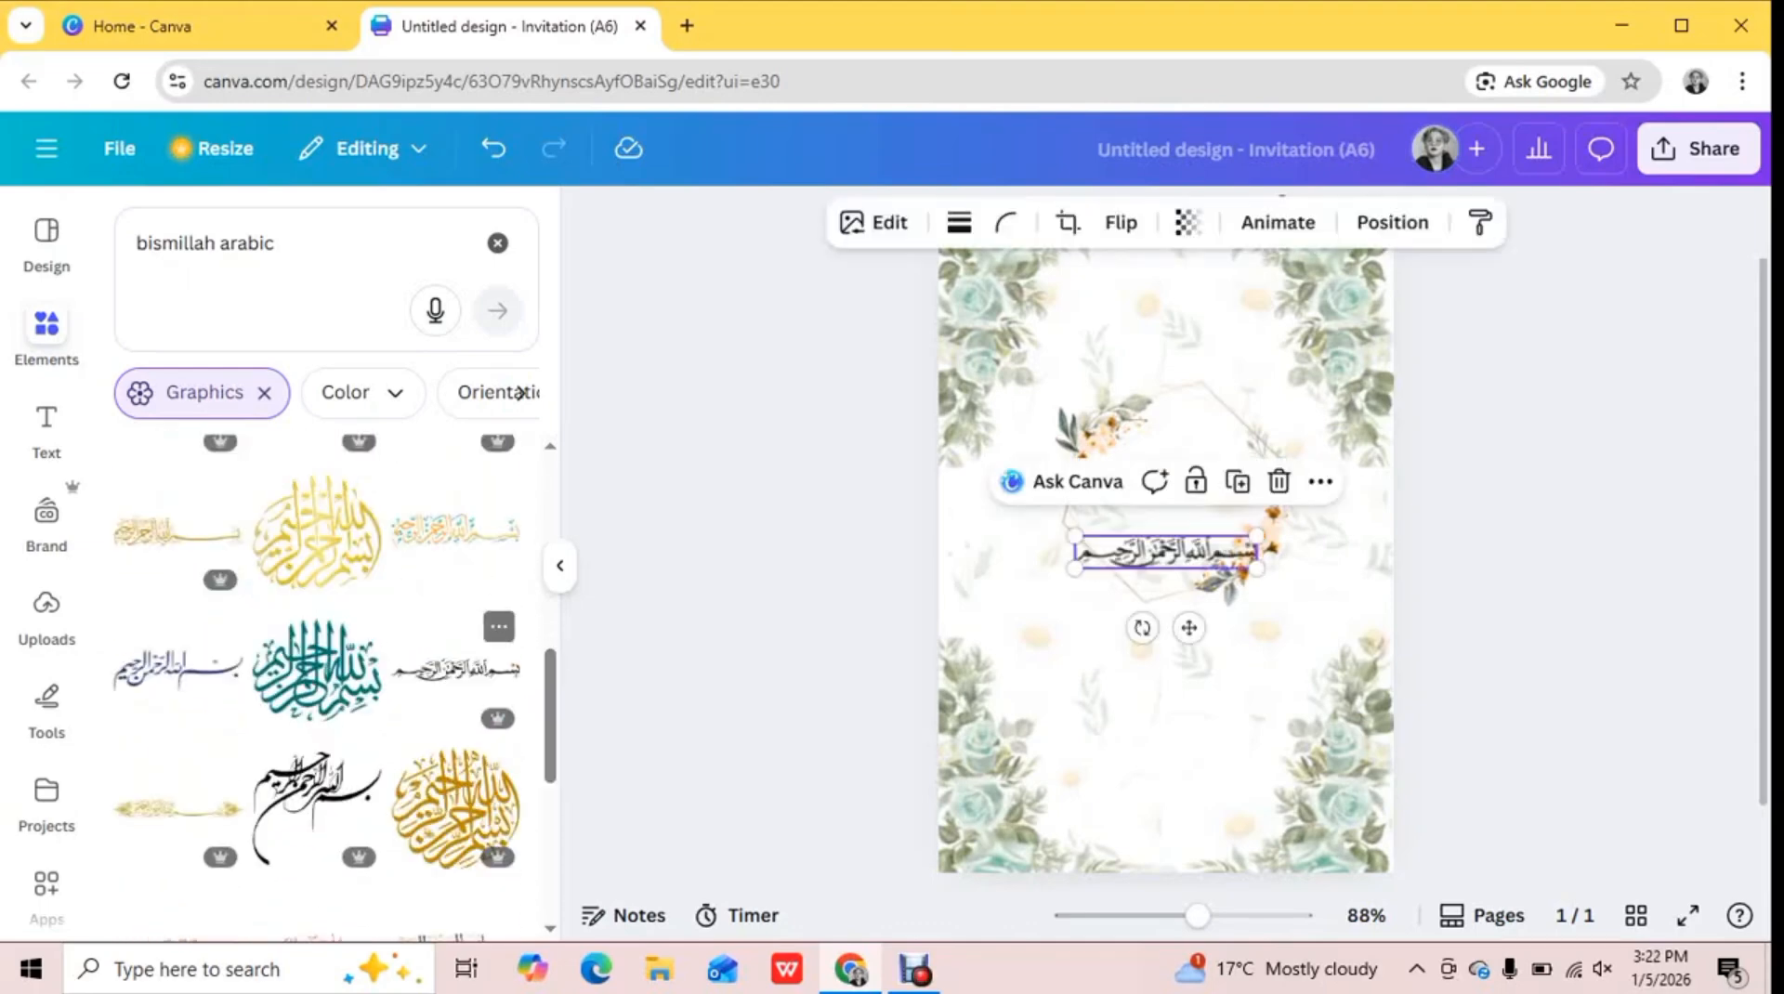
drag(1165, 552, 1072, 311)
click(1179, 277)
click(1178, 277)
drag(1263, 277, 1271, 276)
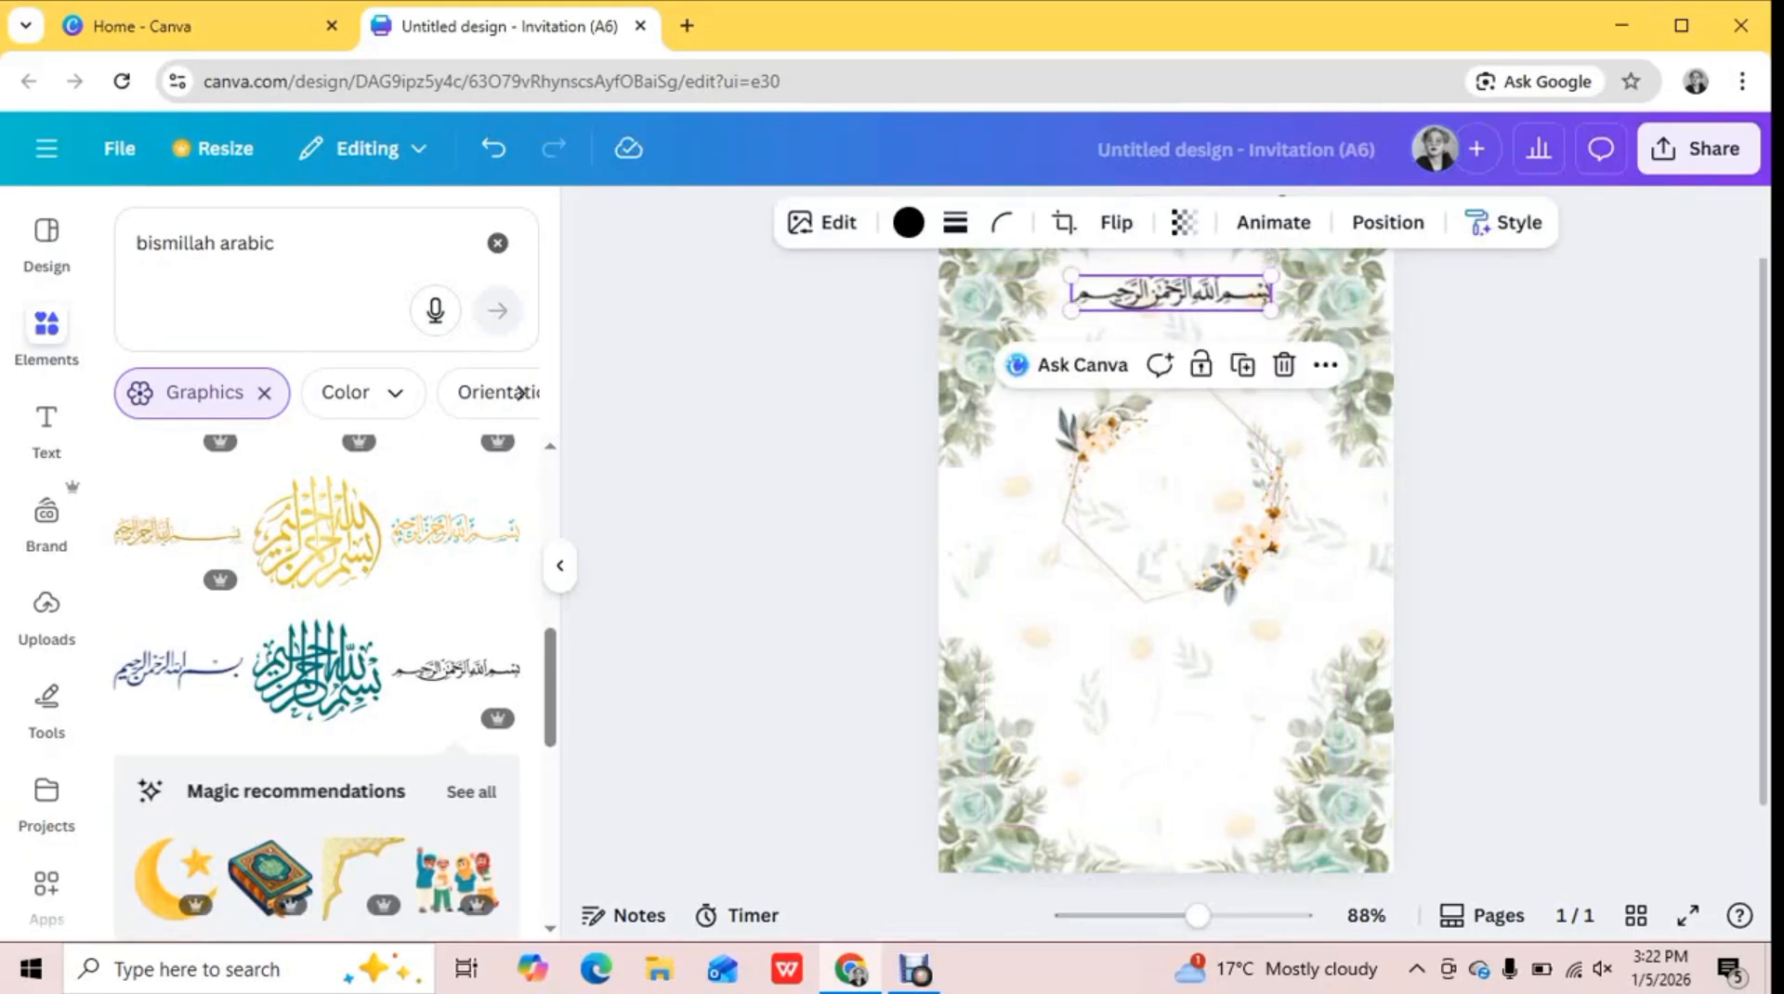
click(1487, 344)
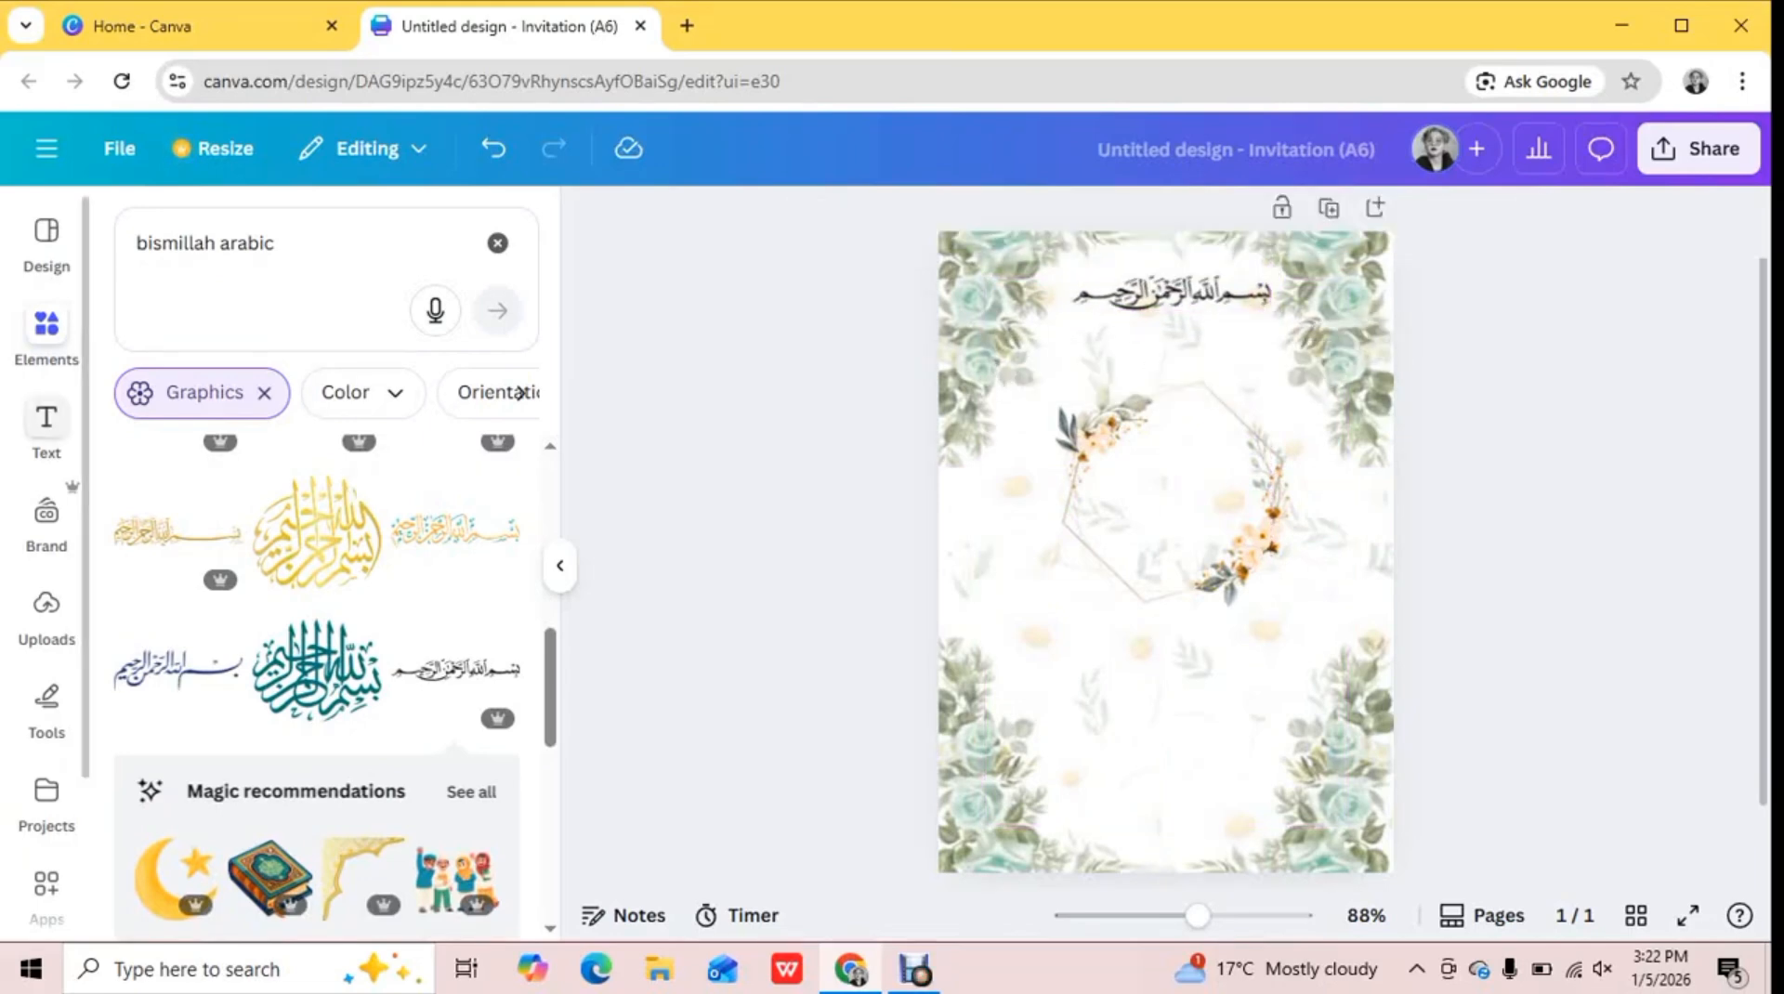
Add the text "TOGETHER" centered beneath the calligraphy and nudge the hexagonal frame slightly down
click(47, 427)
click(327, 325)
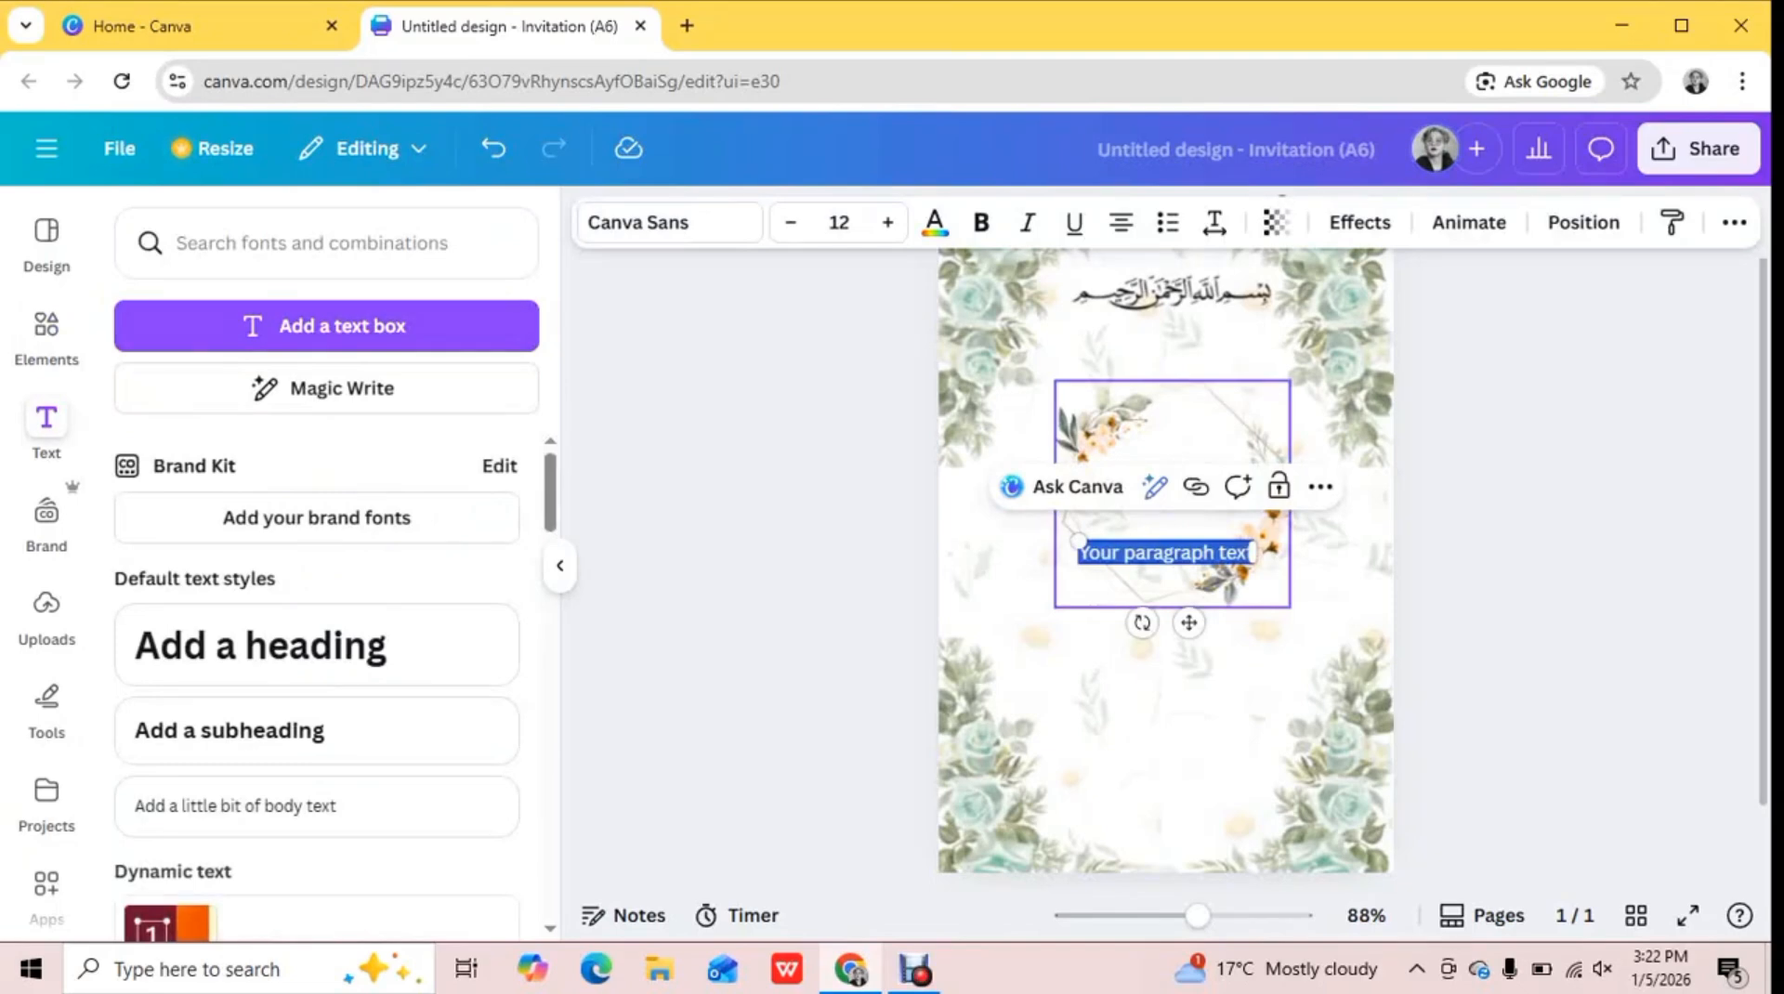
text(togethe)
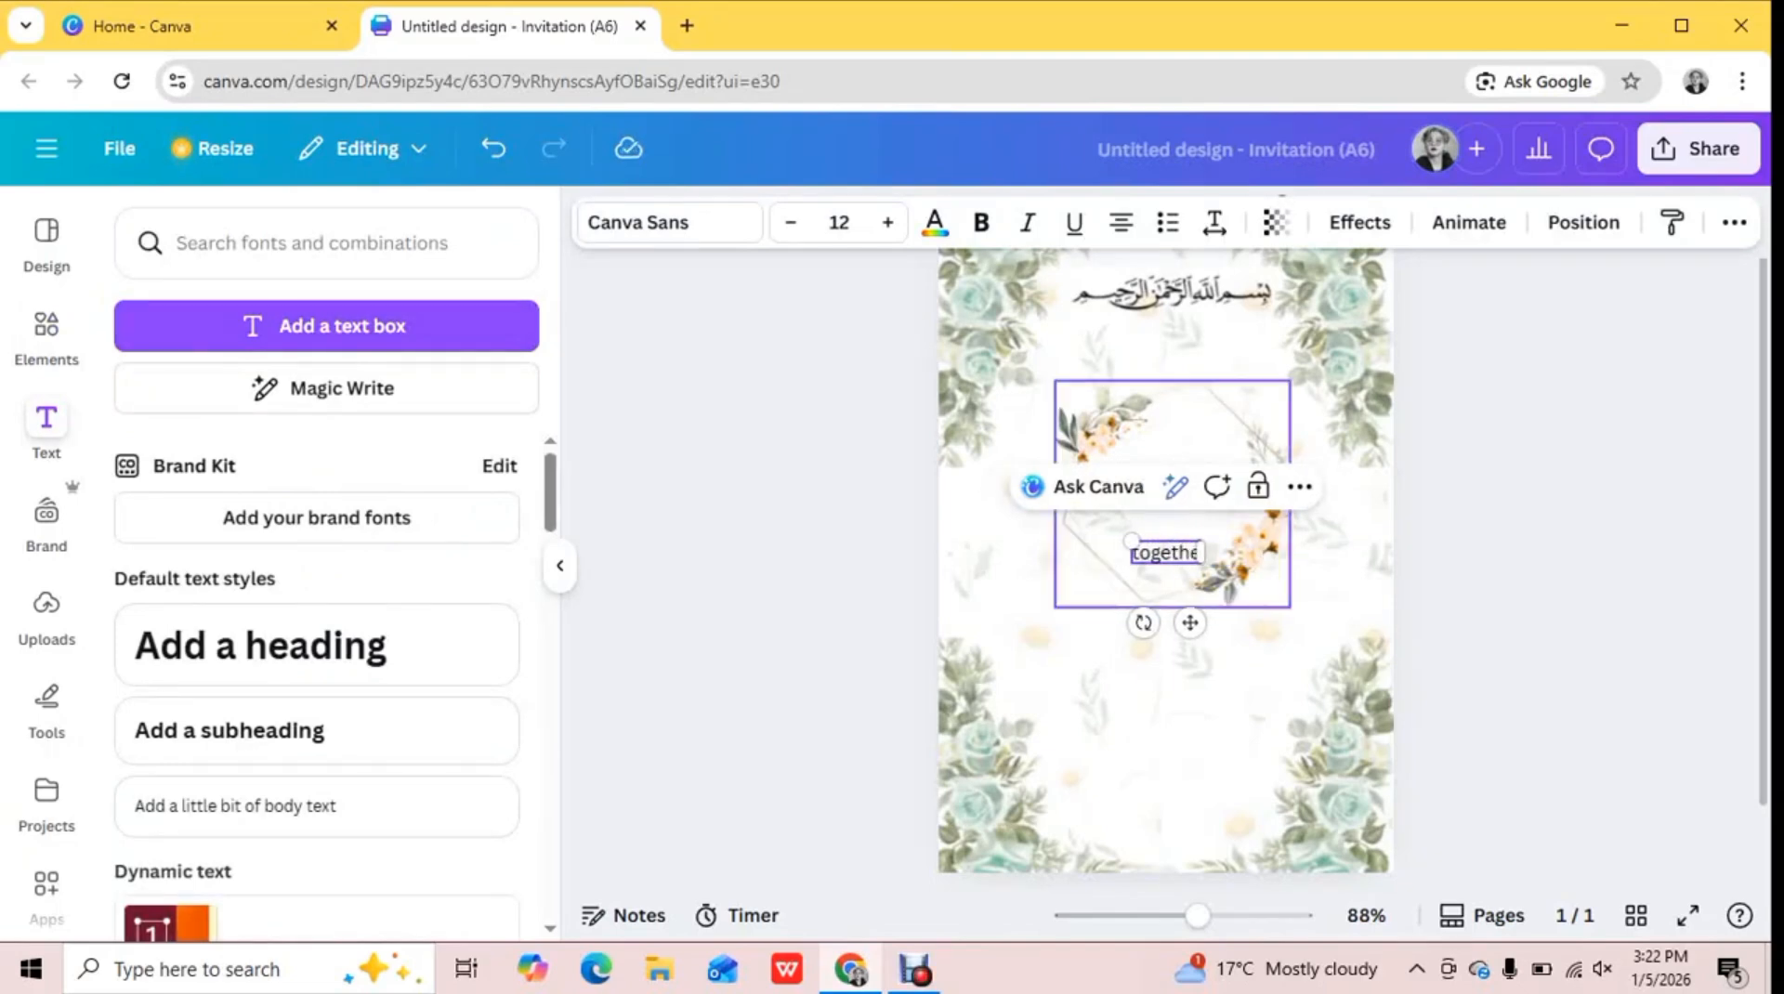
key(BackSpace)
key(BackSpace)
key(BackSpace)
key(BackSpace)
key(BackSpace)
key(BackSpace)
key(BackSpace)
key(BackSpace)
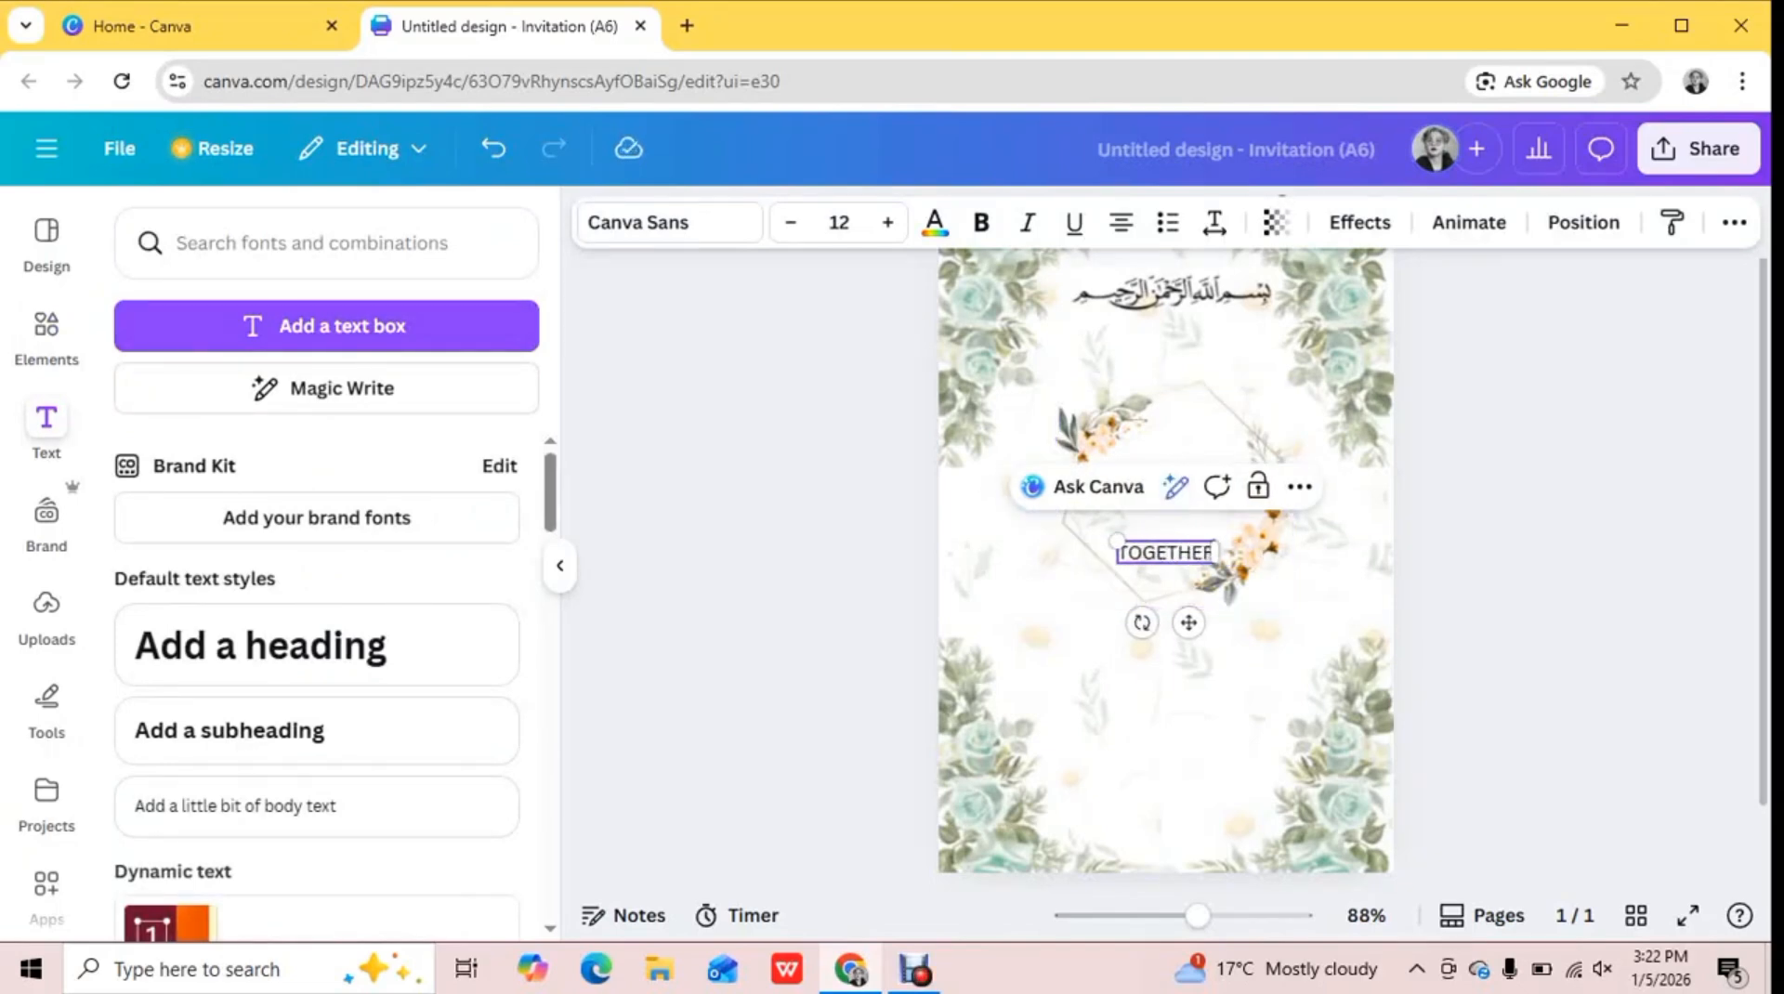
drag(1165, 552, 1173, 333)
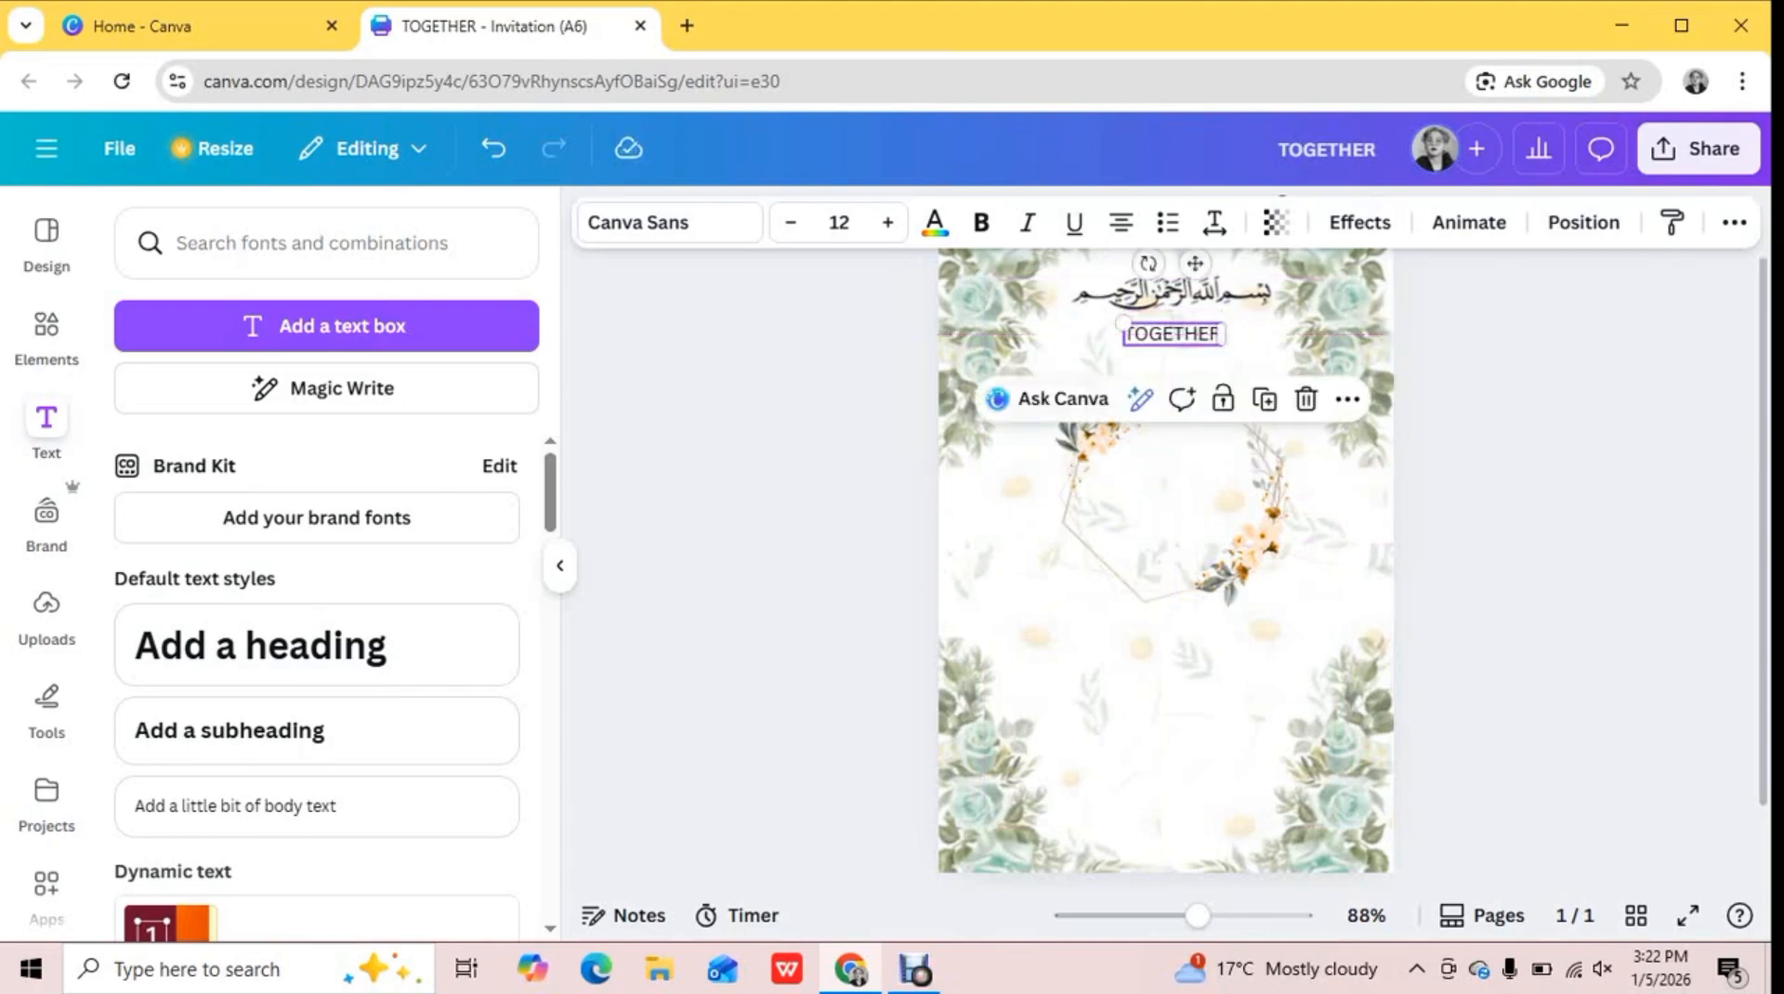
drag(1173, 494, 1173, 505)
click(743, 446)
Add the text "WITH OUR FAMILIES" centered directly beneath "TOGETHER"
click(326, 326)
text(WITH OUR FAMILIES)
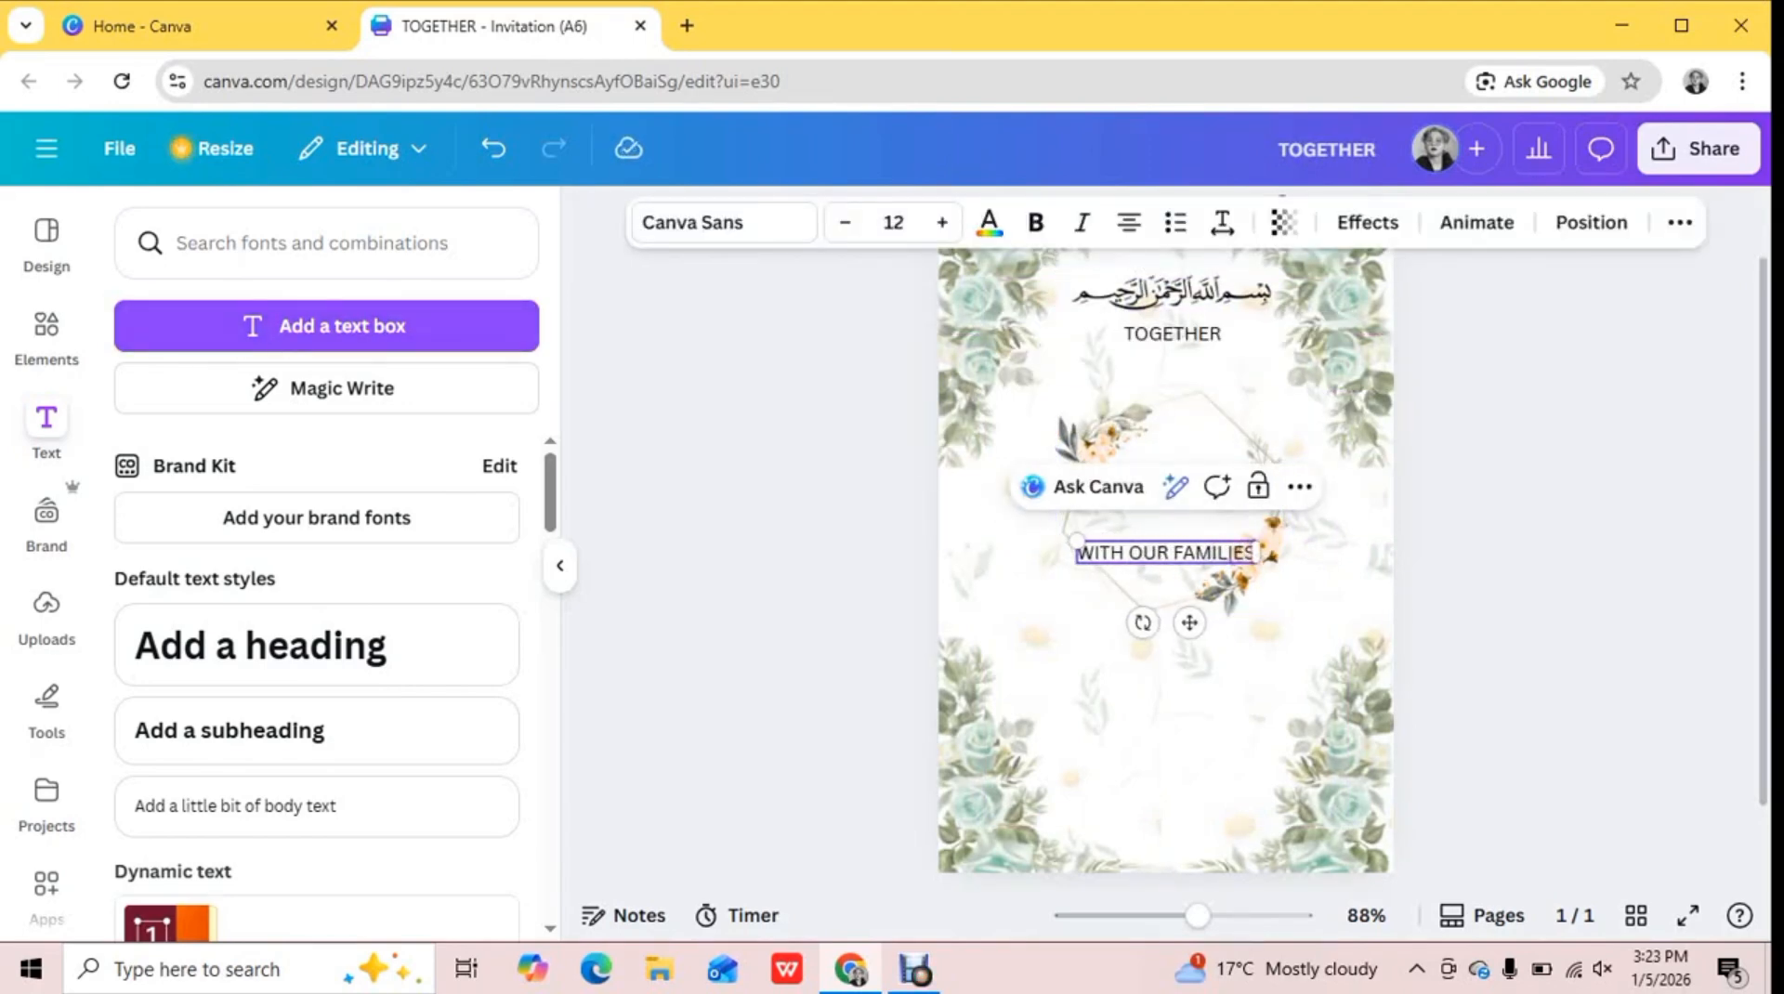
drag(1190, 623, 1196, 427)
Change the font of the "TOGETHER" and "WITH OUR FAMILIES" lines to Bricolage Grotesque
click(1173, 334)
click(1173, 333)
click(724, 223)
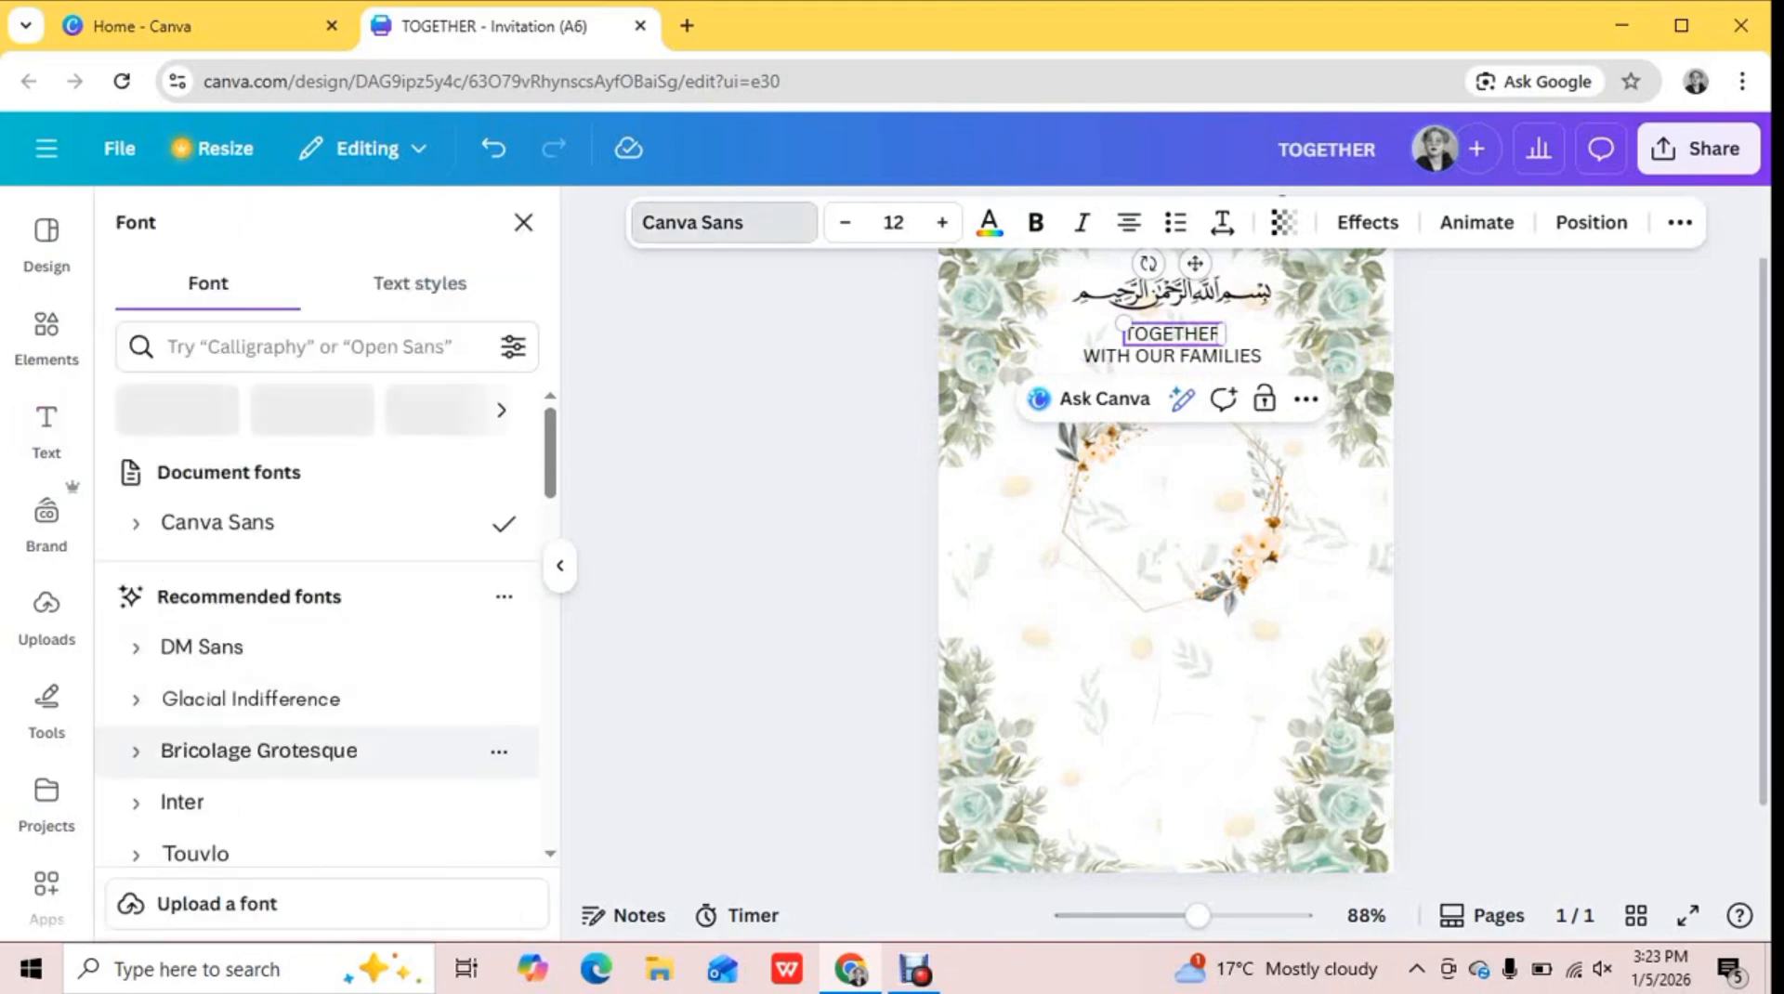
click(260, 750)
click(317, 911)
click(506, 223)
key(Escape)
key(Escape)
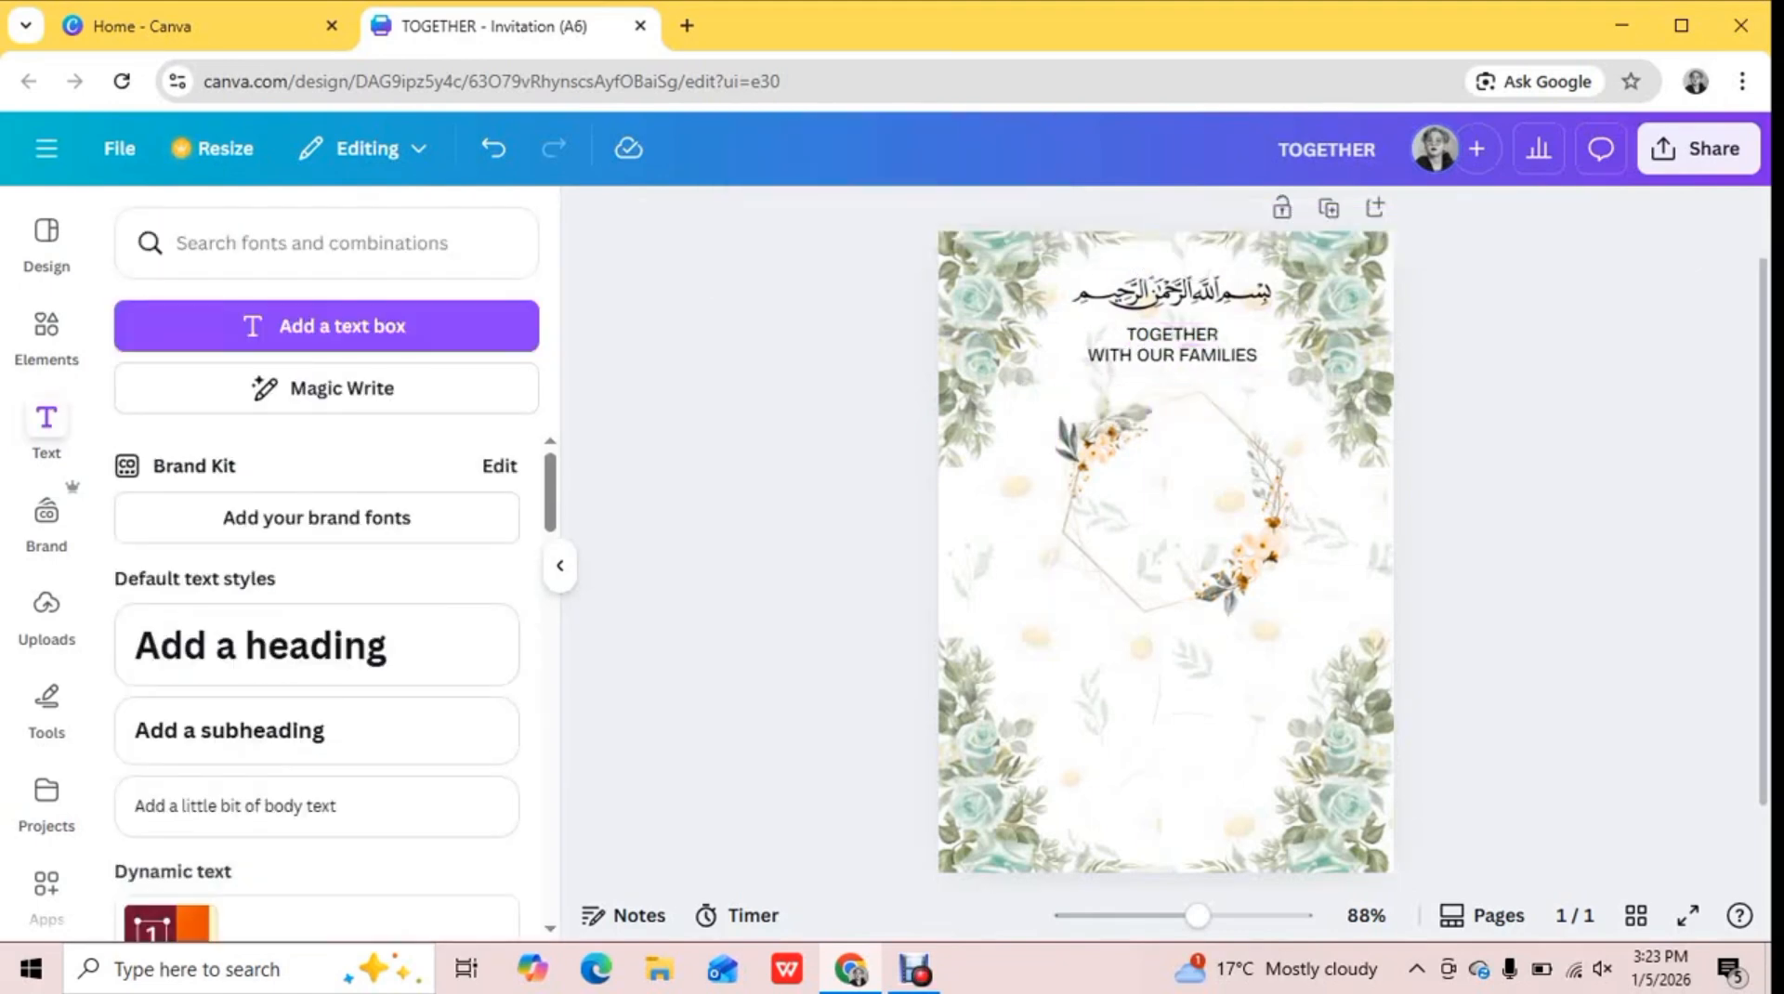
Add the text "REQUEST THE HONOR OF YOUR" at size 11 just below the hexagonal frame
click(326, 327)
text(RECUEST)
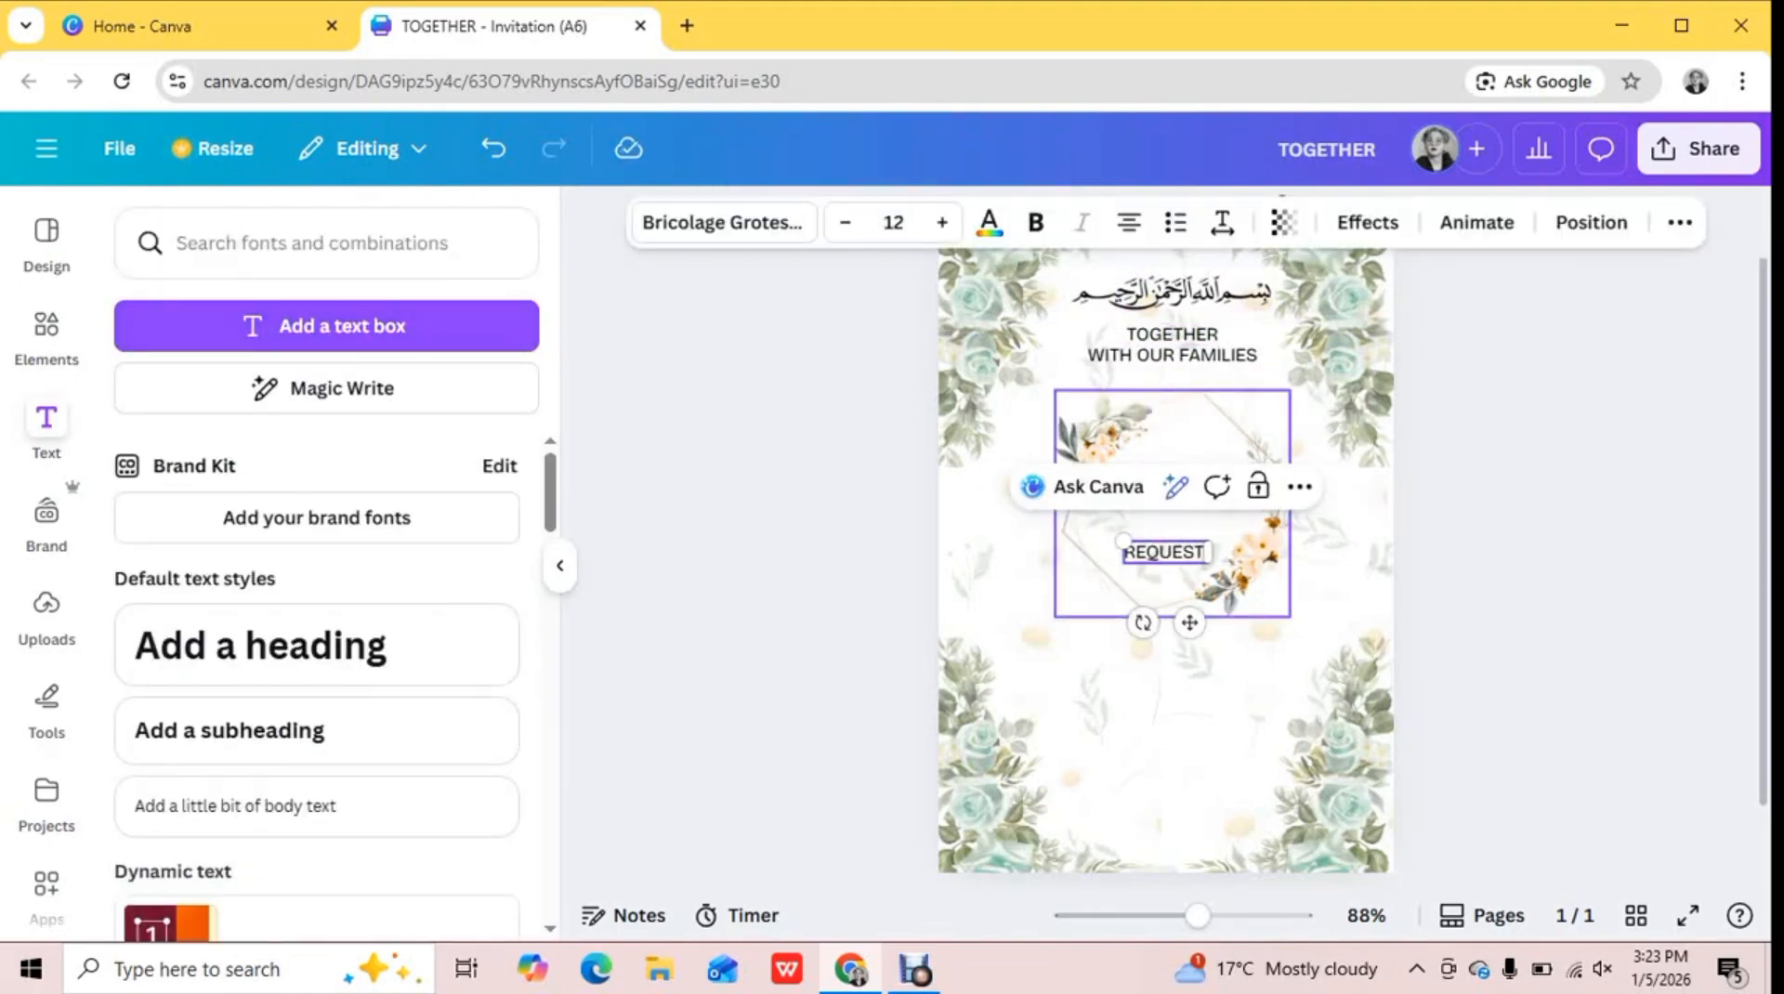
text( THE HONOR OF YOUR)
drag(1190, 623, 1184, 712)
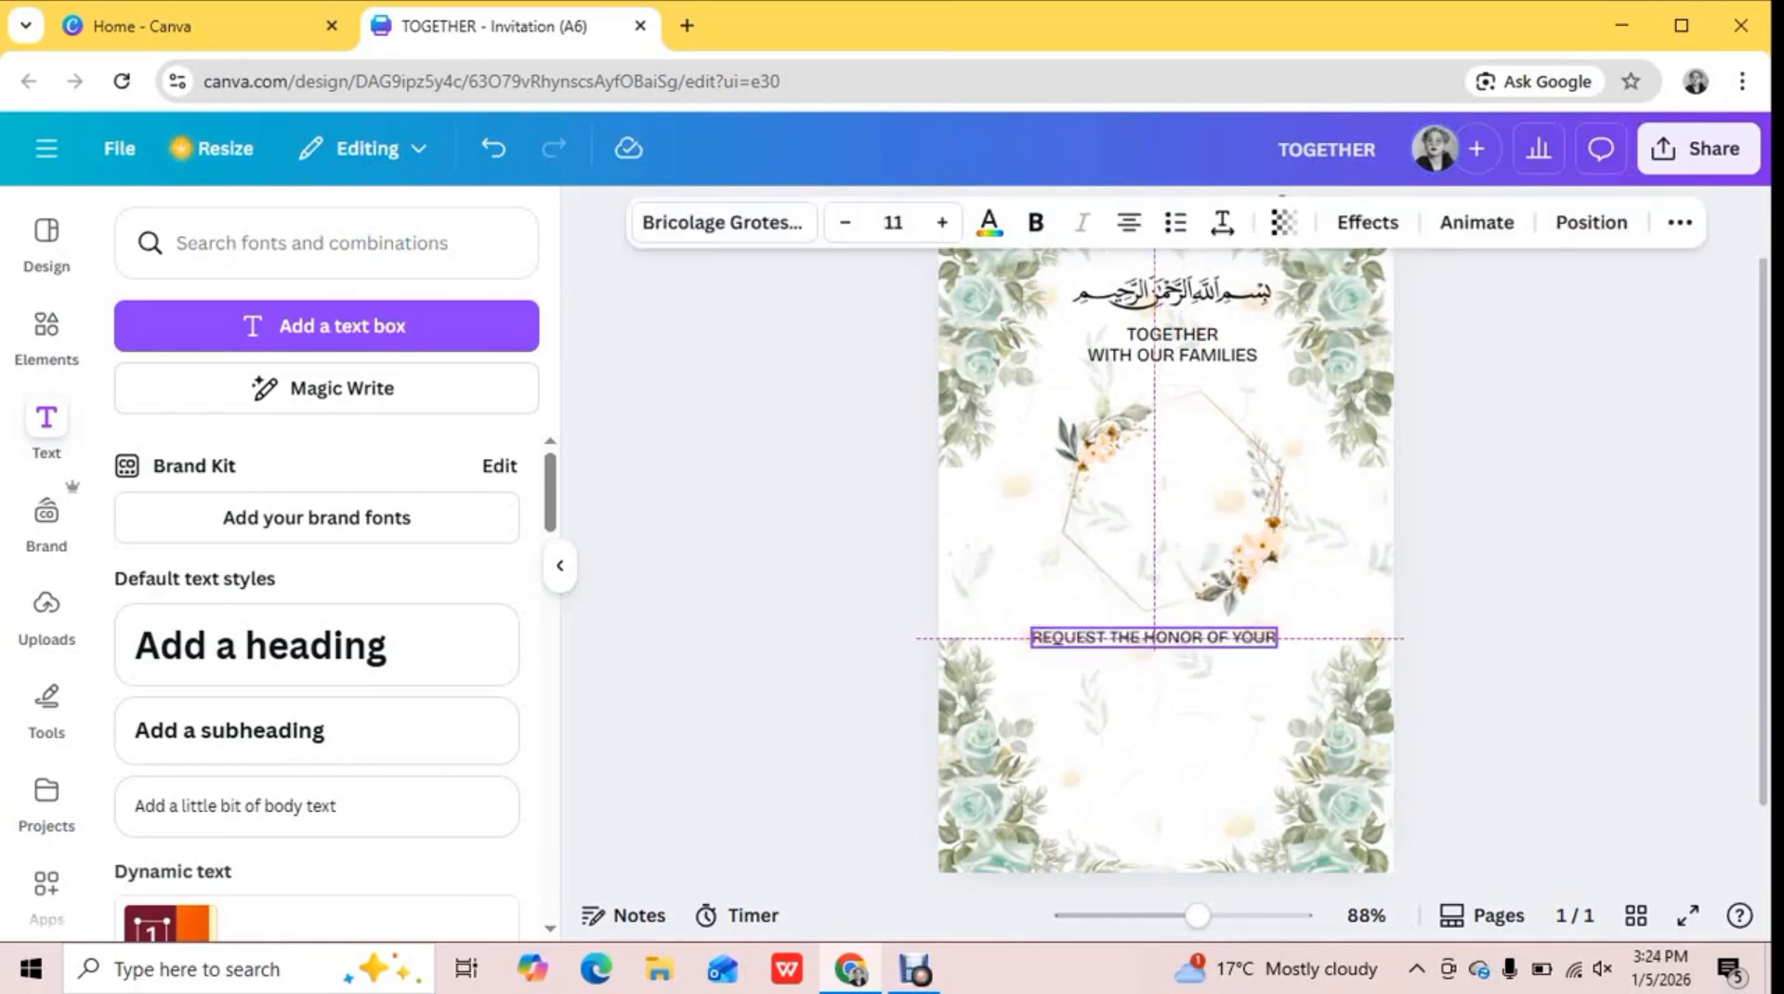
Add "PRESENCE AT THE NIKKAH ON" as a single line directly beneath the "REQUEST THE HONOR OF YOUR" text
click(326, 326)
text(PRESE)
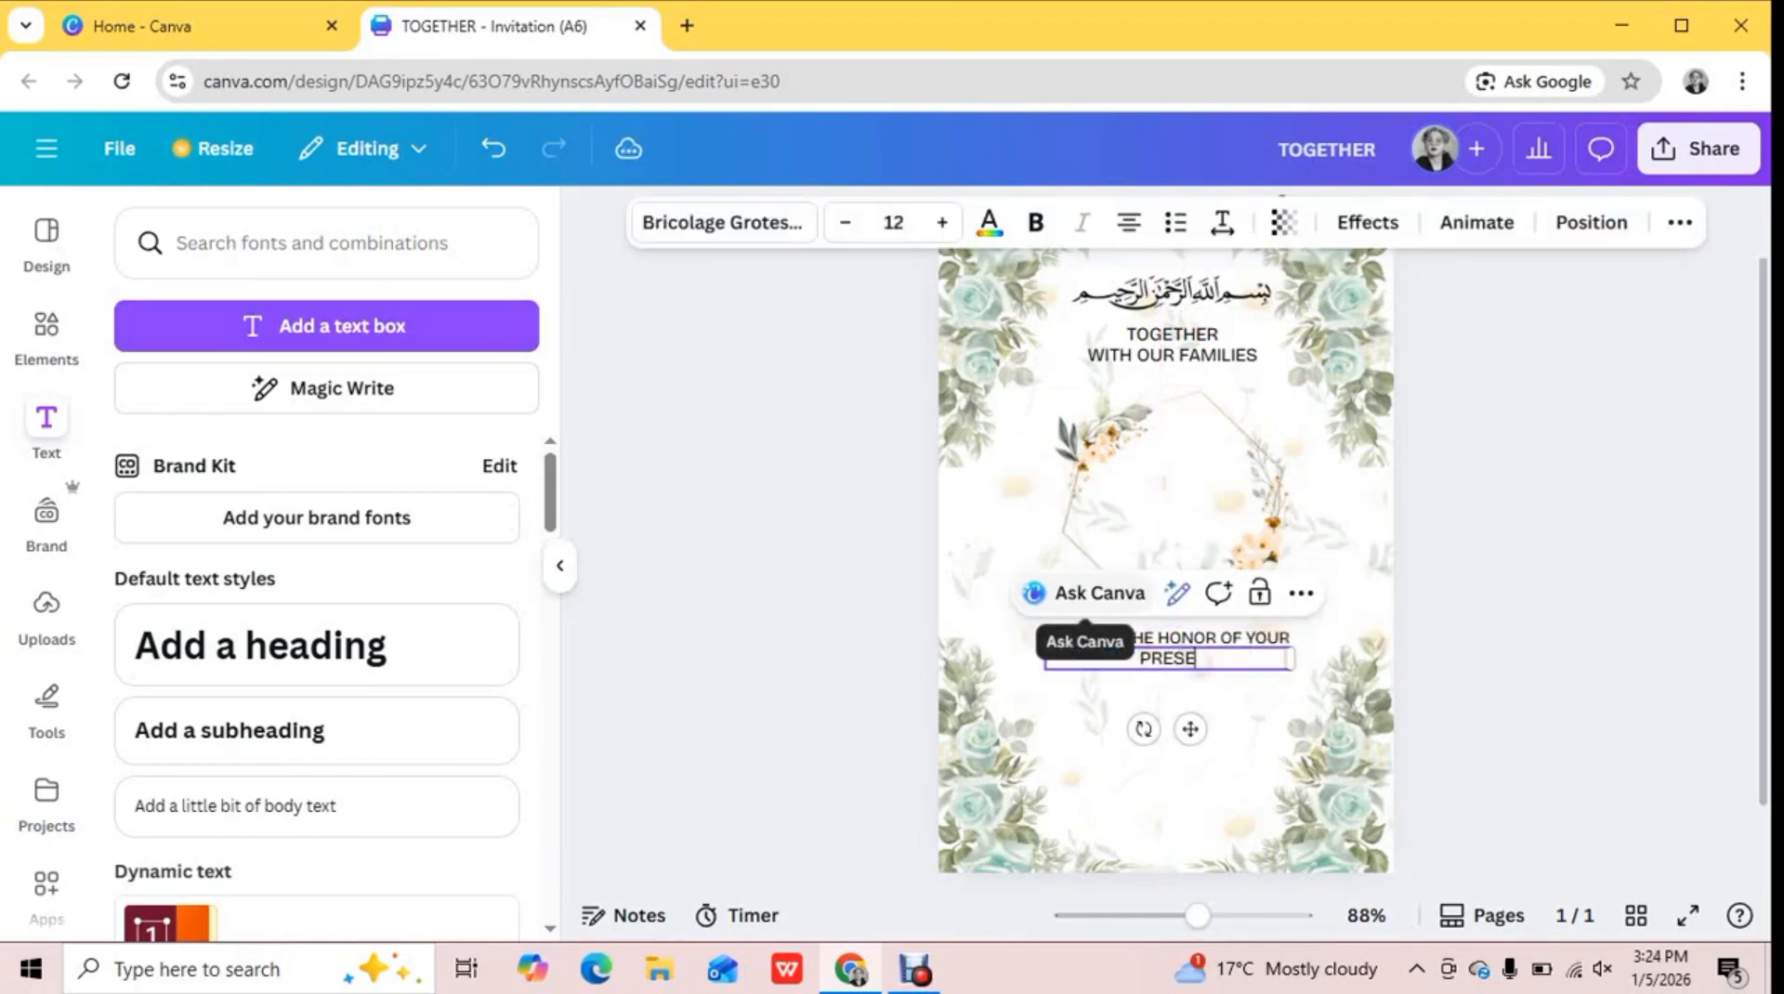
text(NCE AT THE NIKKAH ON)
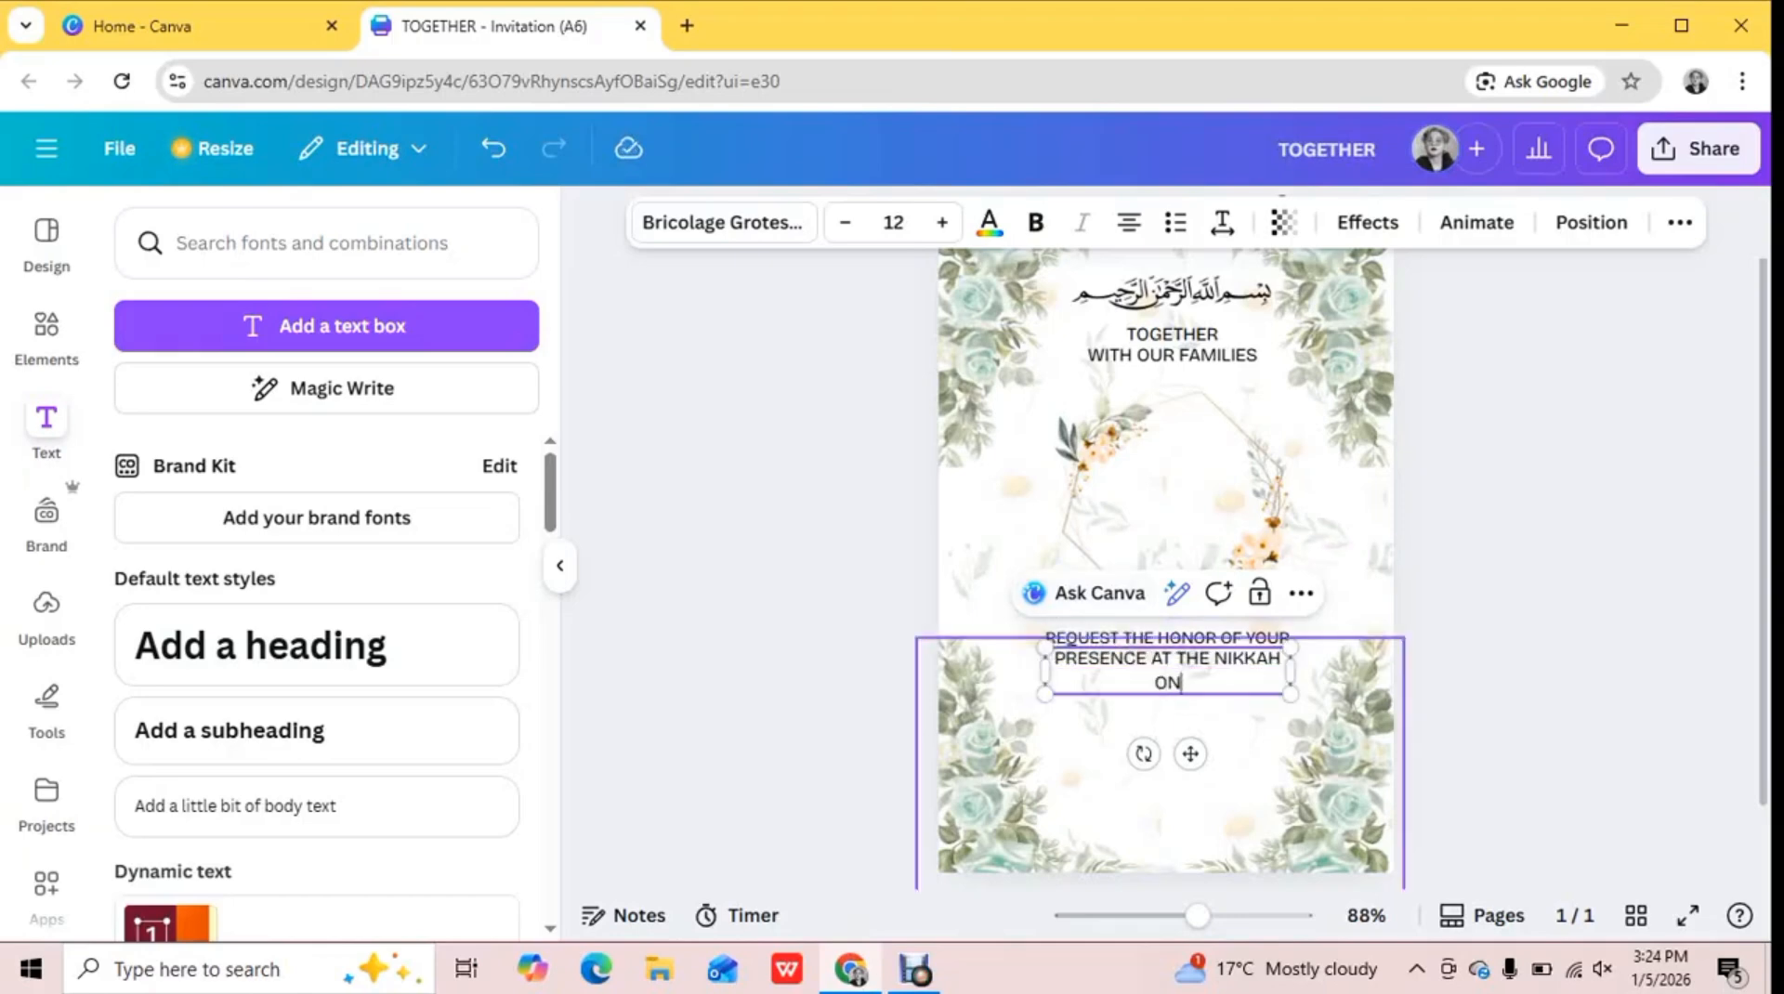
drag(1291, 671, 1217, 660)
click(1459, 683)
Enlarge the "REQUEST THE HONOR OF YOUR" line slightly and center it above the line below
click(1163, 641)
click(1161, 638)
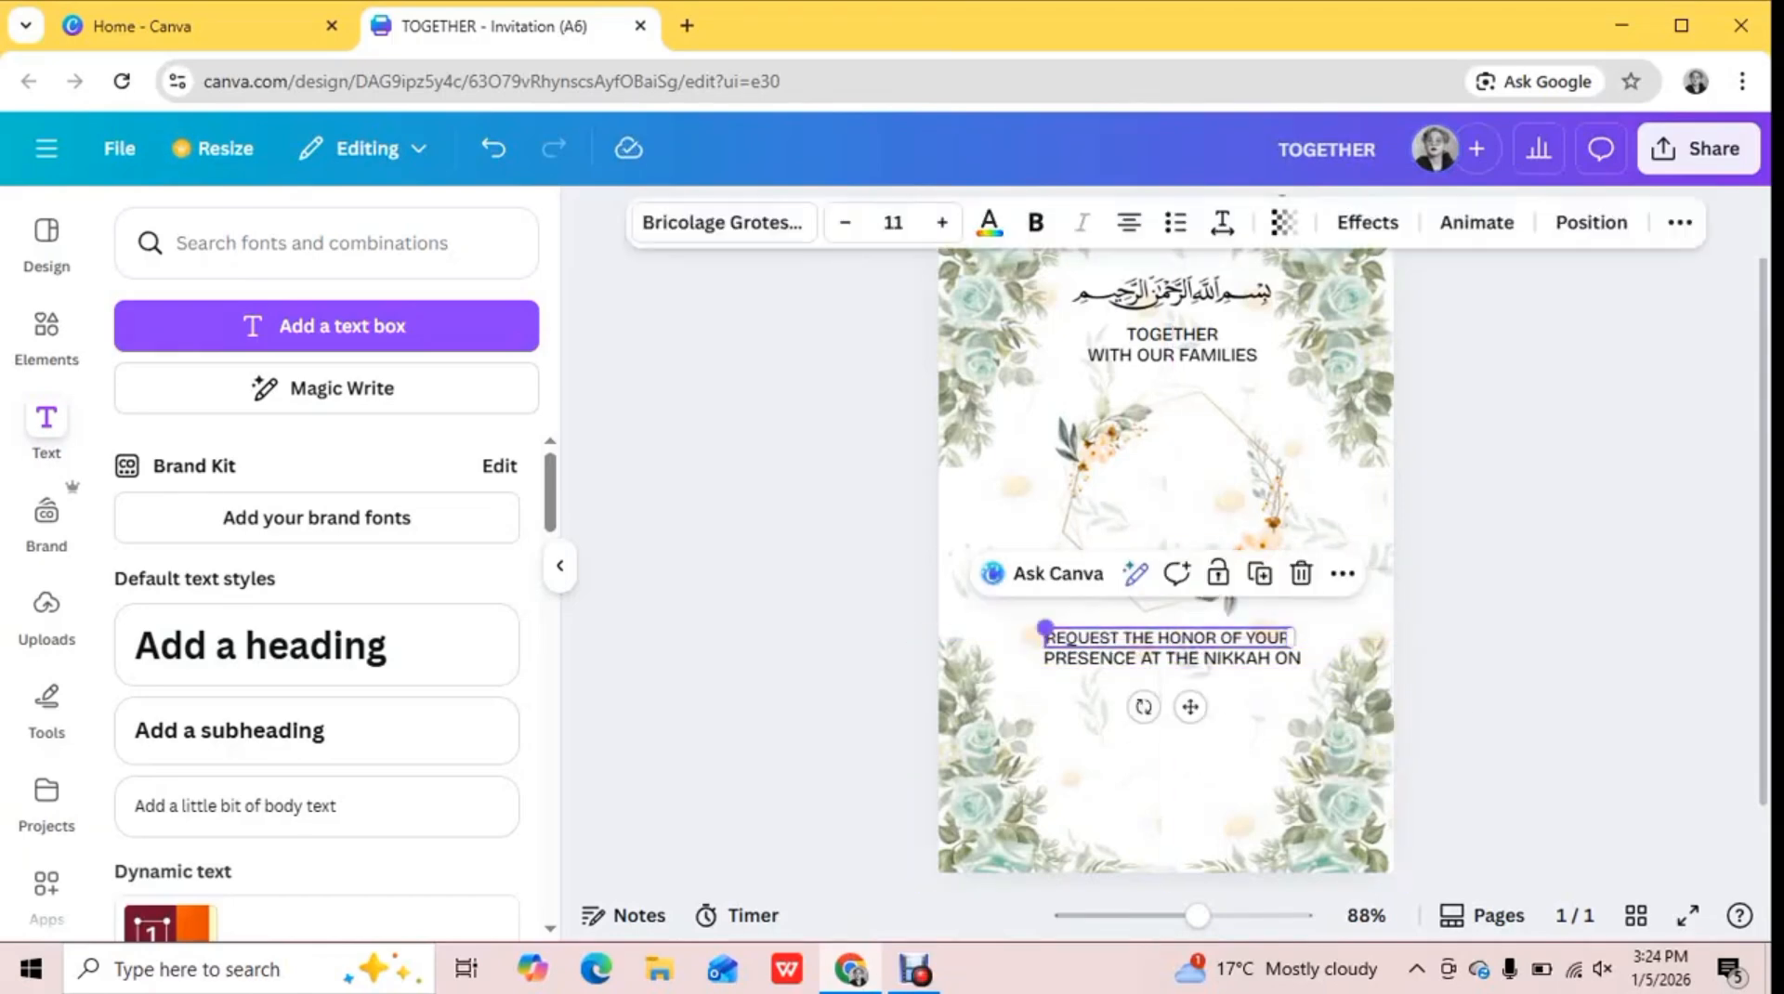
drag(1044, 629, 1030, 627)
drag(1162, 637, 1173, 638)
click(1459, 683)
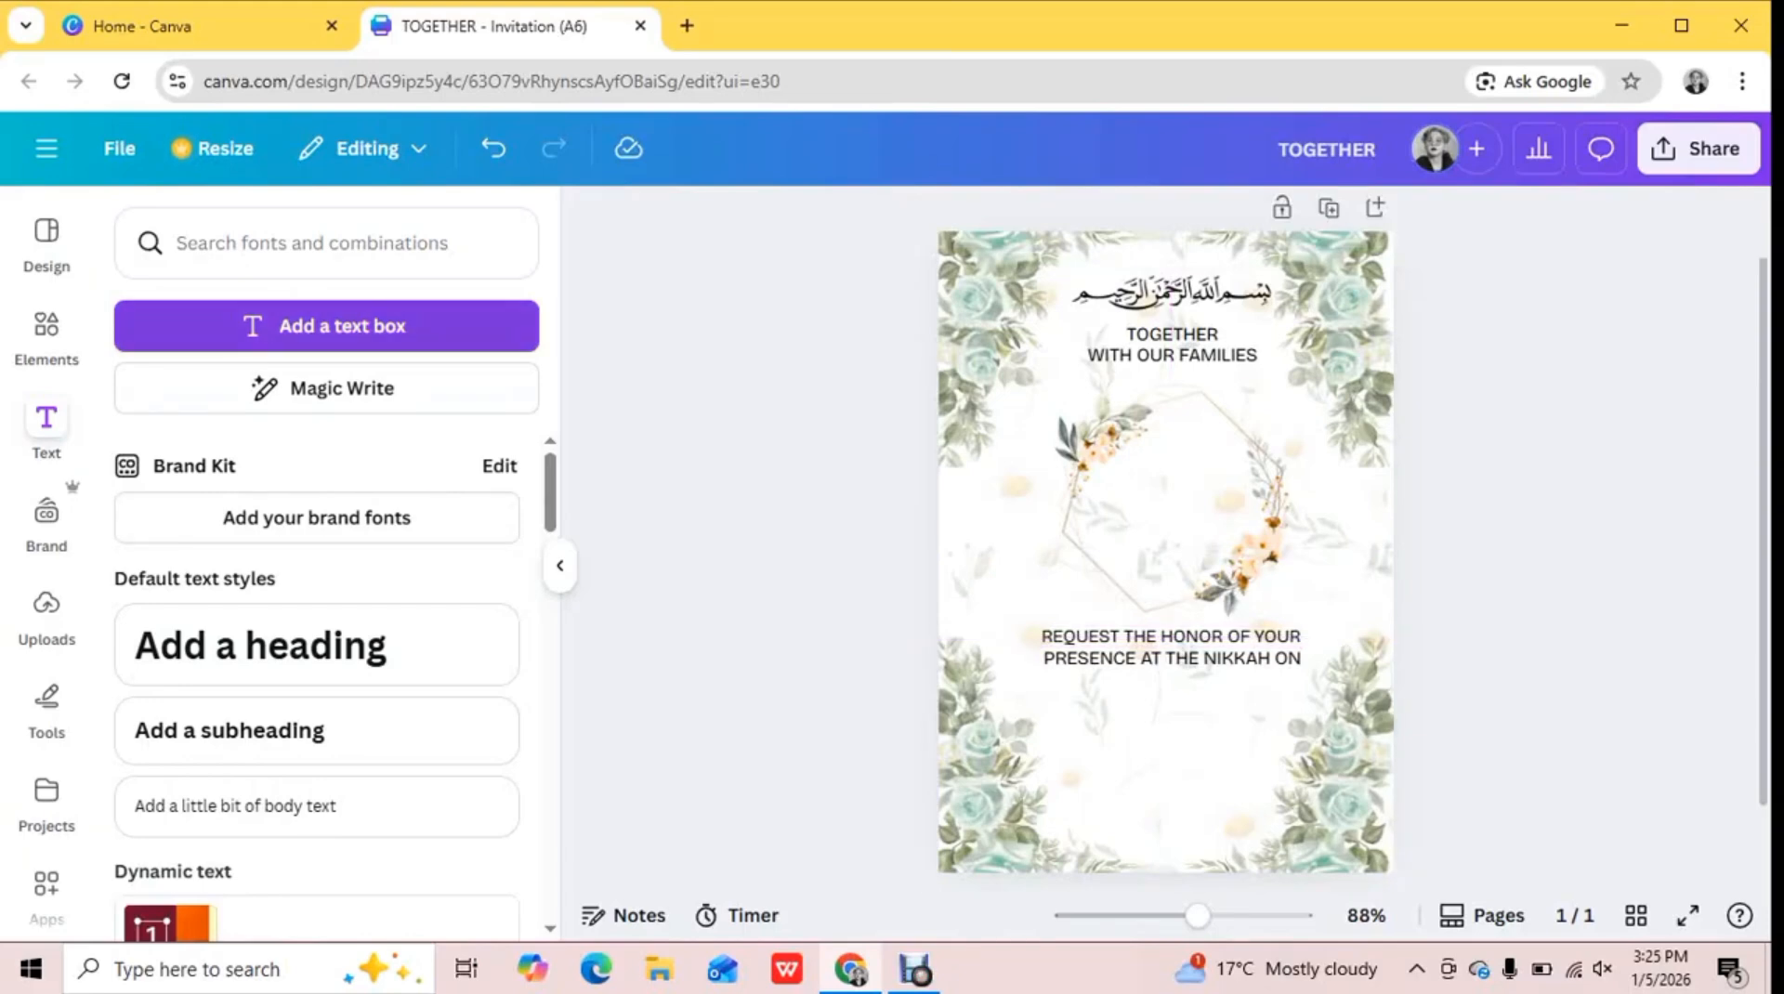
Recolor the hexagonal frame's outline to the document's gray green (#7c957a) and clear the element search
click(1168, 512)
click(1102, 223)
click(199, 413)
click(259, 414)
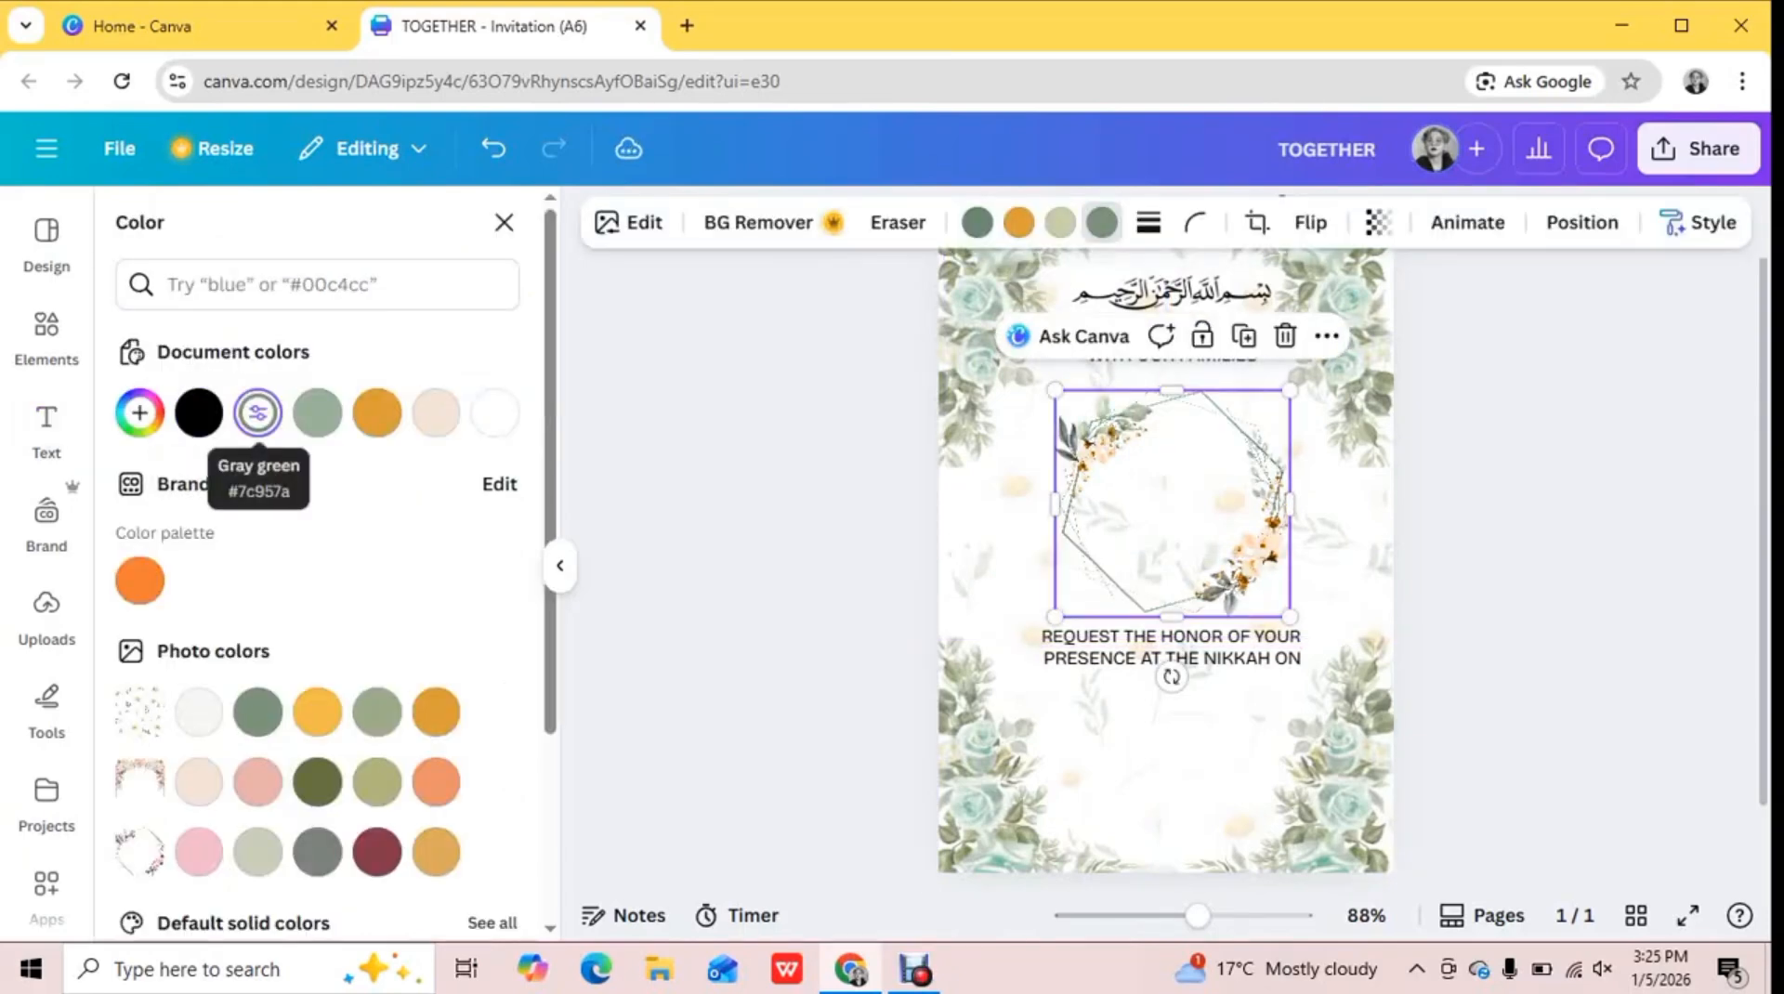
click(1459, 683)
click(46, 337)
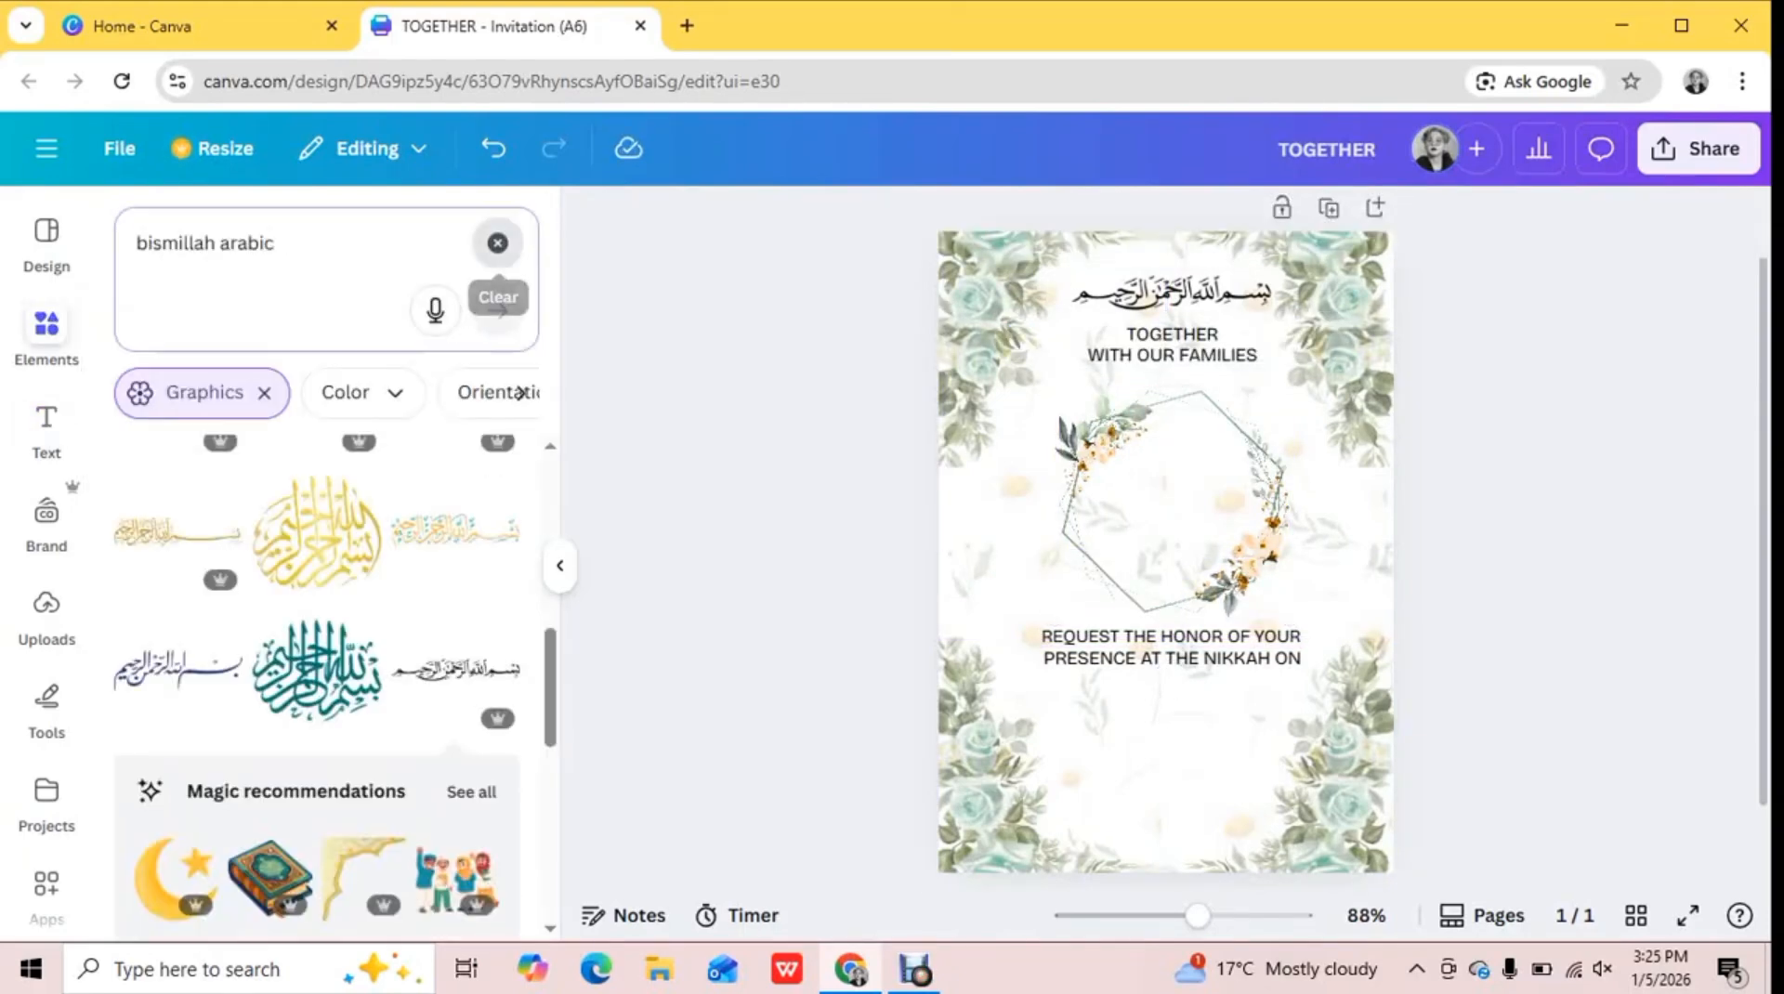
click(497, 243)
key(l)
drag(1166, 552, 1102, 784)
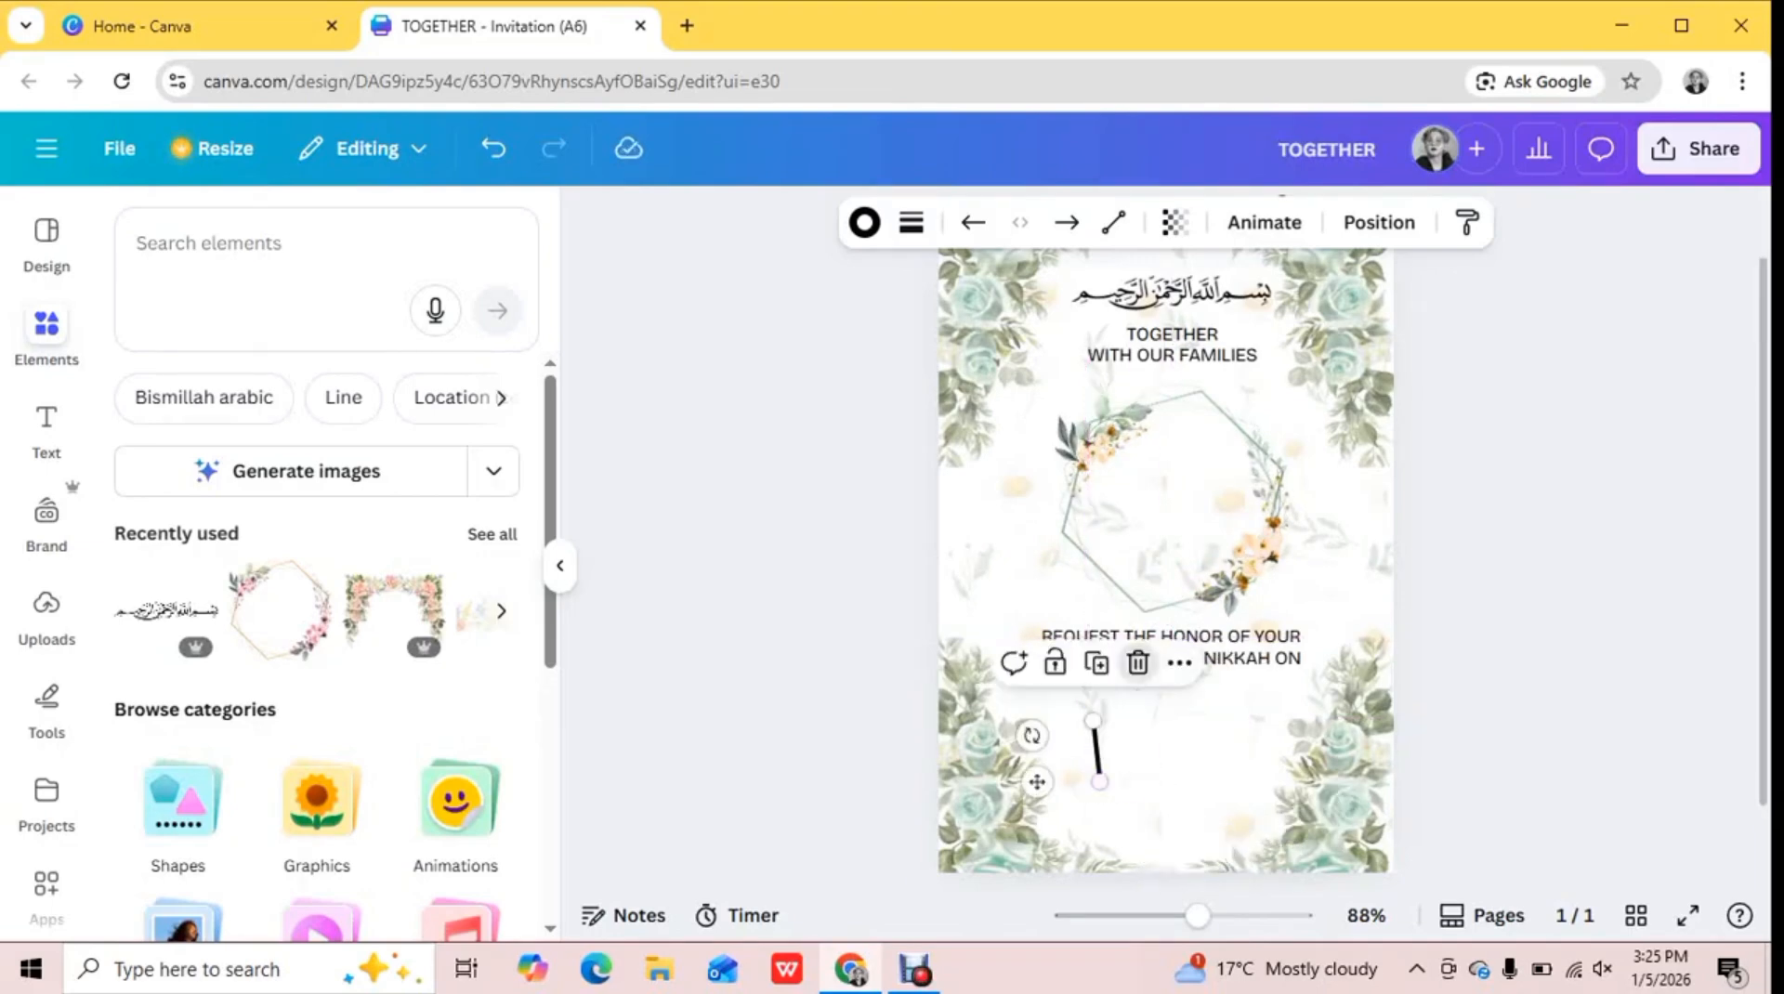
click(1138, 665)
Search the elements for "LINE" and place two short vertical solid lines side by side below the Nikkah text
click(264, 243)
text(LINE)
key(Return)
click(491, 546)
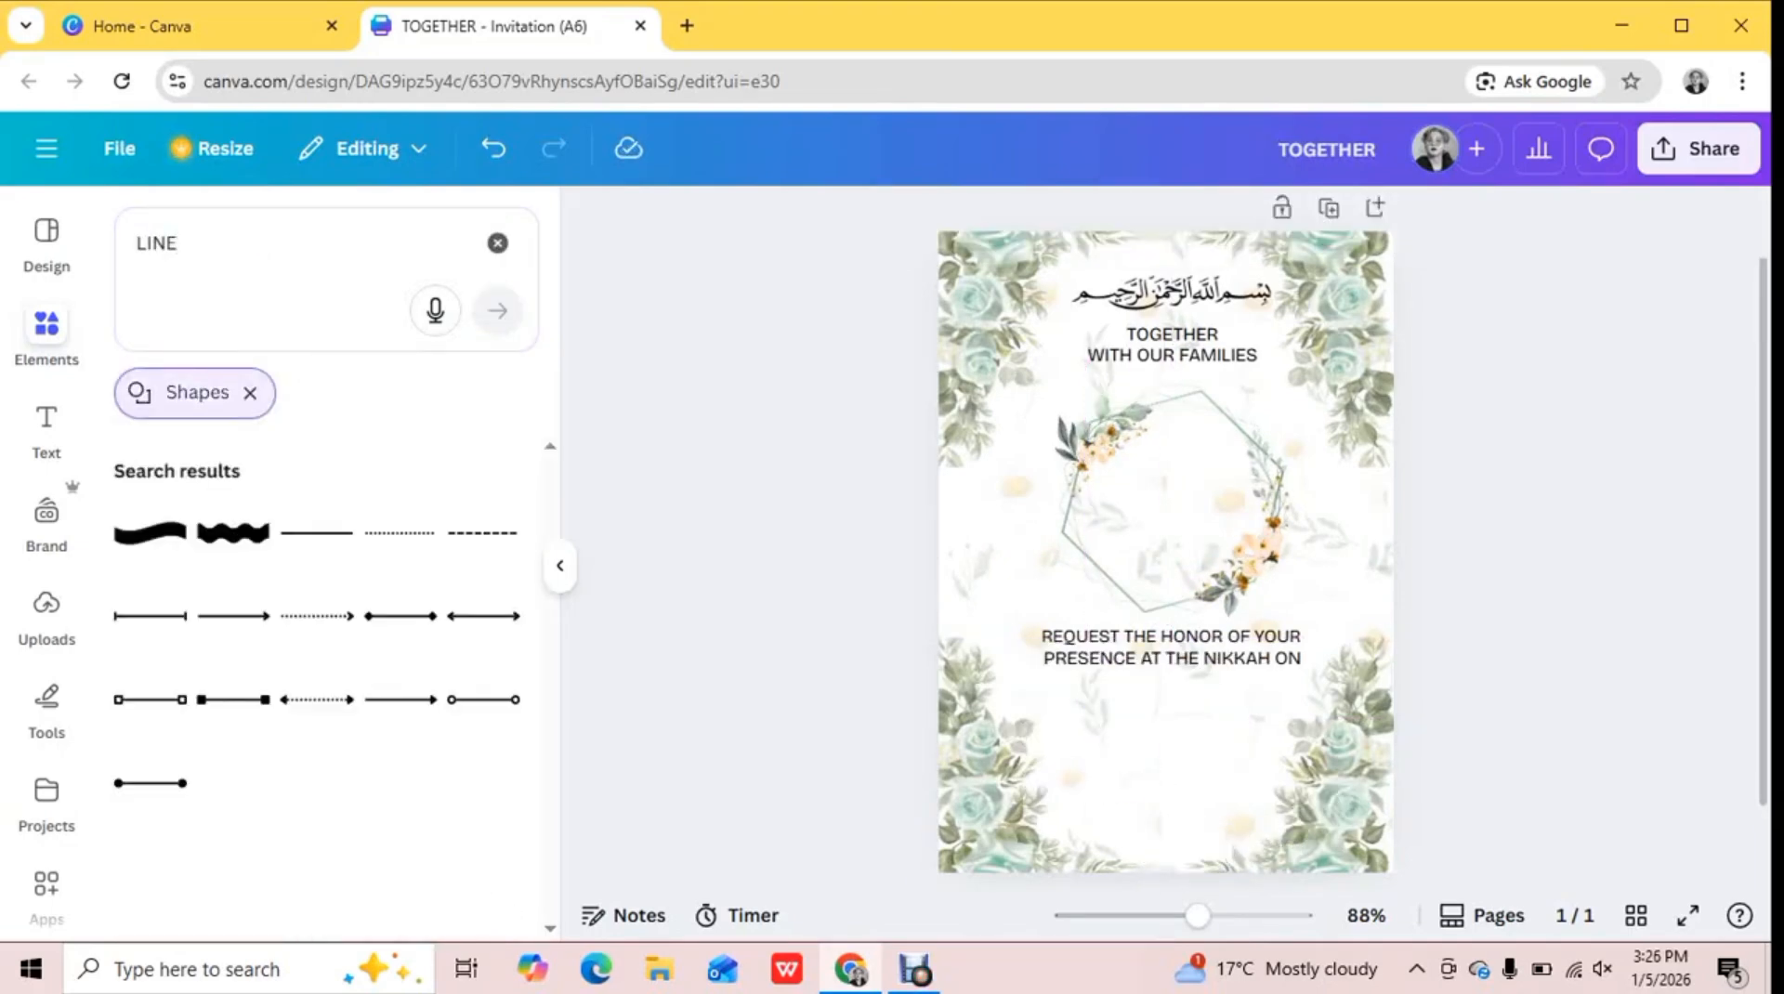
click(317, 532)
drag(1237, 553, 1128, 723)
click(1190, 706)
key(Escape)
click(1112, 709)
key(Escape)
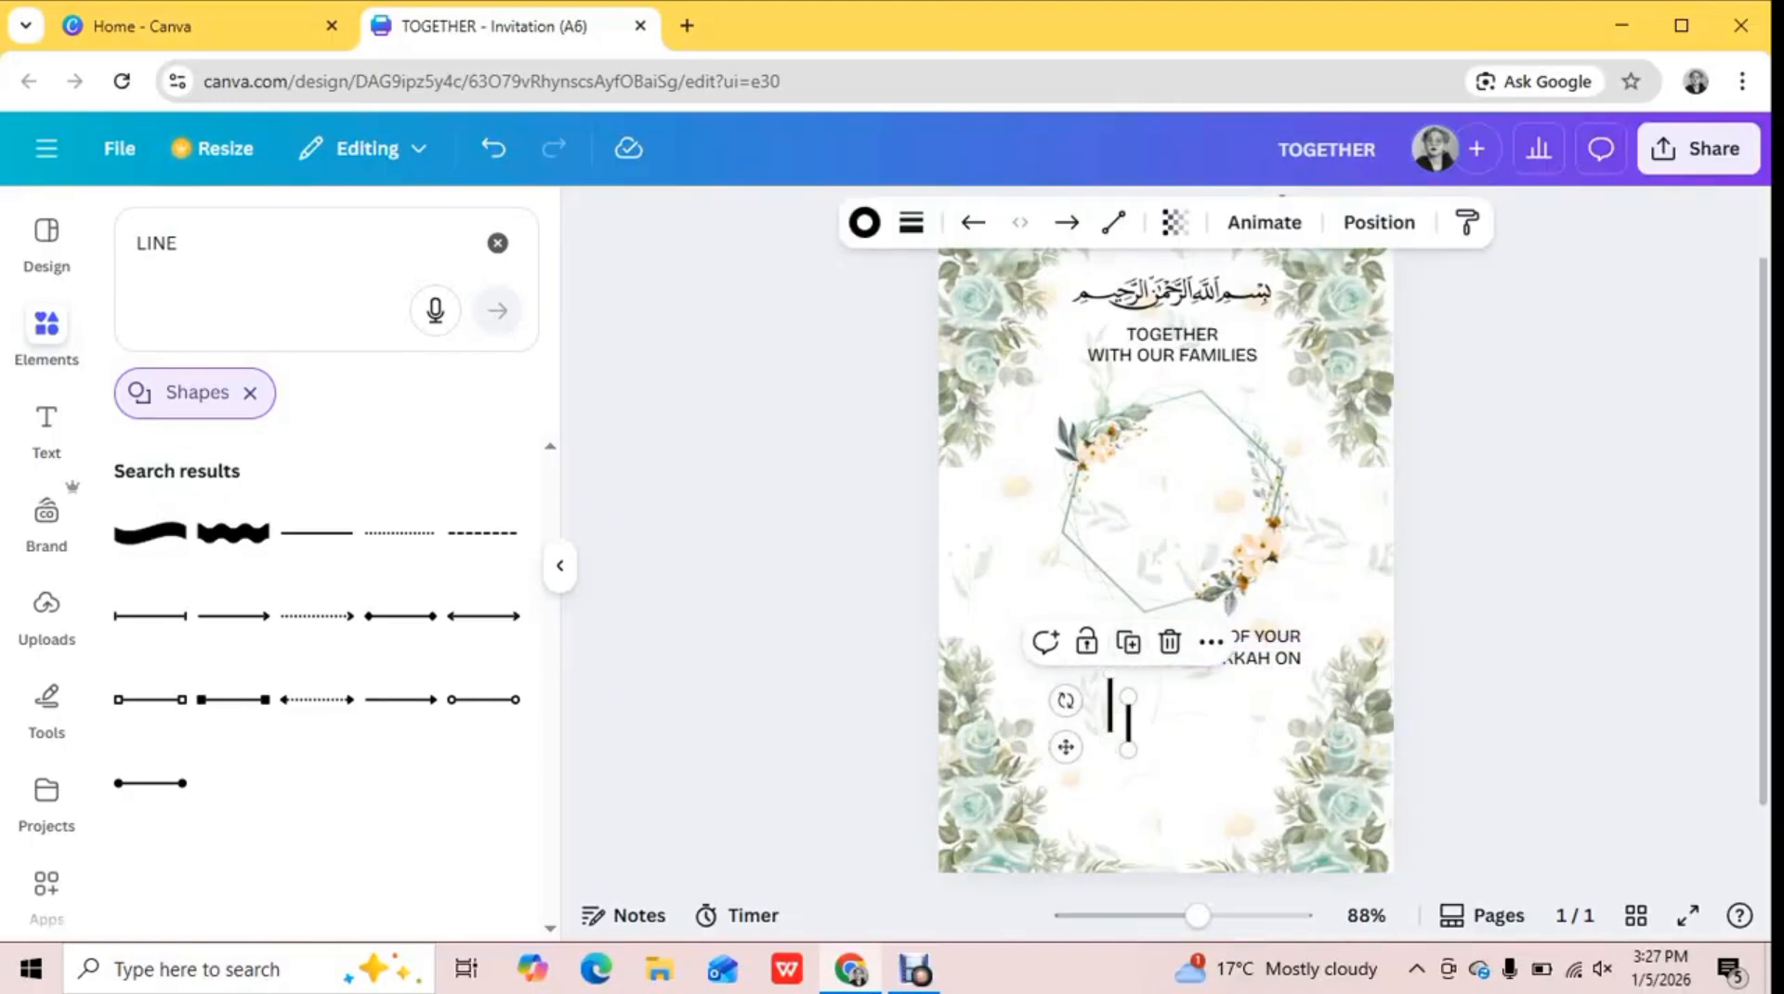
key(Escape)
Add the bold text "25", enlarge it, and place it between the two vertical lines
click(46, 430)
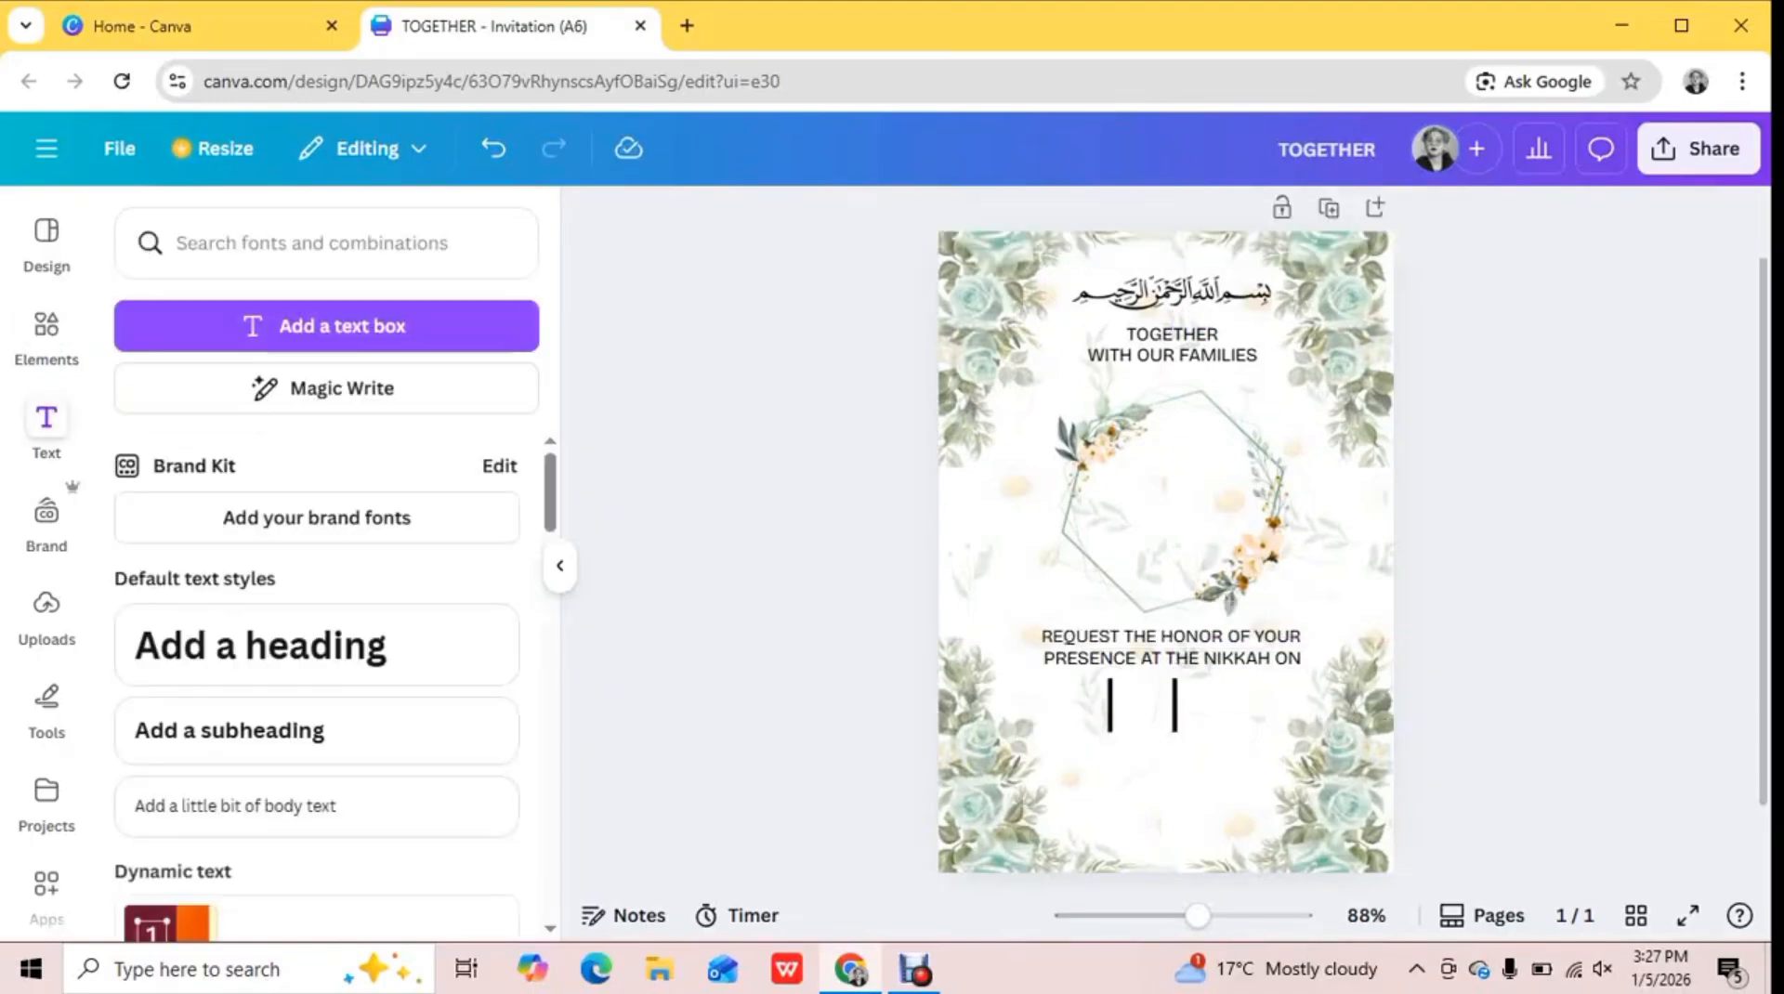
click(325, 244)
click(326, 326)
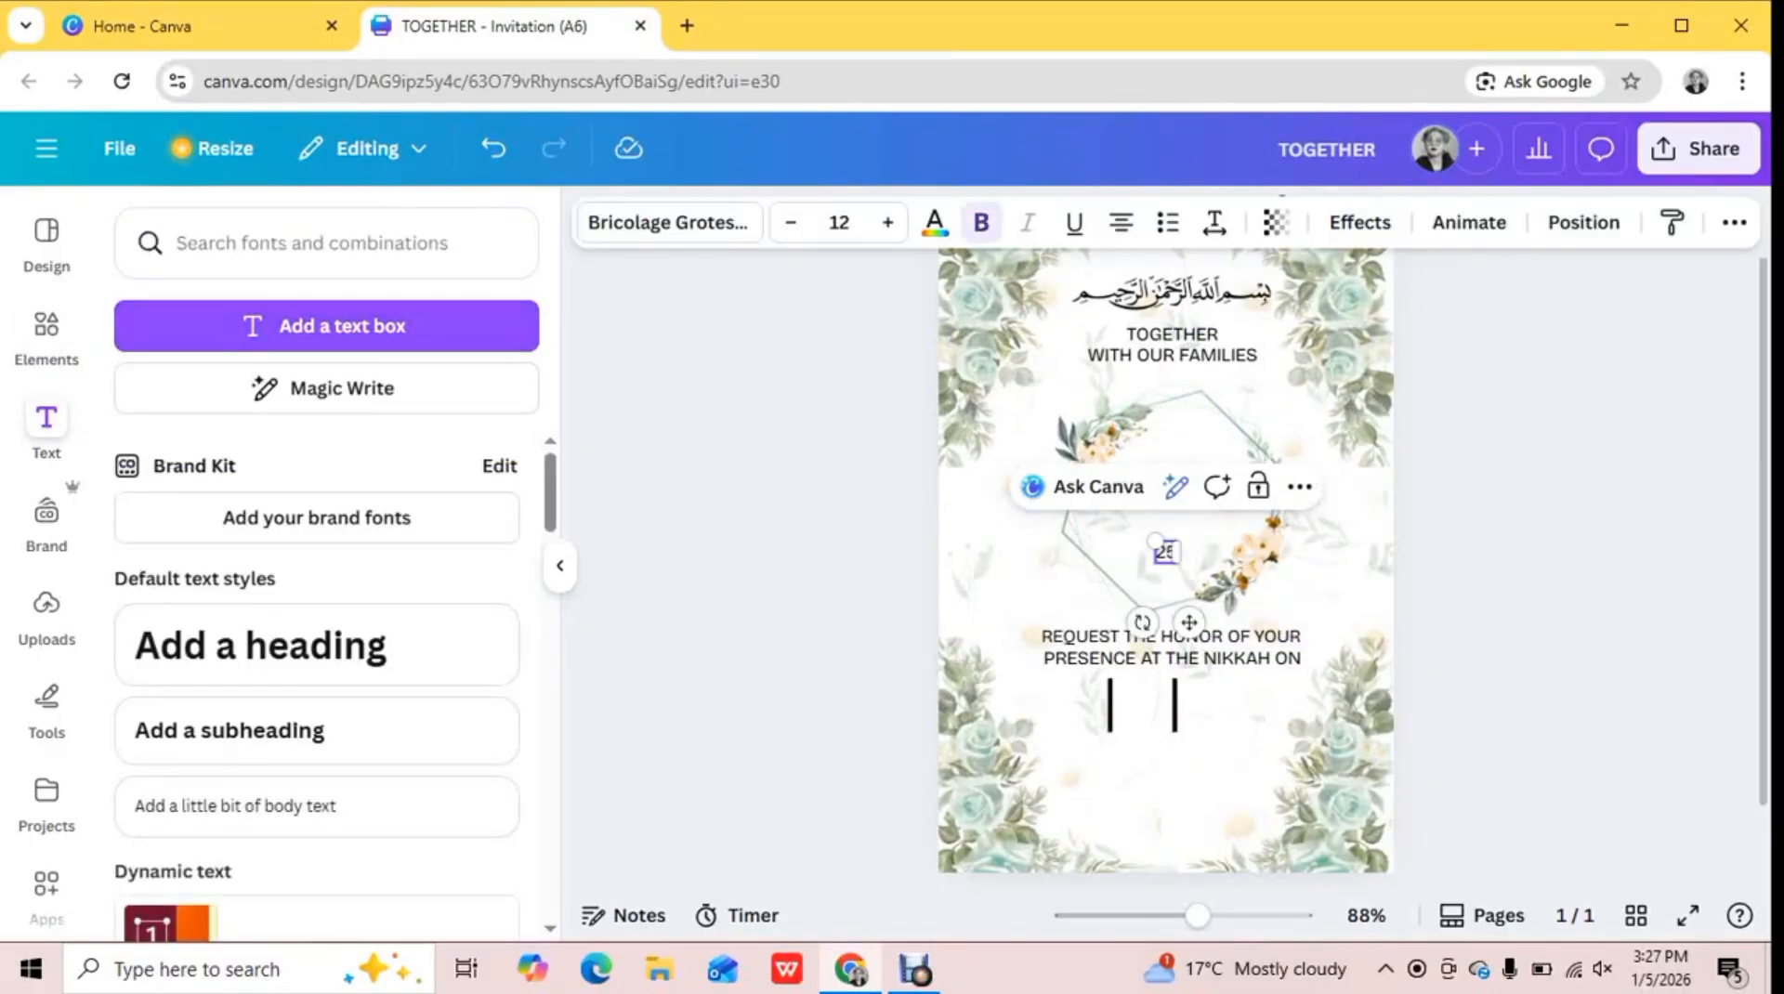
drag(1155, 540, 1129, 704)
click(1141, 721)
click(1145, 692)
click(1459, 594)
Scale the bold "25" up to size 28.7 and fit it snugly between the two vertical lines
click(327, 327)
click(1166, 702)
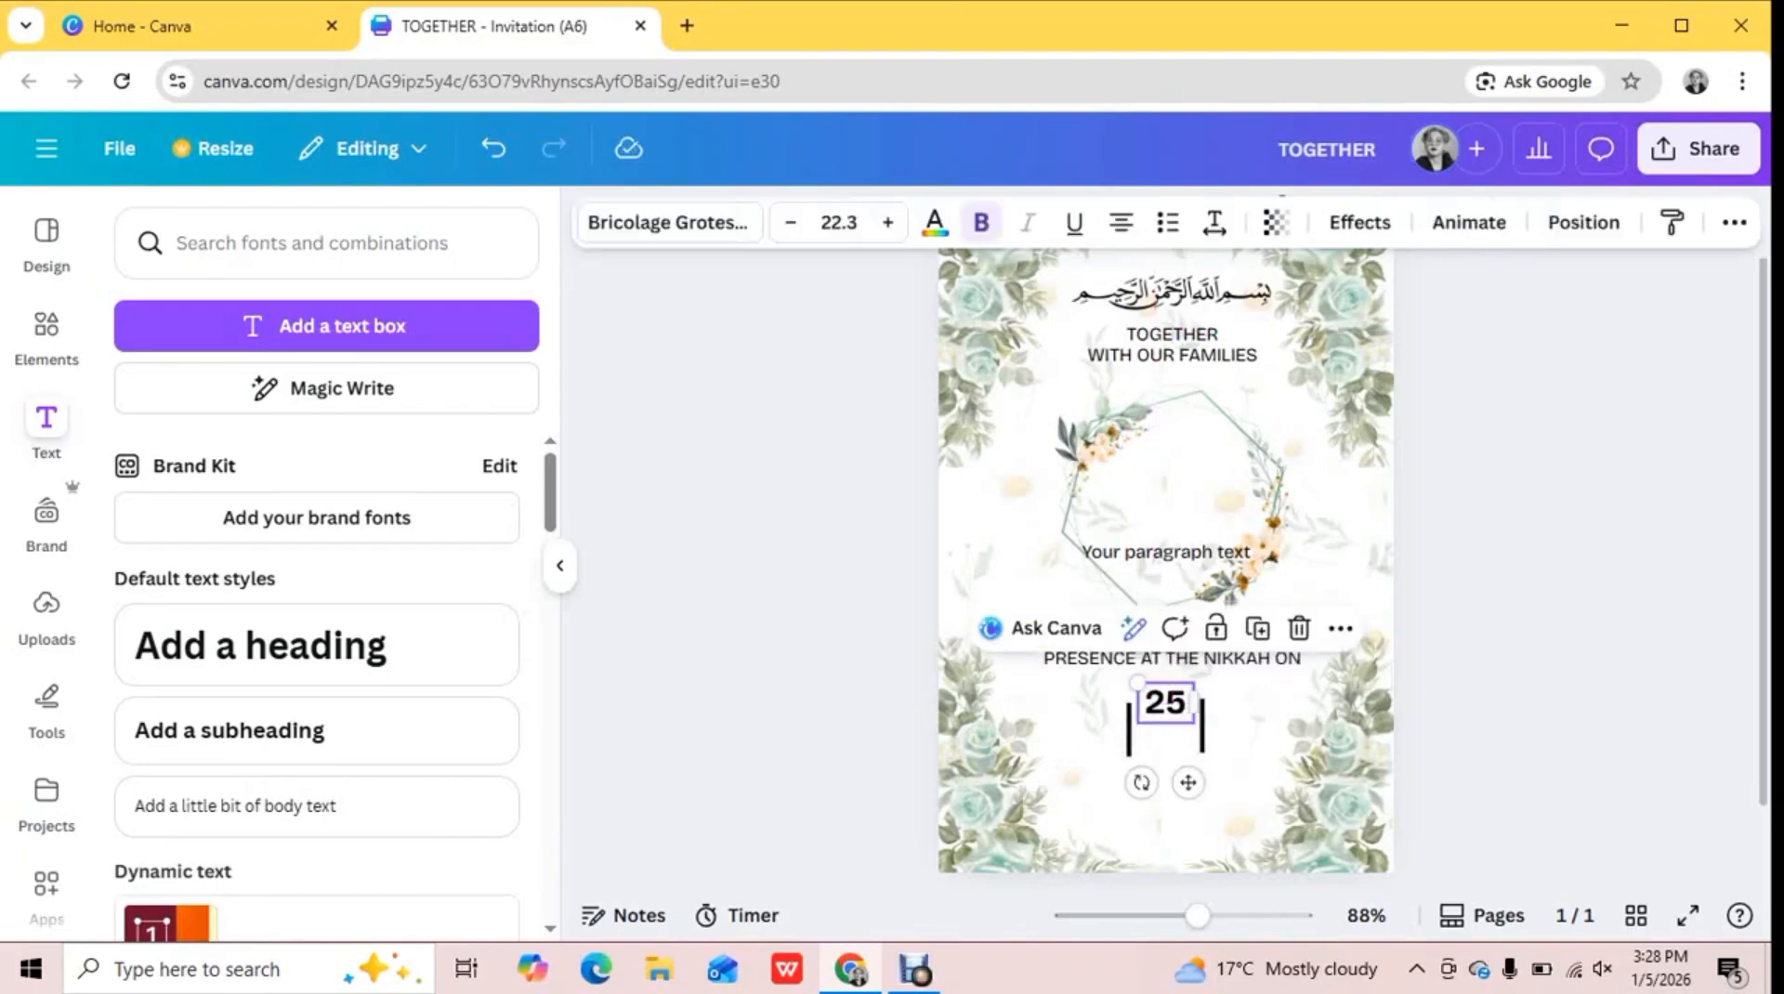
click(1203, 725)
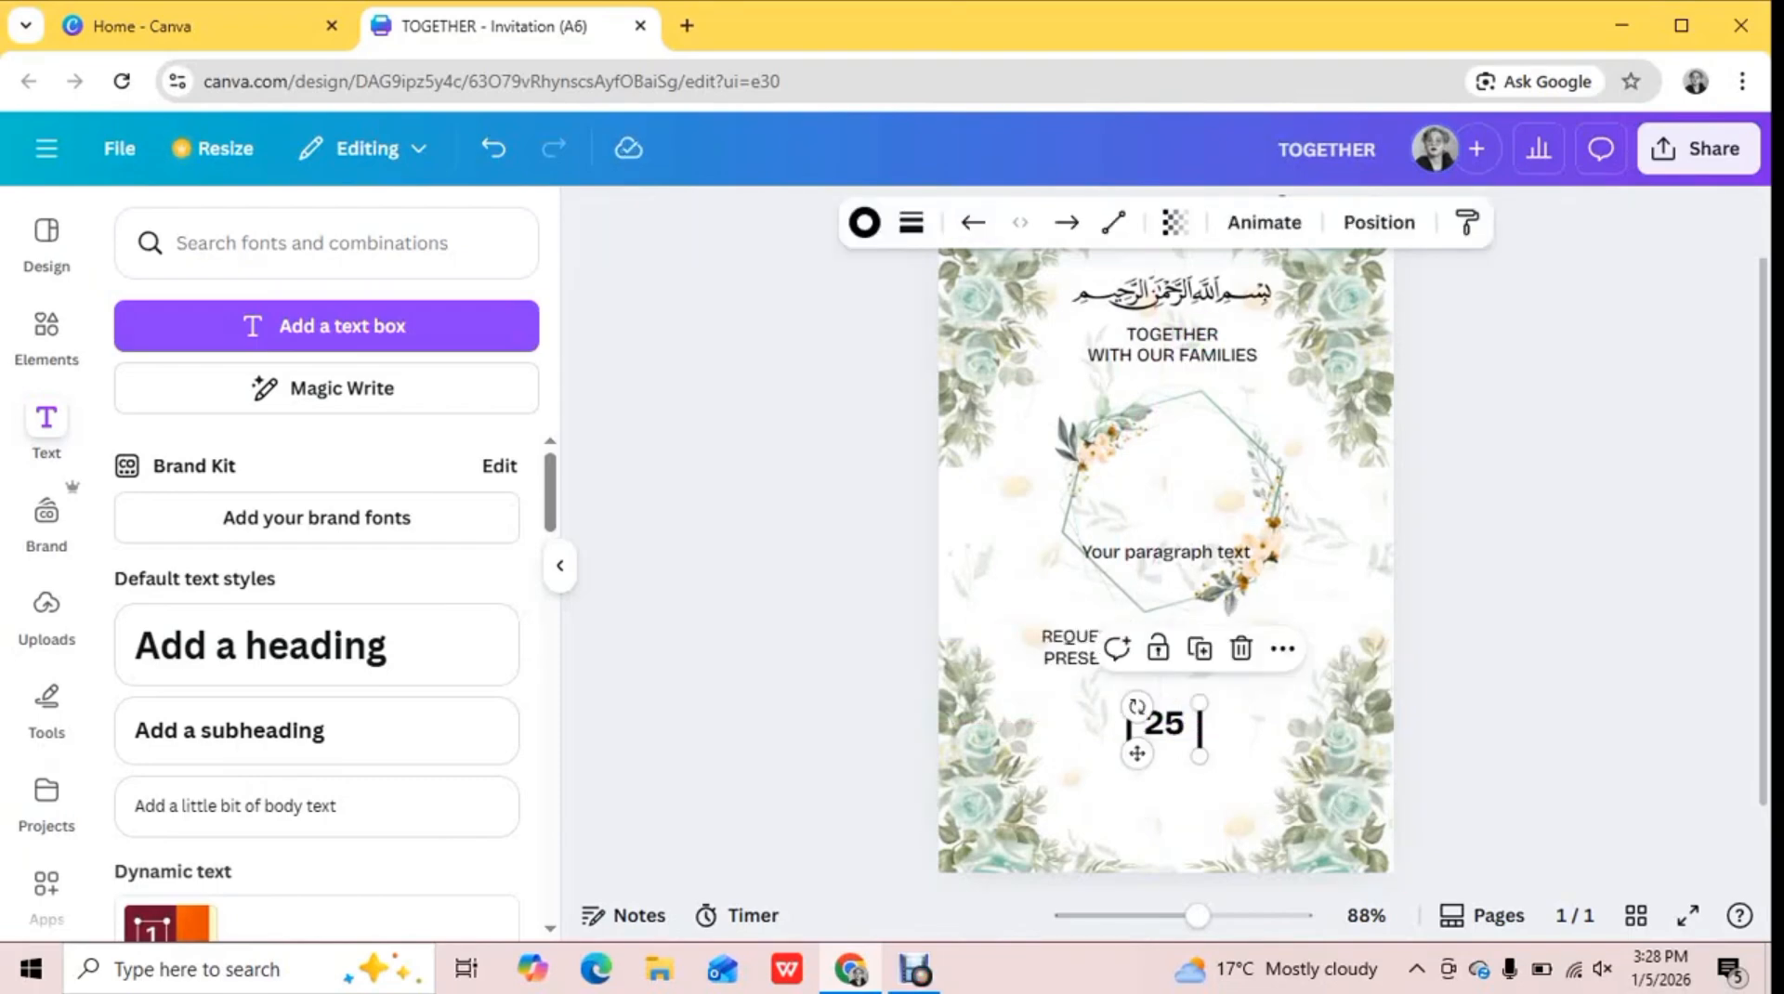
drag(1164, 724, 1134, 704)
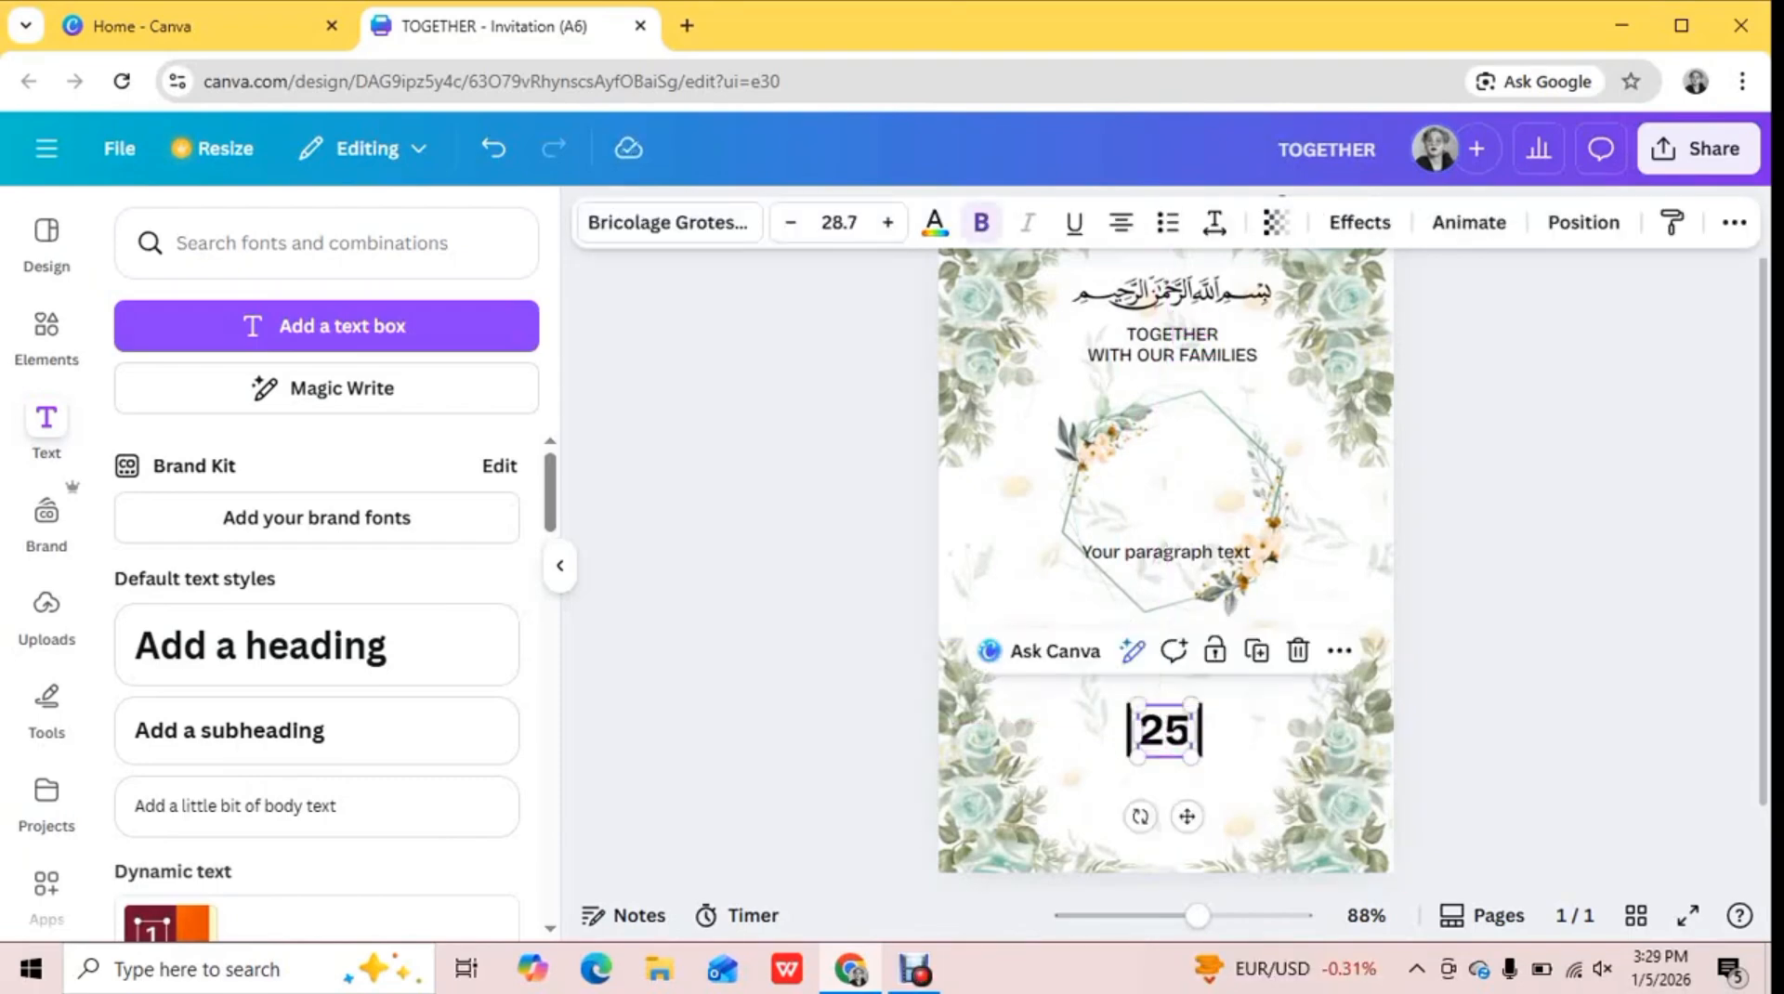
click(327, 326)
click(1171, 521)
click(1168, 553)
drag(1083, 552, 1181, 552)
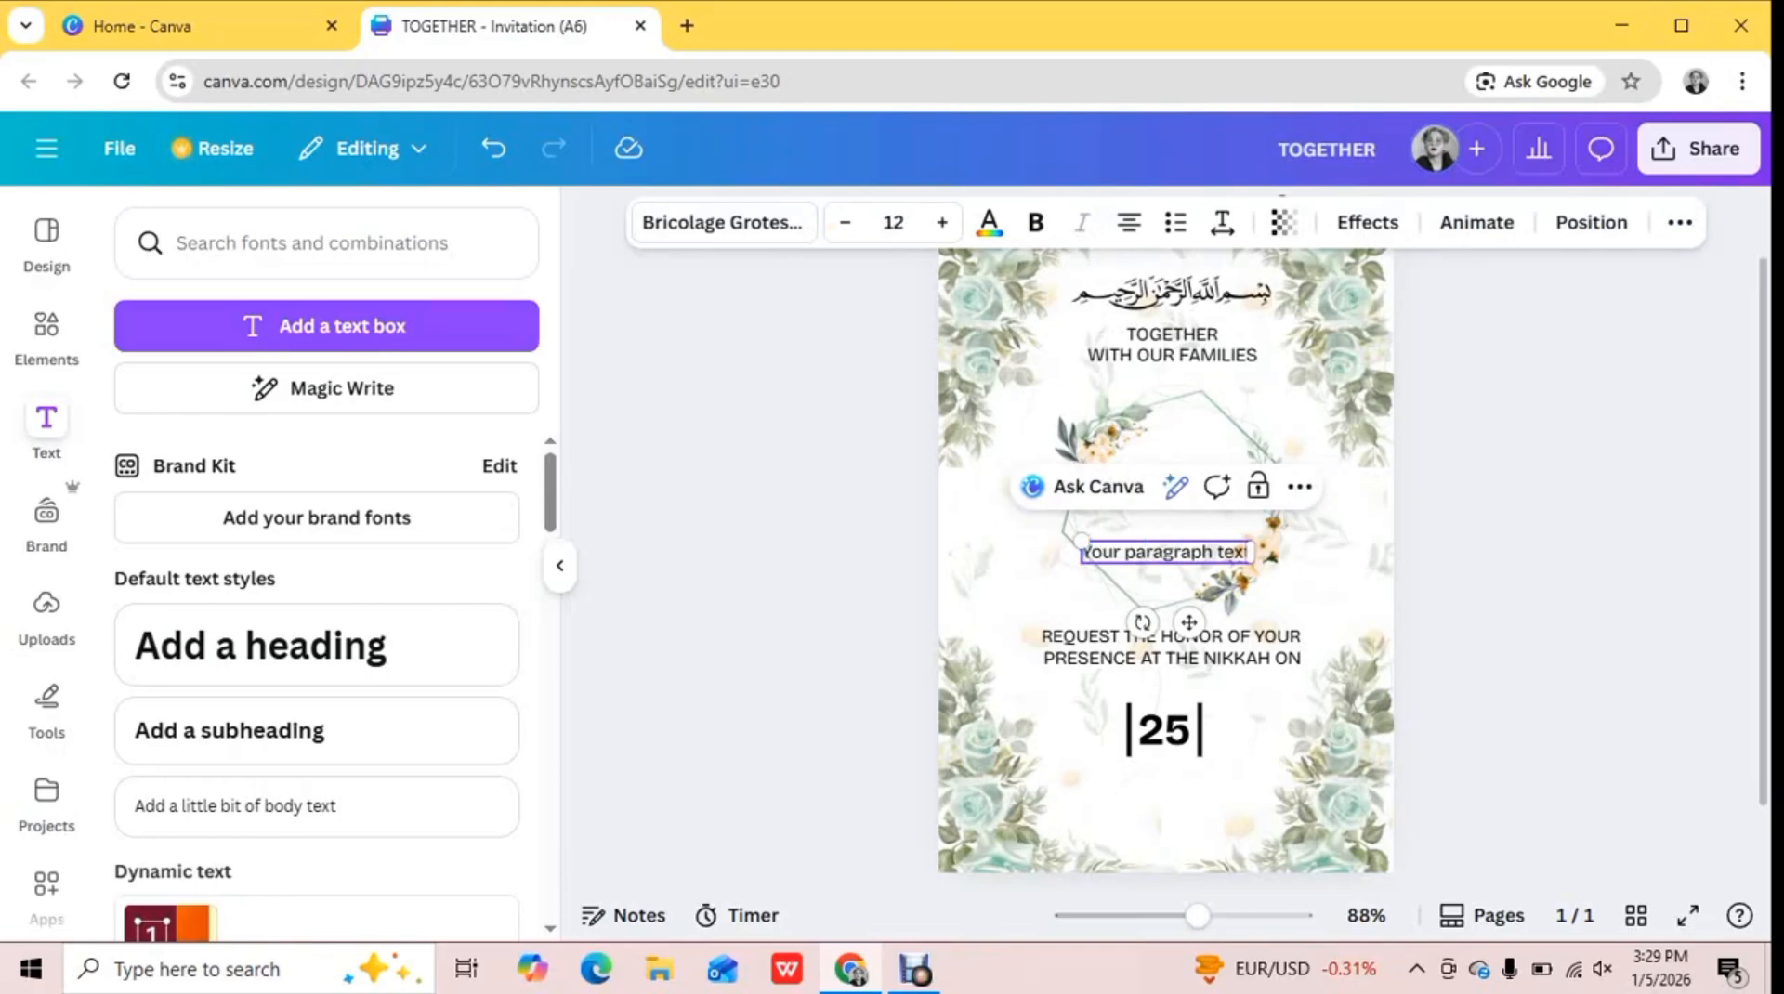
click(1469, 520)
click(1173, 552)
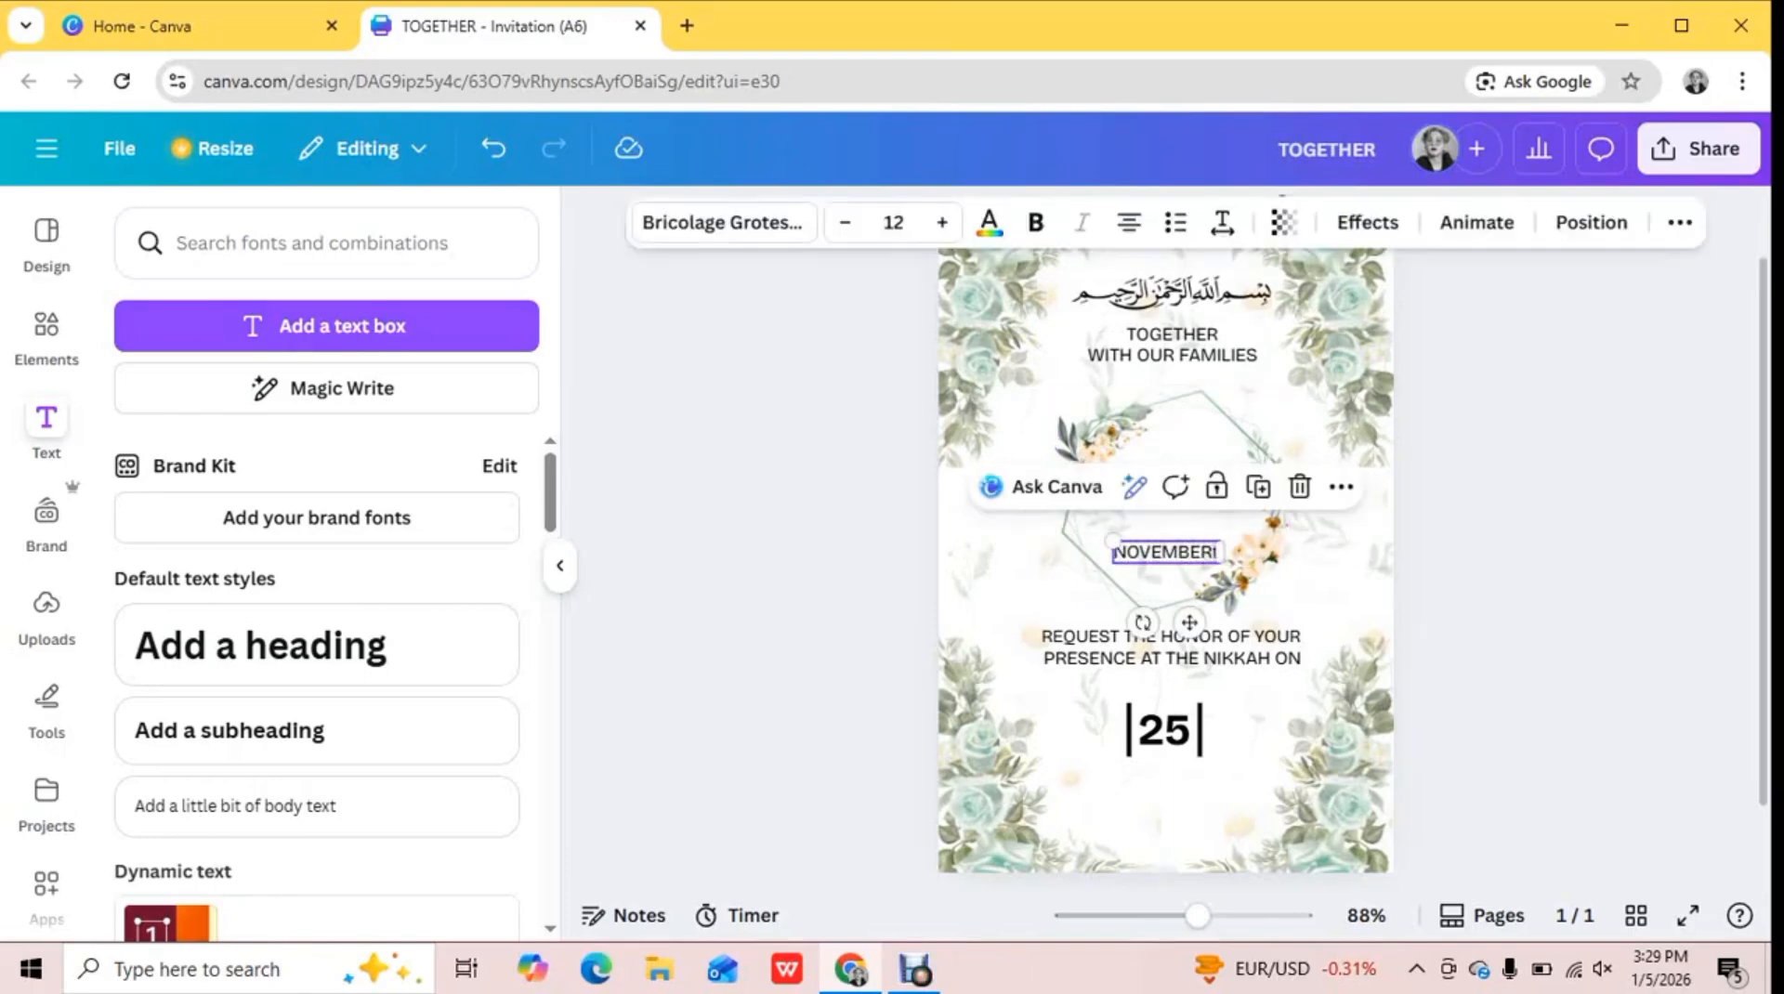
key(Delete)
Add the text "NOVEMBER" and center it just above the "25"
click(327, 326)
text(NOVEMBER)
click(1468, 400)
click(1175, 553)
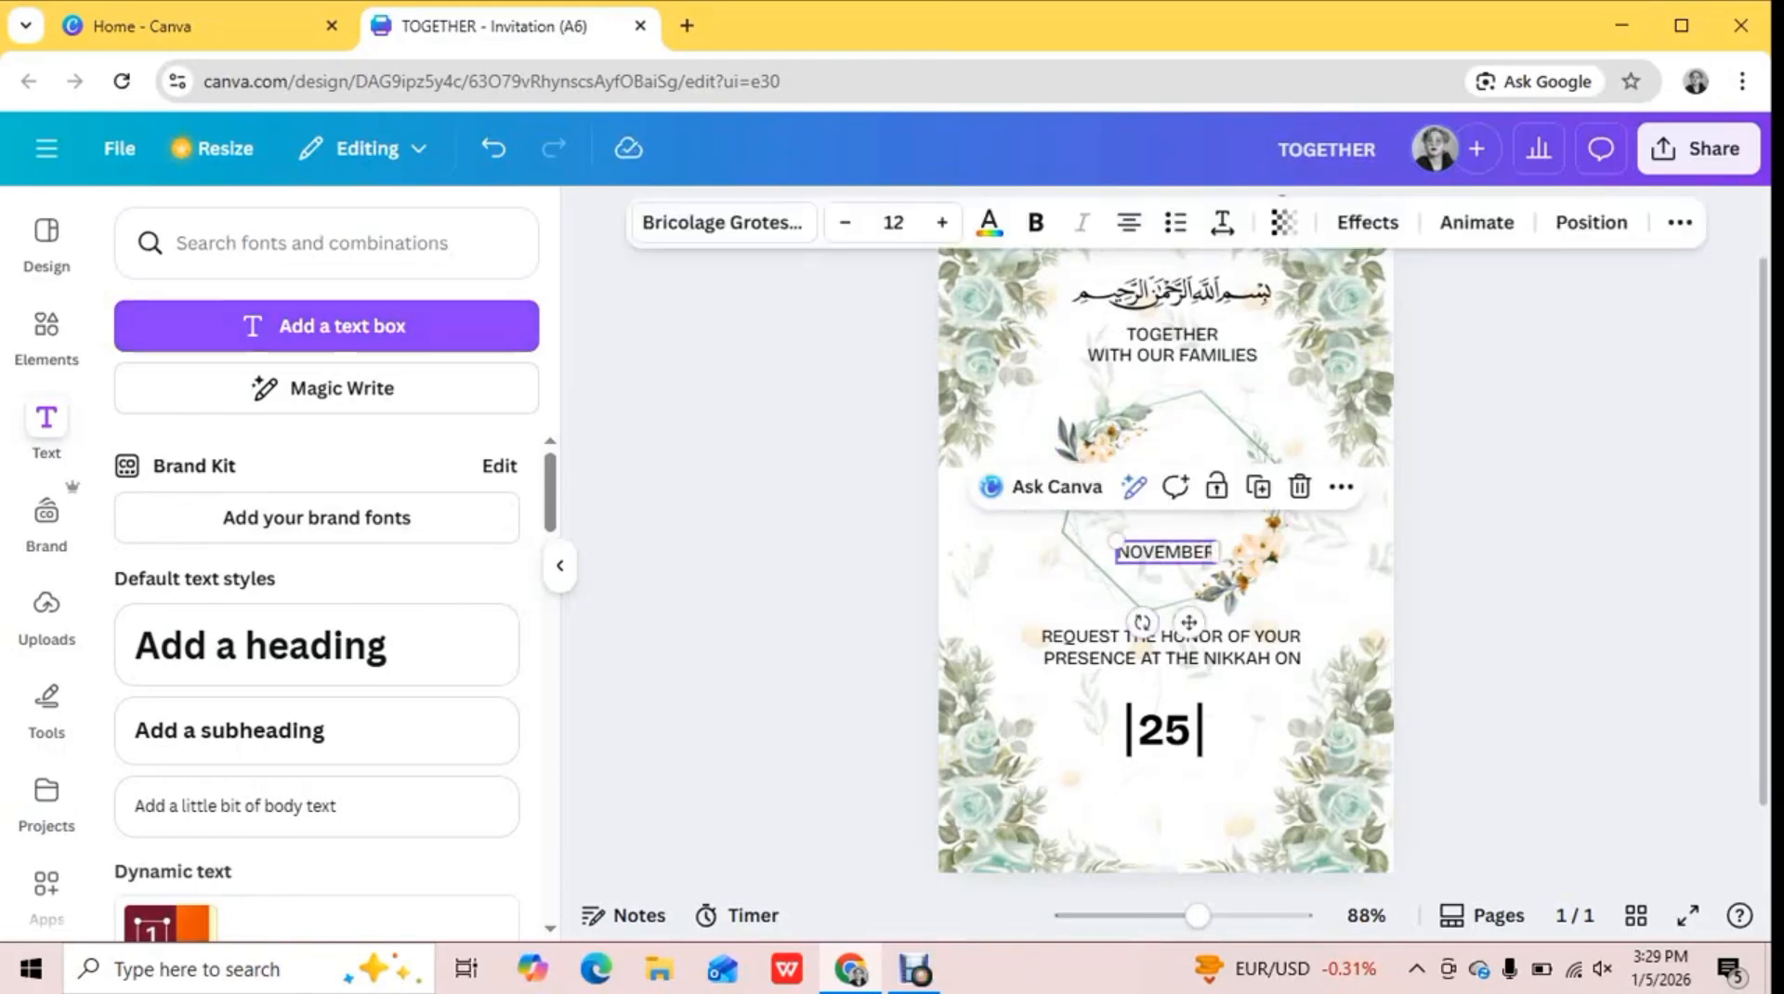
drag(1161, 679, 1161, 688)
Add the text "SUNDAY" beside the vertical line left of "25" and discard the extra placeholder text box
click(327, 326)
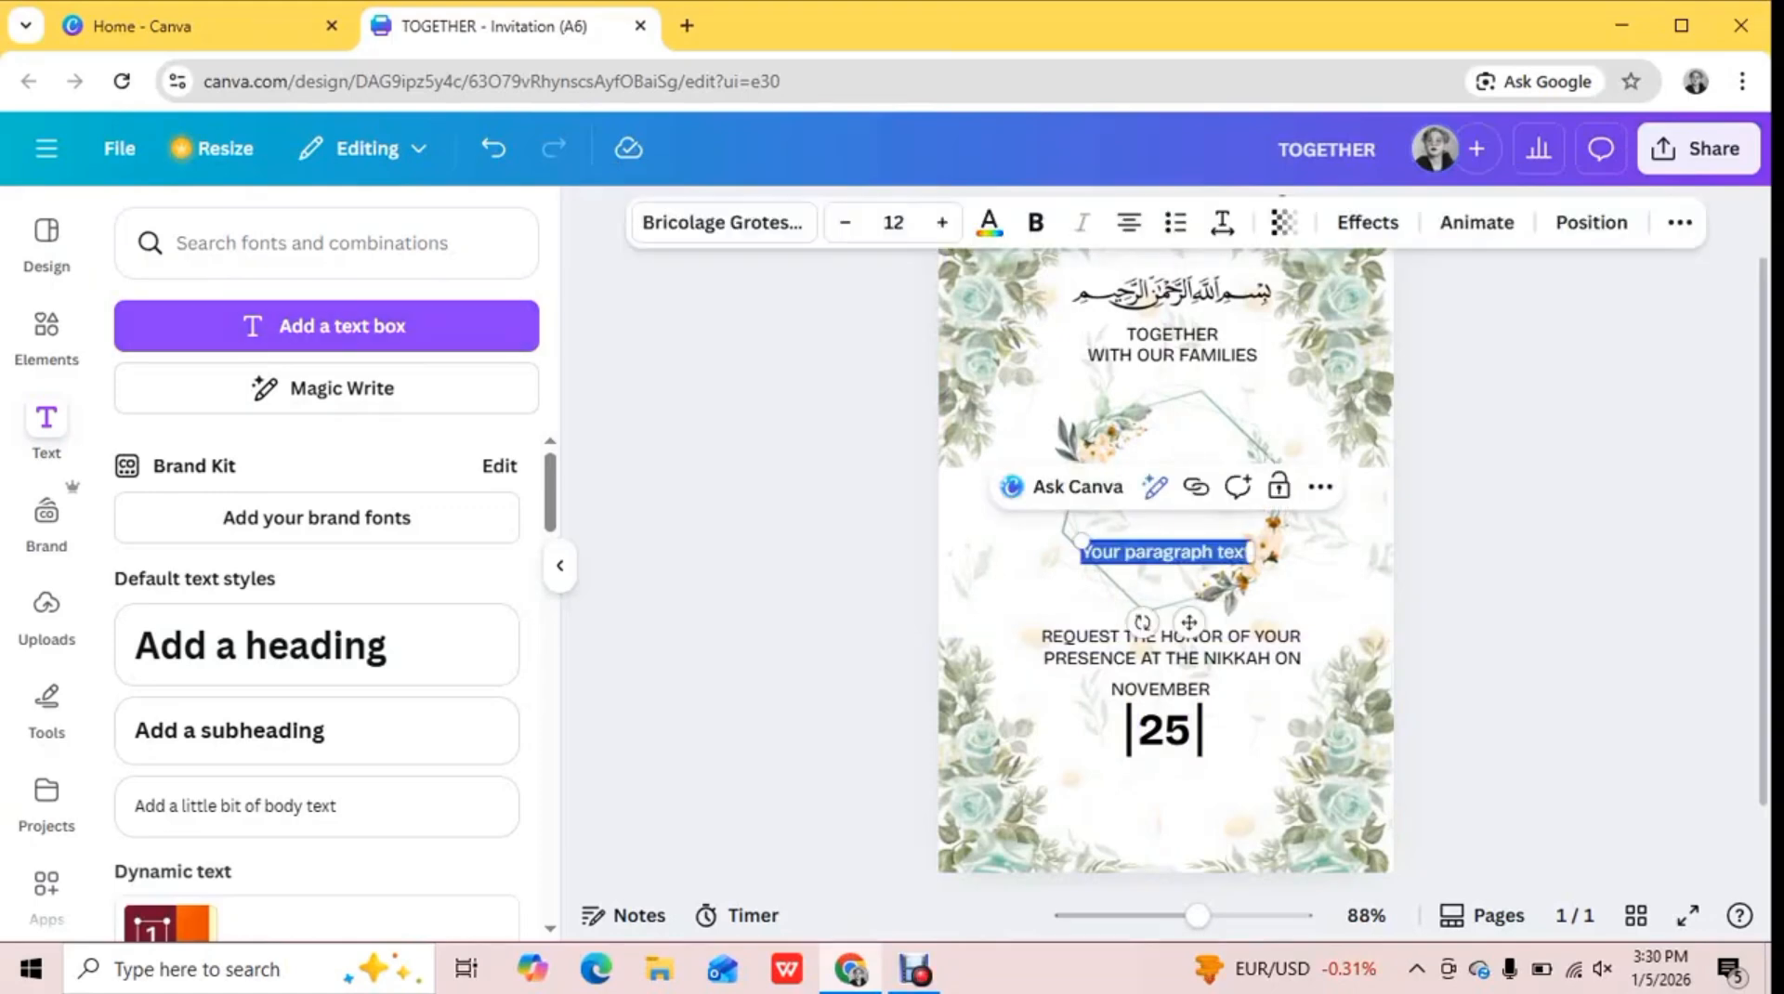
drag(1189, 622, 1107, 799)
click(327, 326)
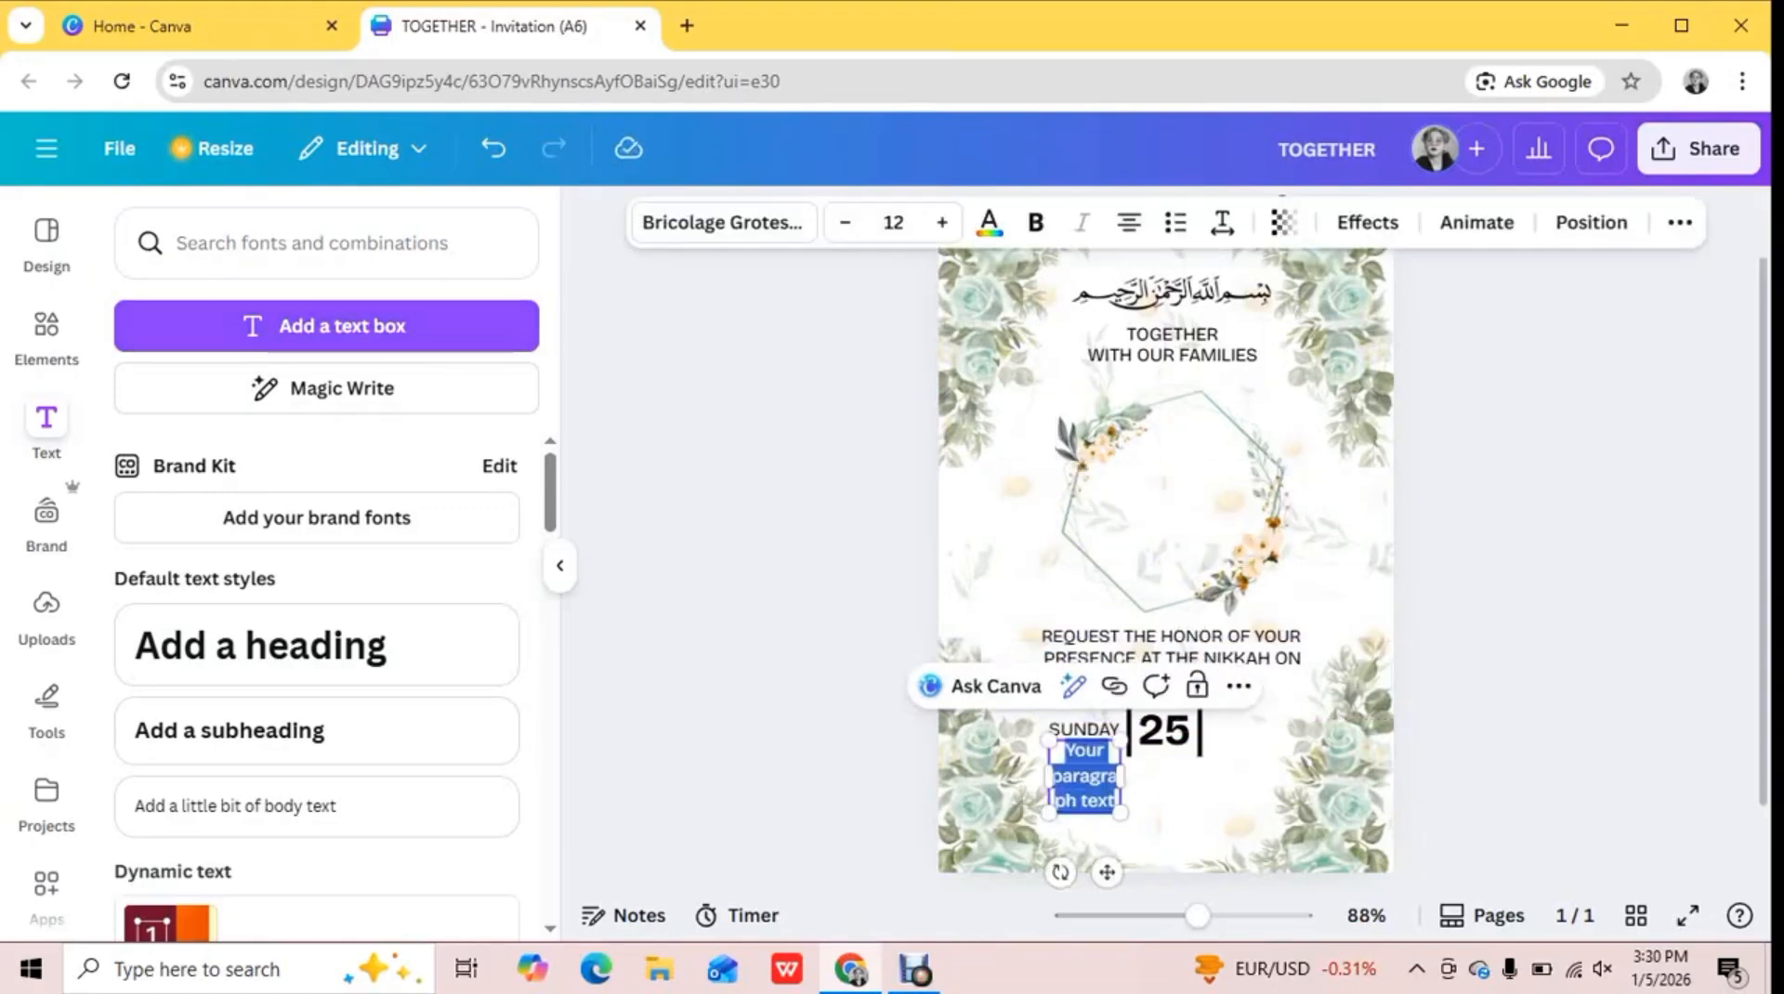
key(Delete)
Add the text "AT 5 PM" beside the vertical line right of "25" and discard the extra text box
click(327, 326)
text(AT 5)
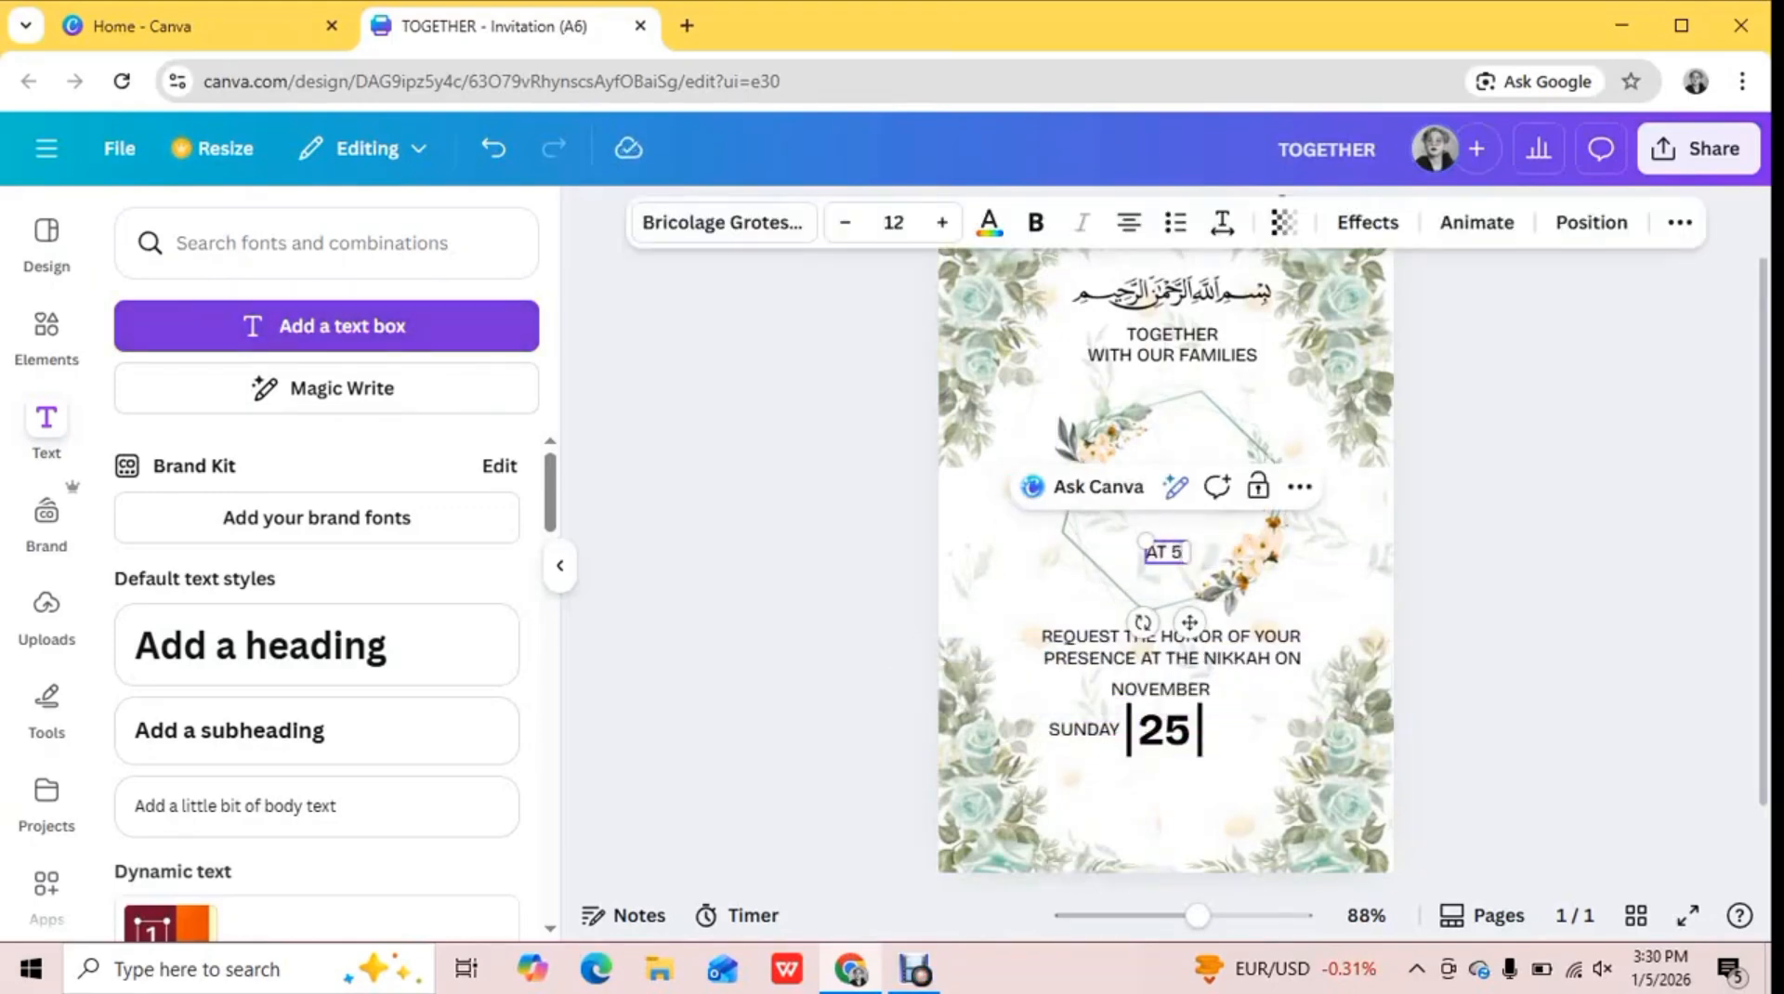
text( PM)
drag(1189, 622, 1270, 800)
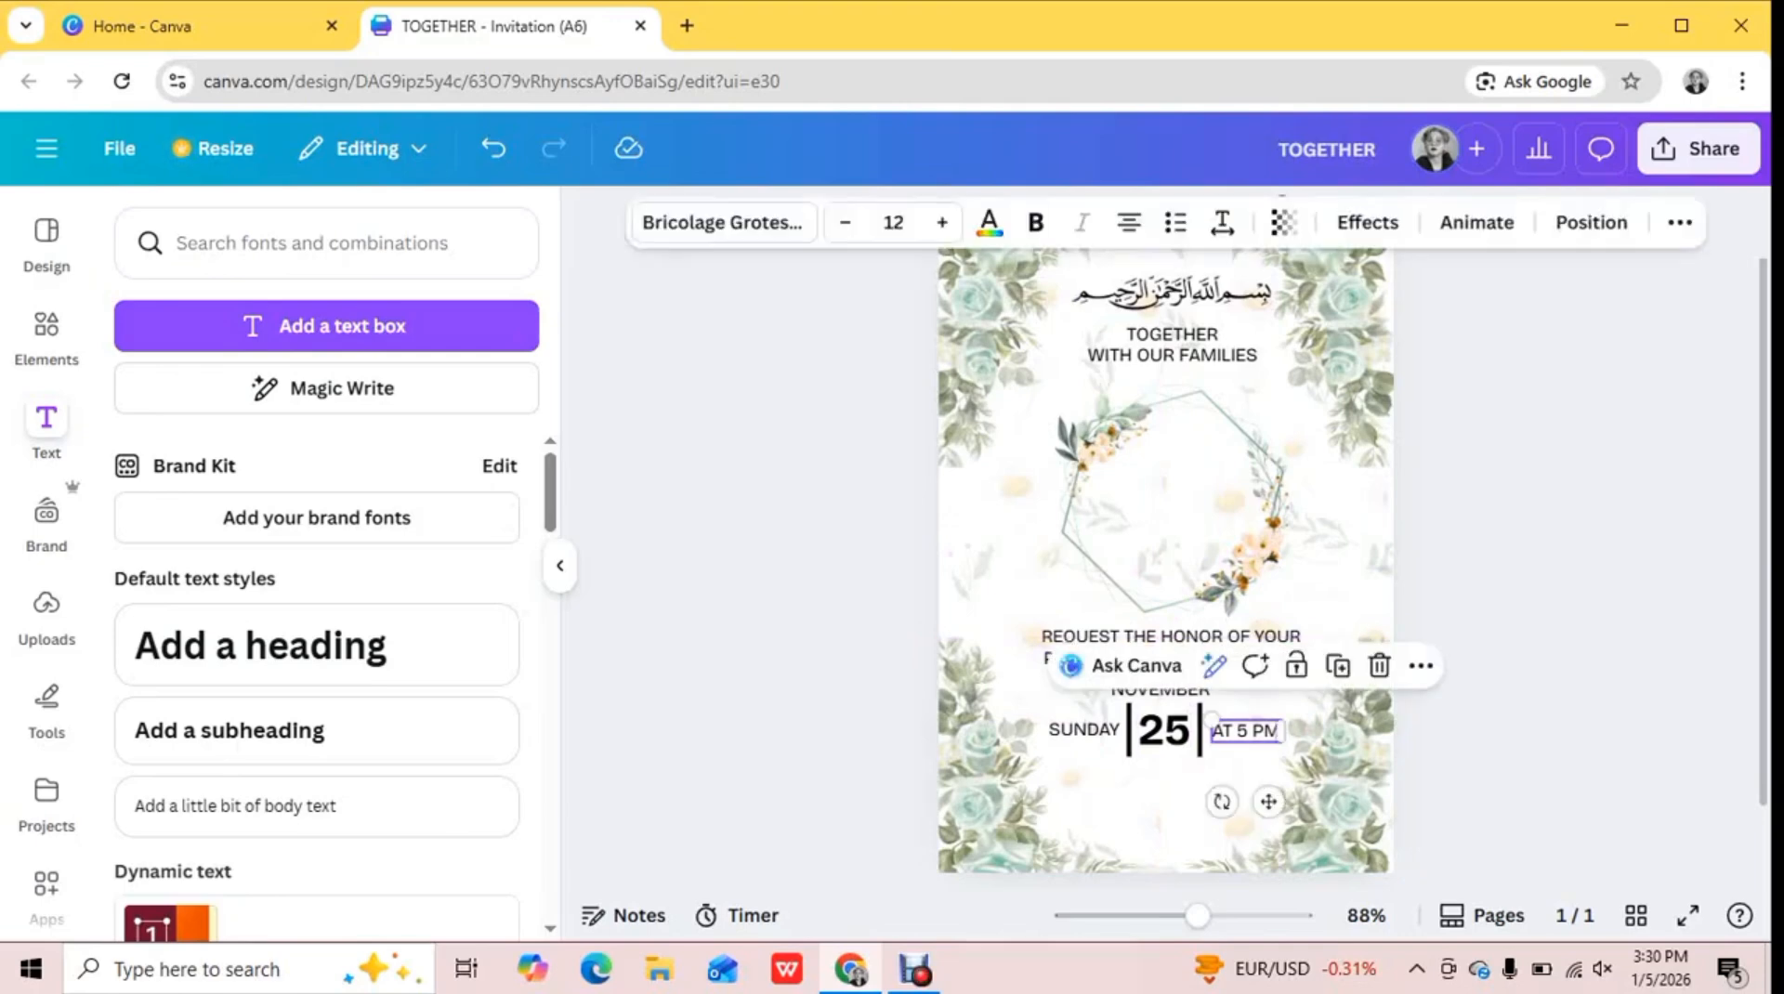
click(327, 326)
key(Delete)
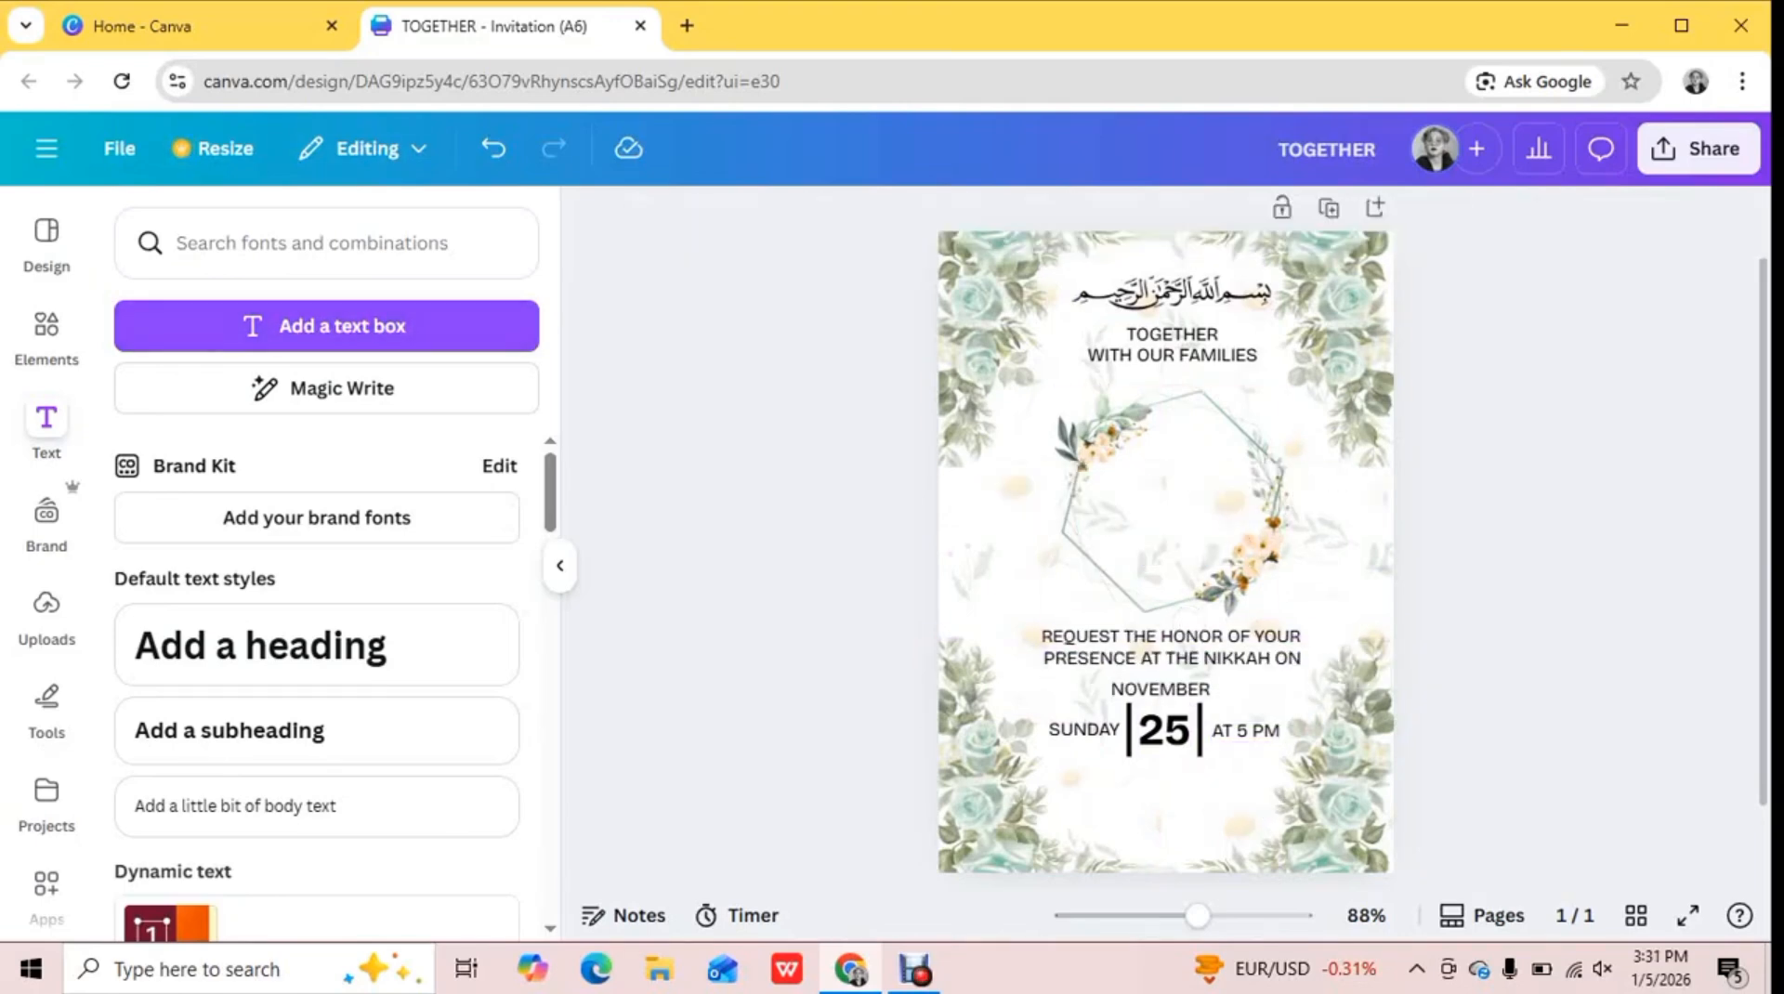
Add the text "2025" and center it just below the "25"
click(327, 327)
text(2025)
drag(1166, 766, 1165, 771)
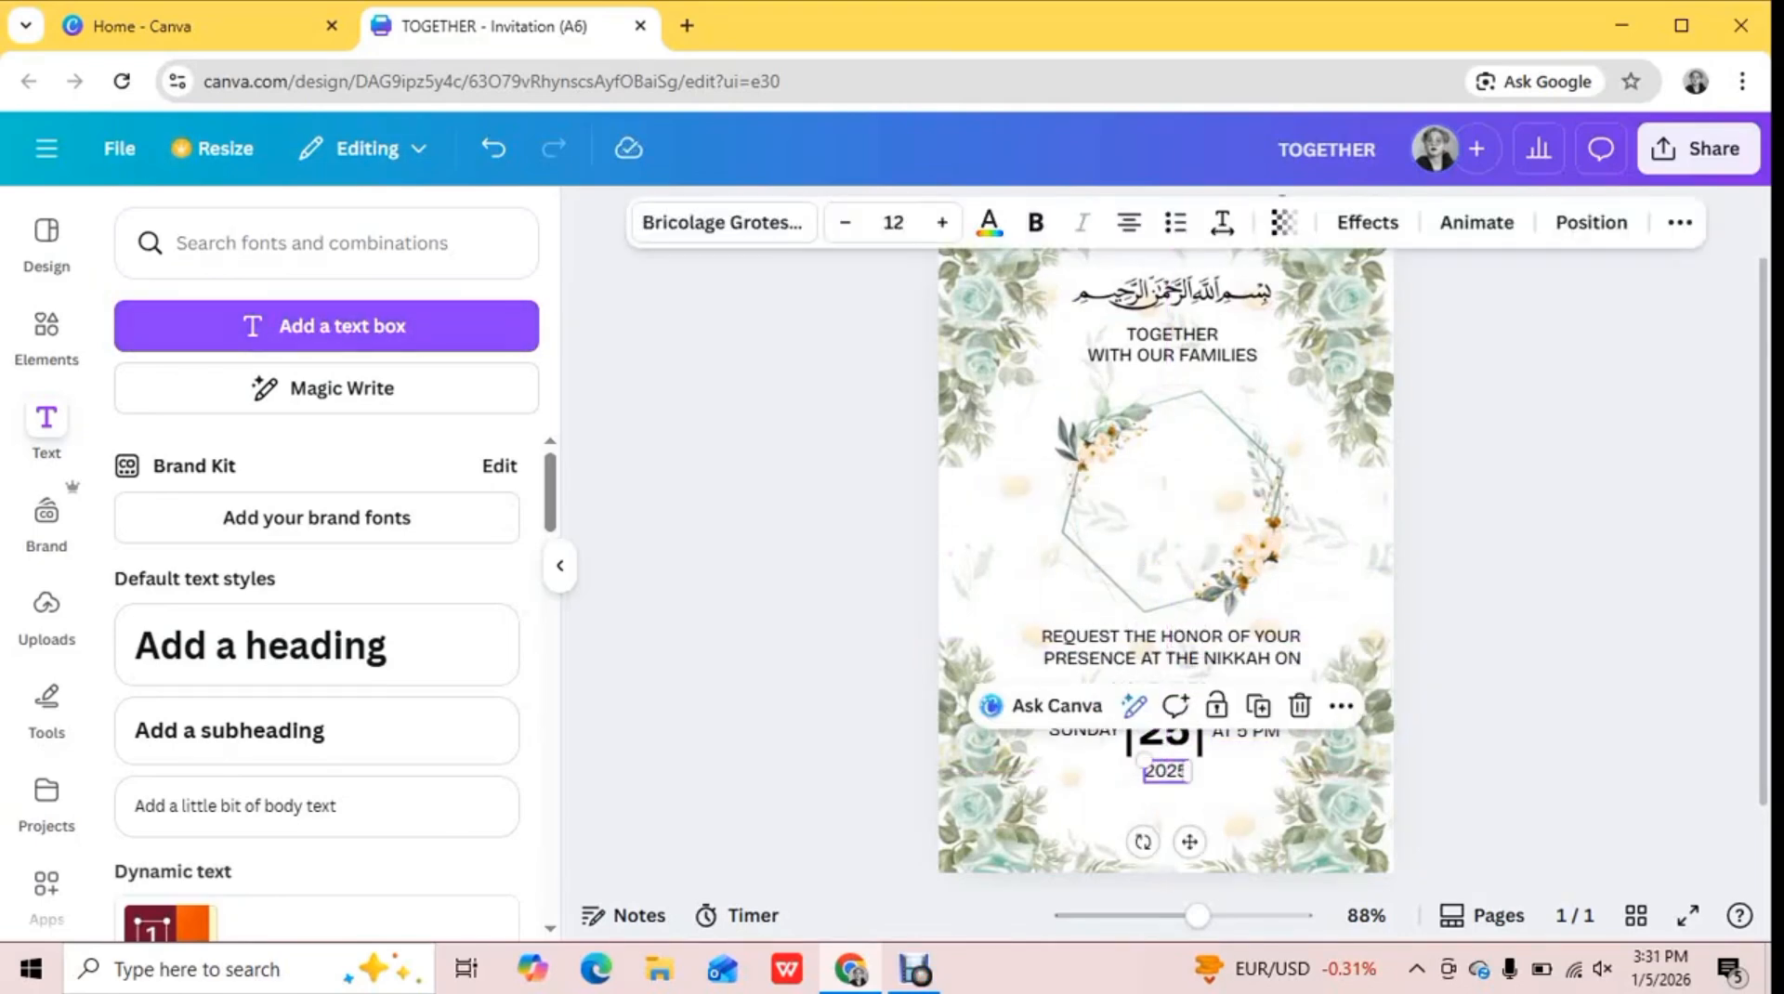
Add the venue lines "SHAH RUKN E ALAM" and "AL-NOOR MARRIAGE HALL" as two centered texts stacked below "2025"
click(327, 326)
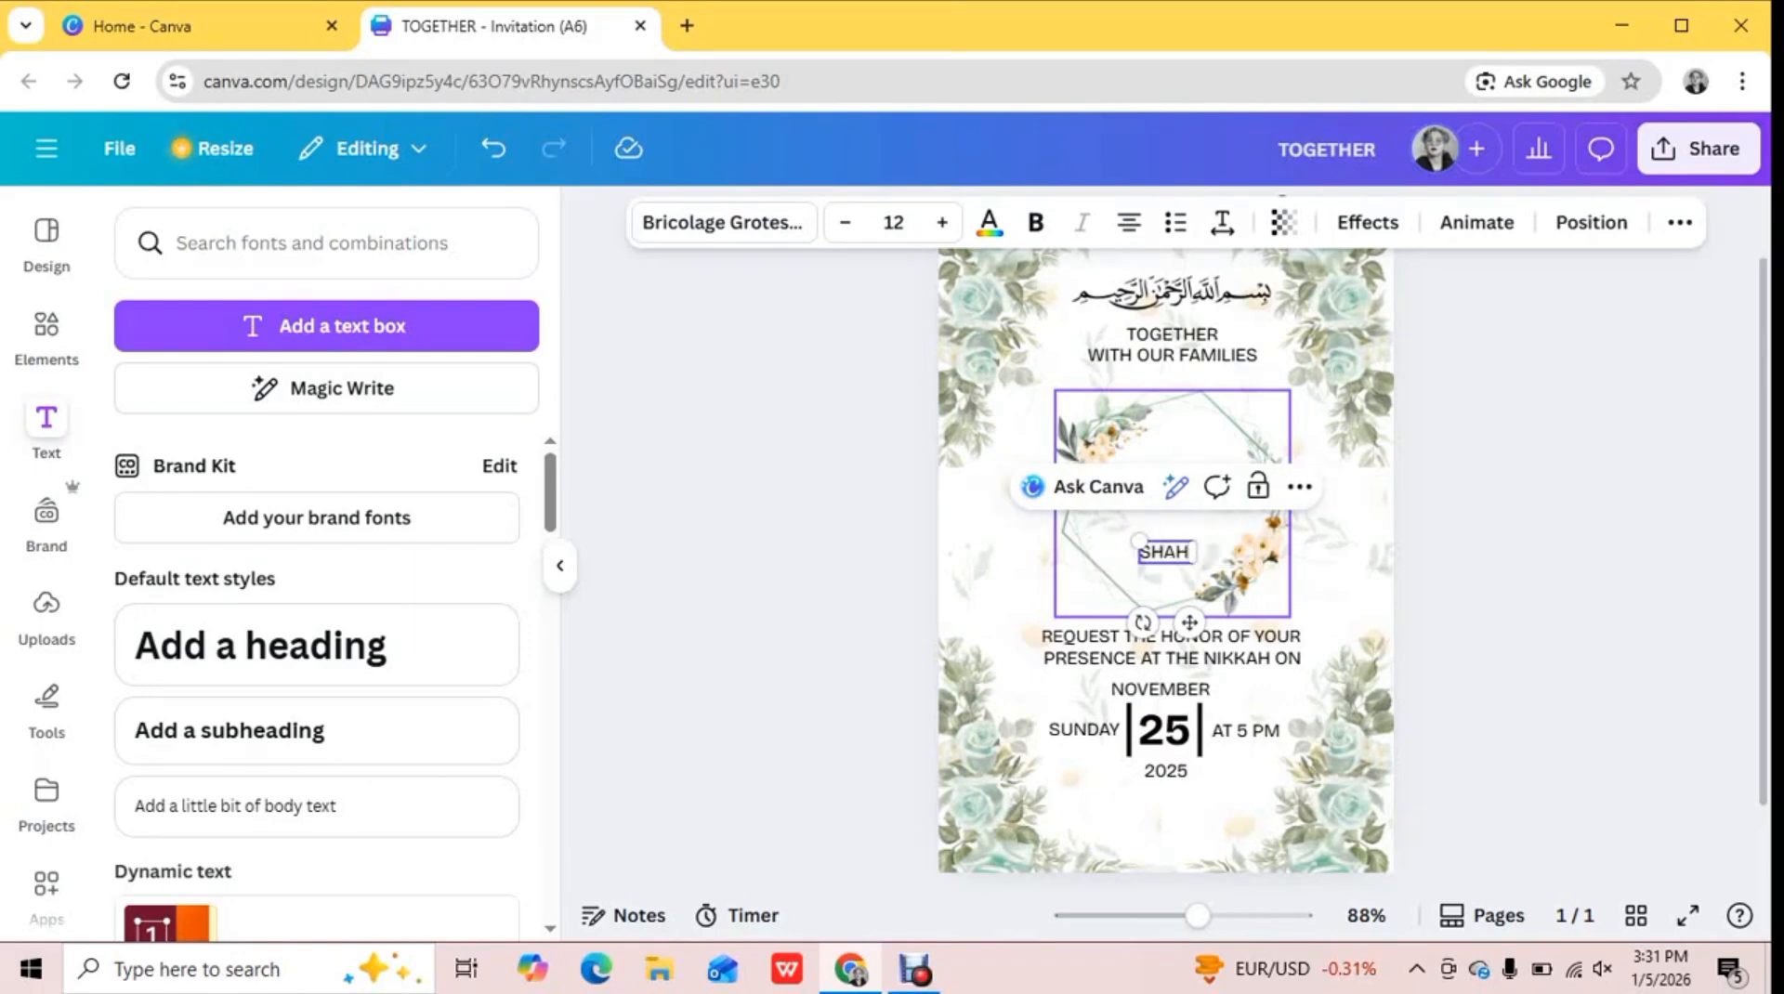
drag(1164, 552, 1169, 796)
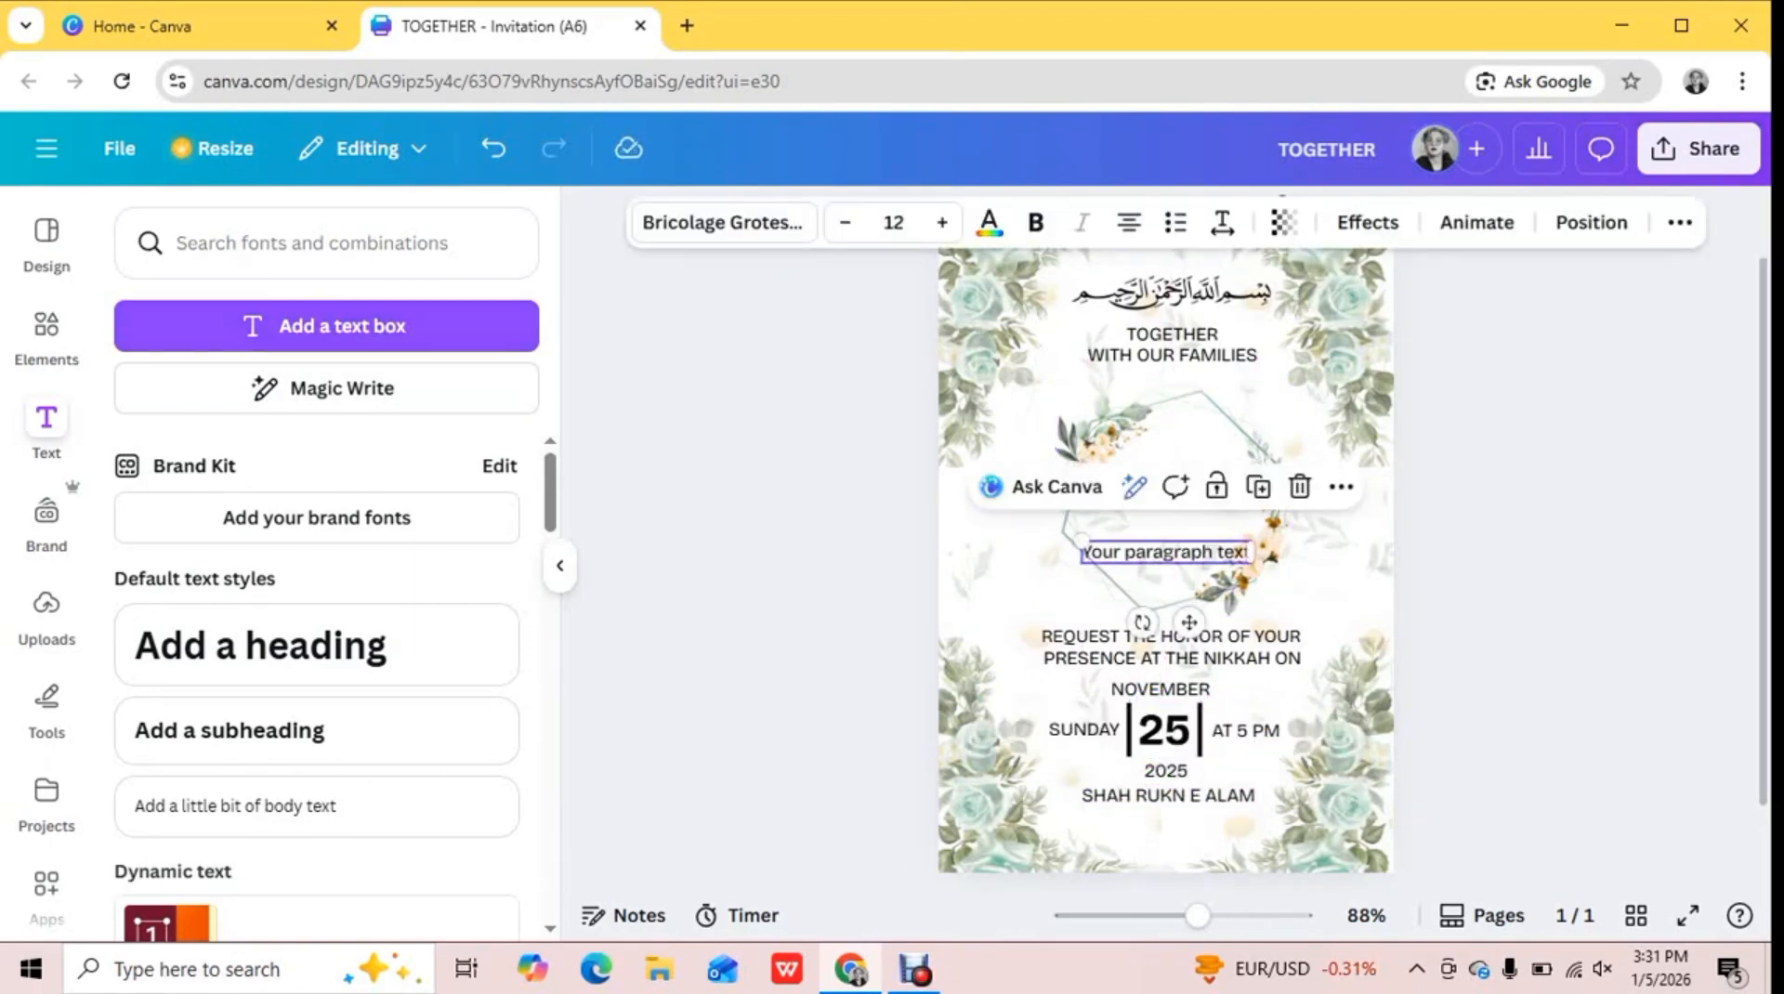
double_click(1176, 553)
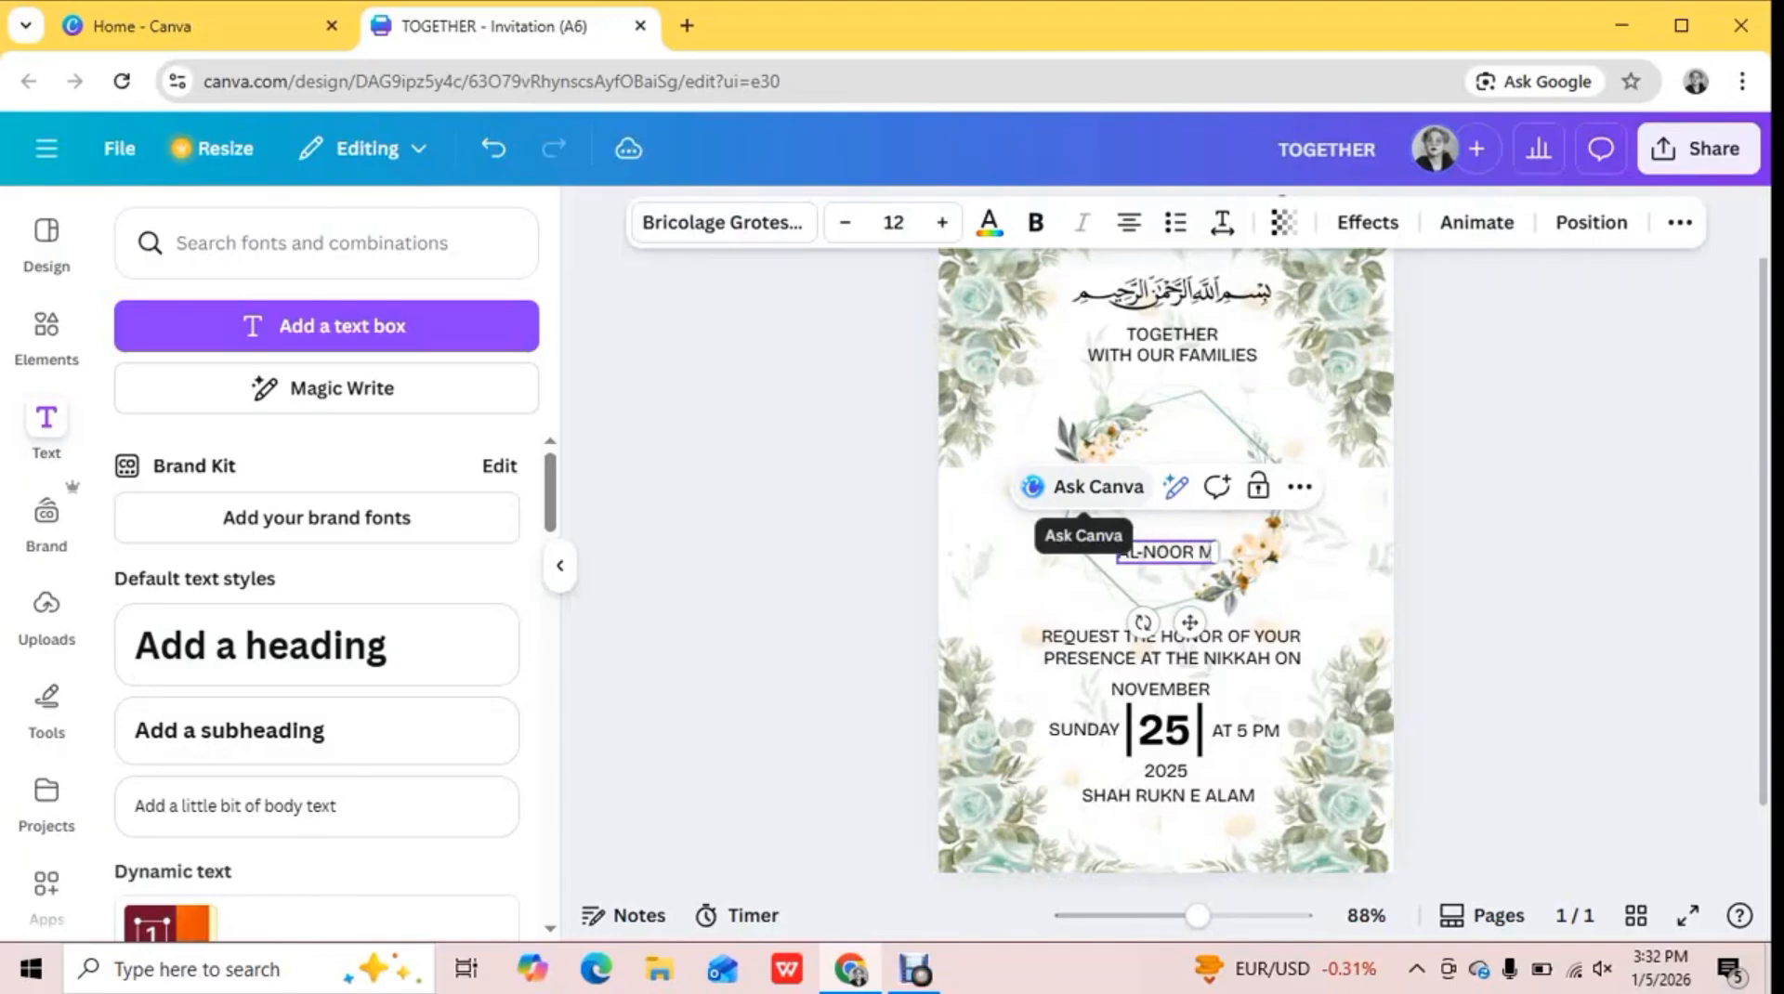
drag(1189, 623, 1189, 889)
click(1478, 771)
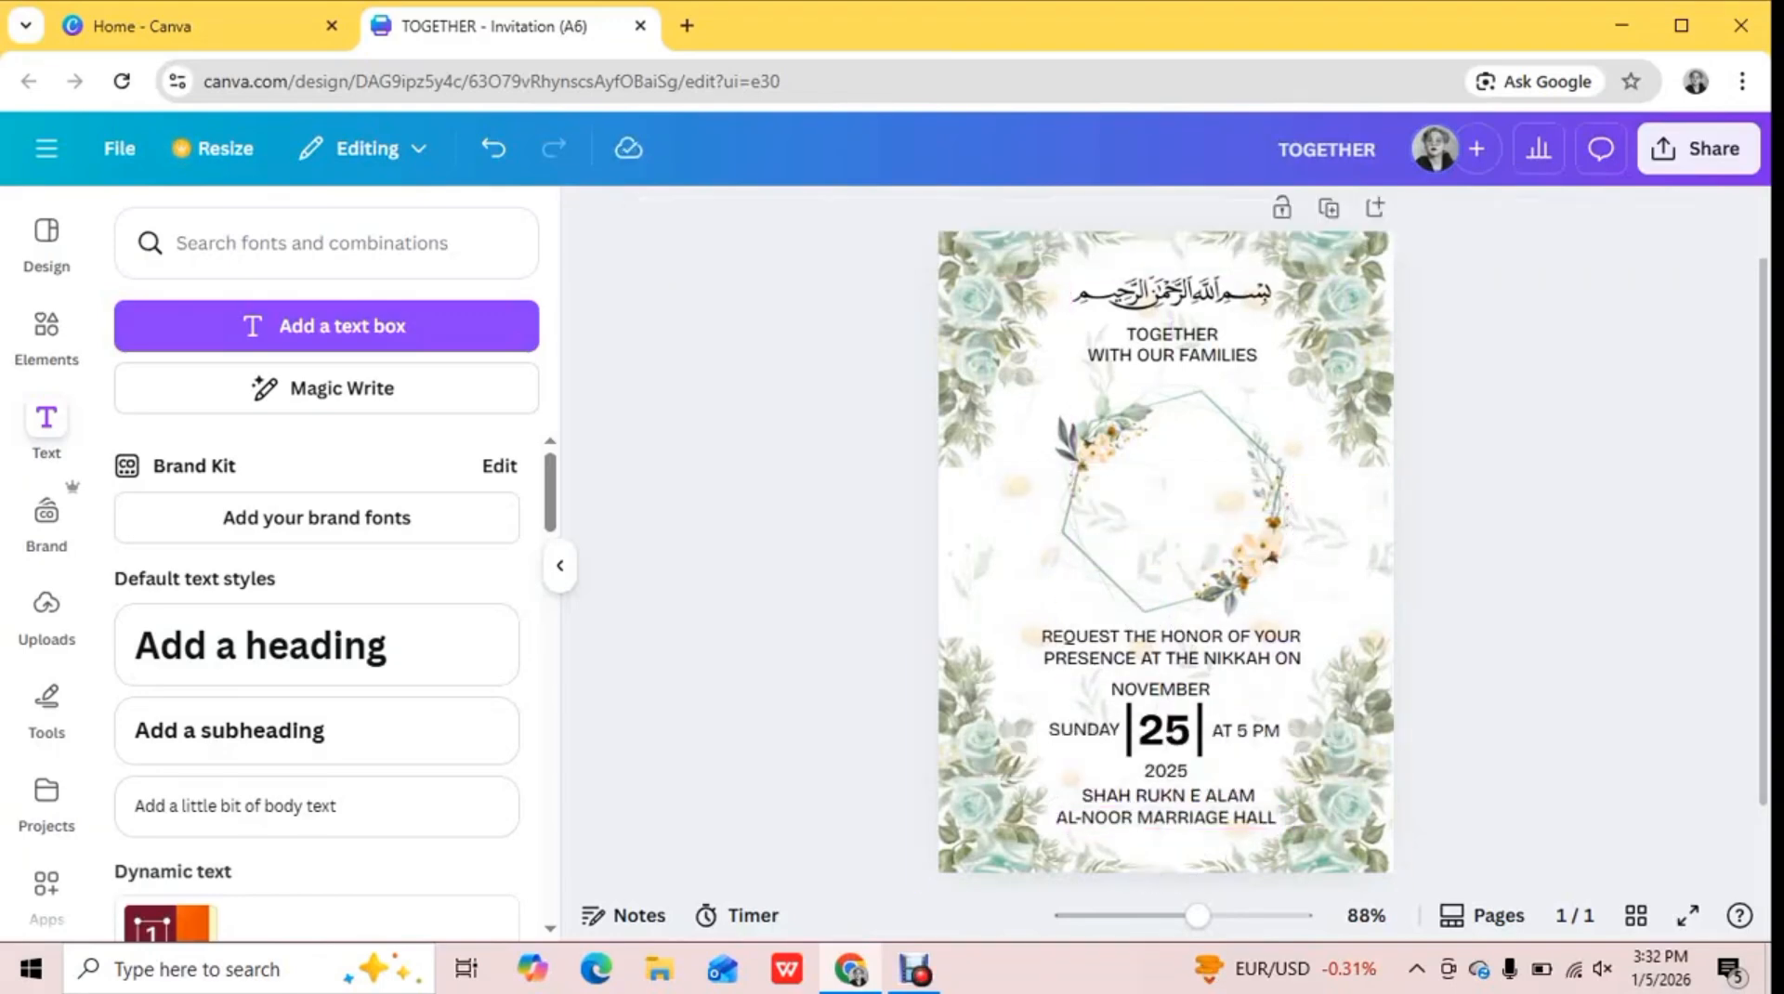
Add the bride's name in capitals as a new text inside the hexagonal frame and set its font to Alex Brush
click(327, 326)
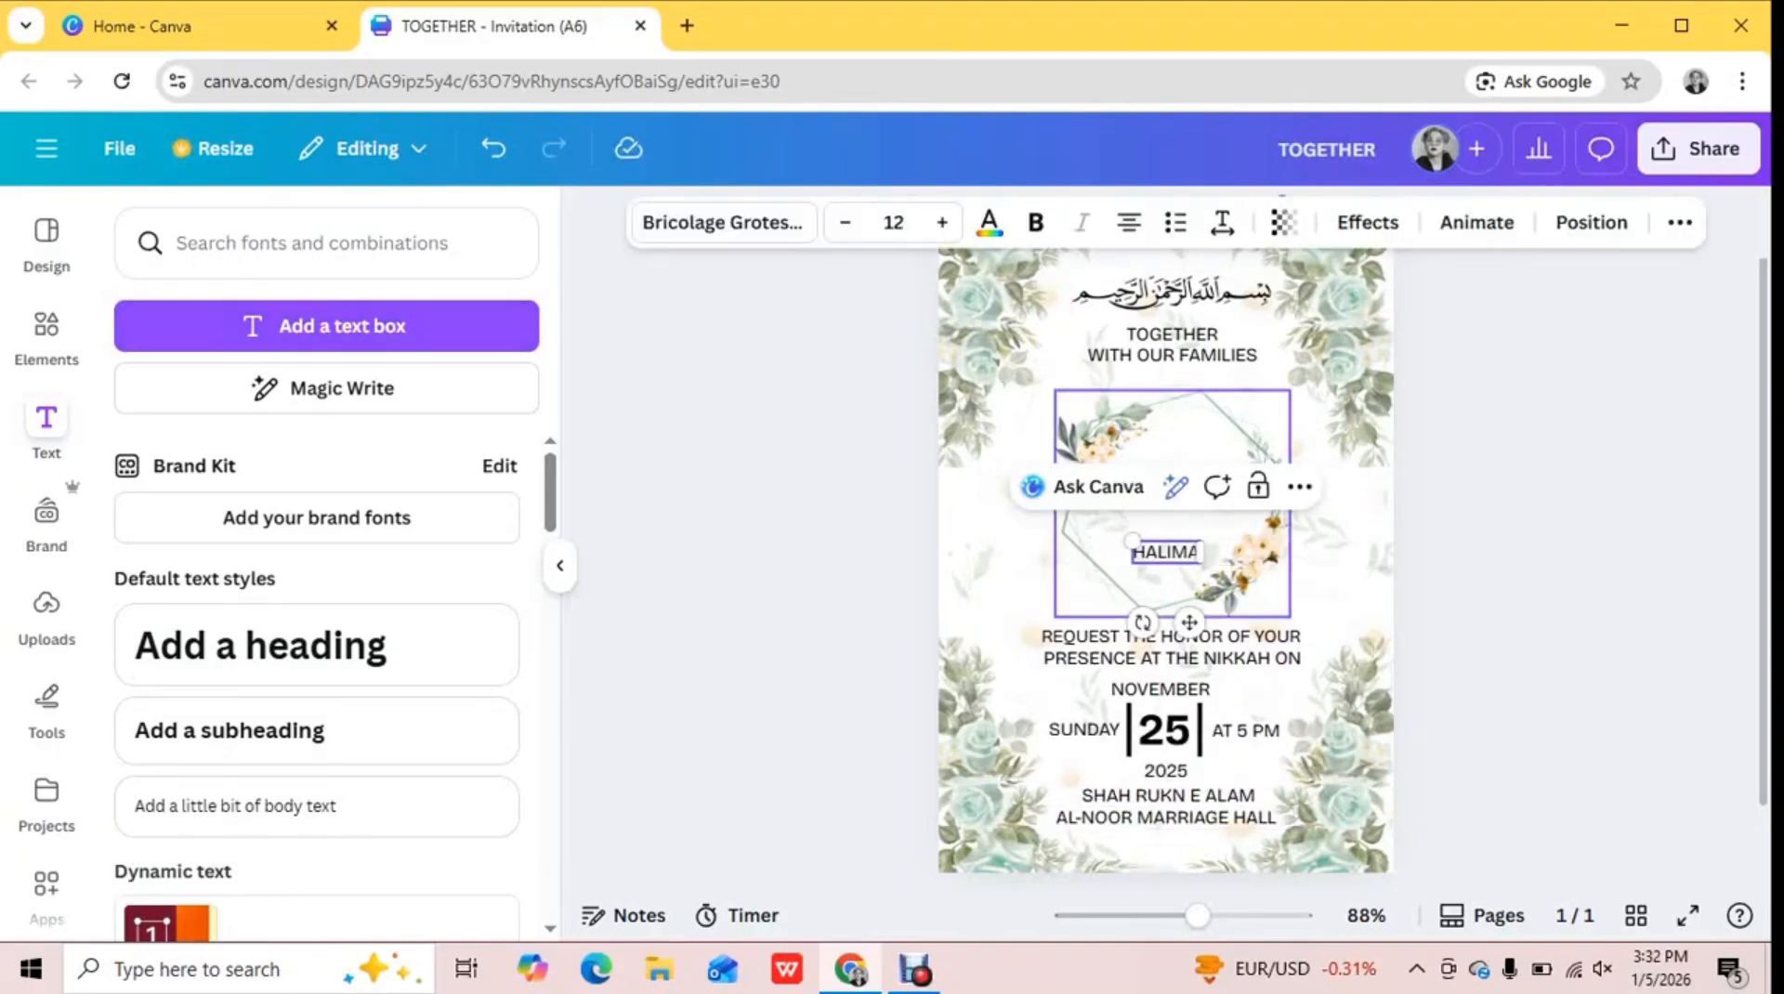
click(724, 223)
scroll(318, 595, down, 20)
click(210, 774)
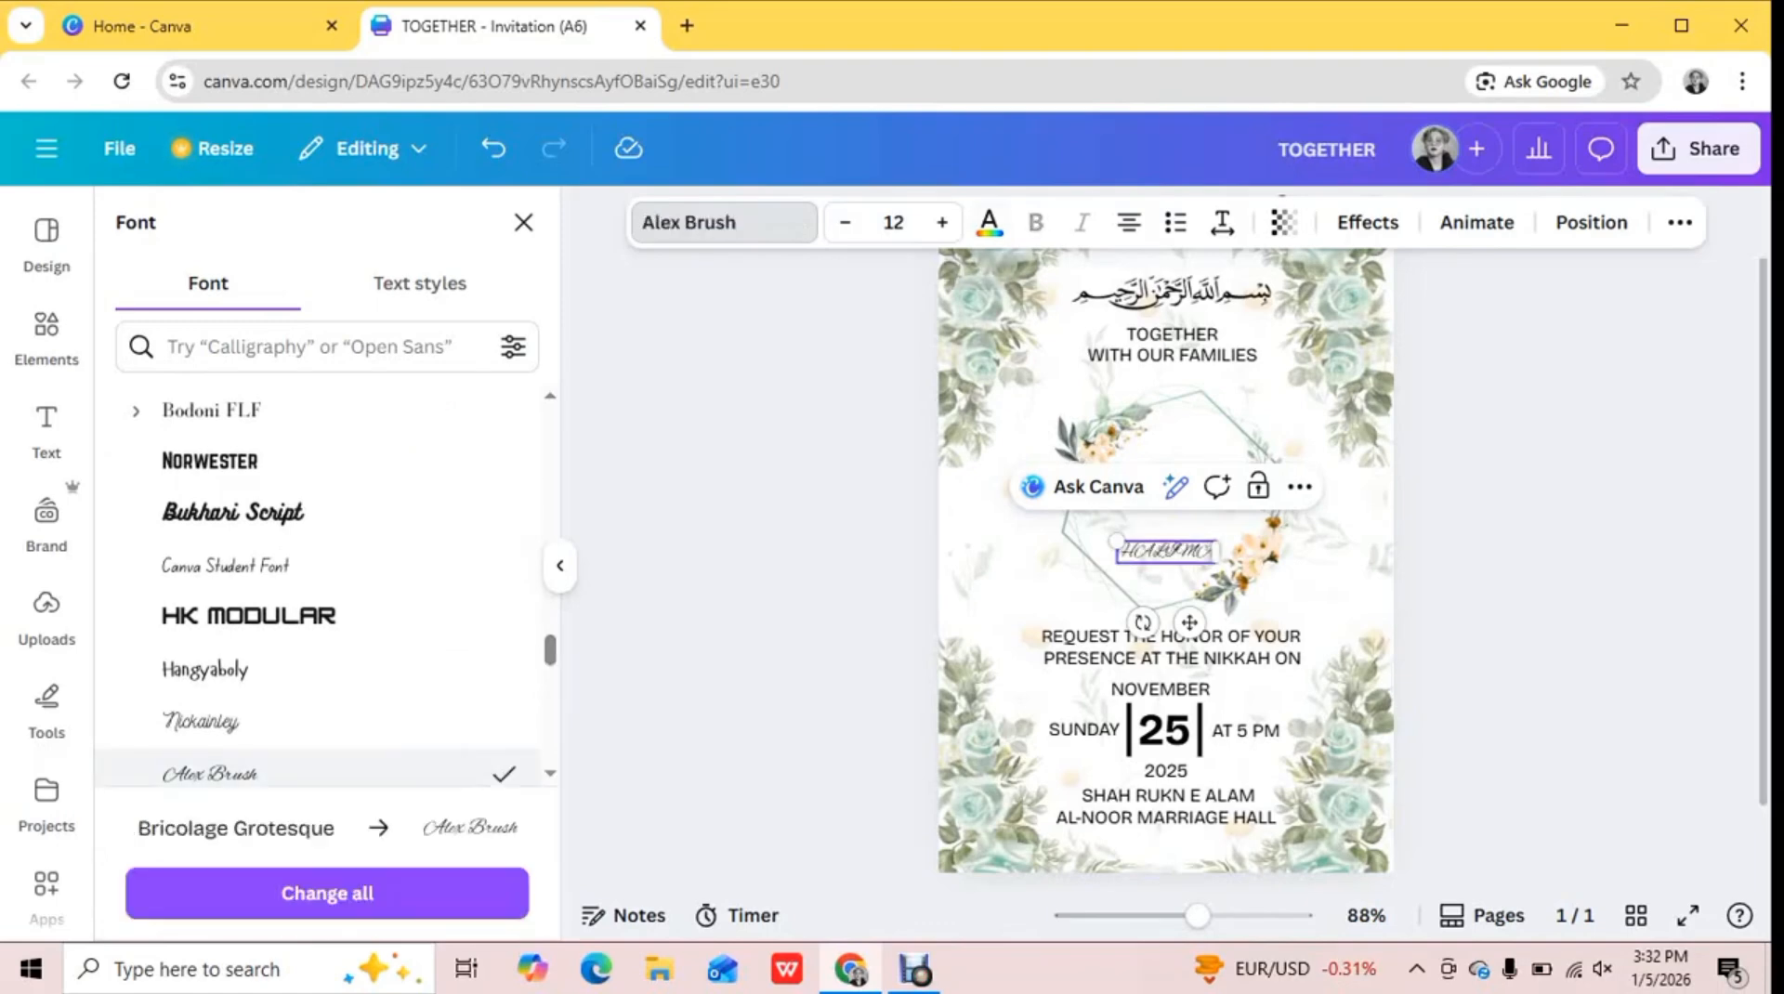
Try other decorative fonts on the bride's name, including Apricots and Caitlin
click(724, 223)
click(724, 223)
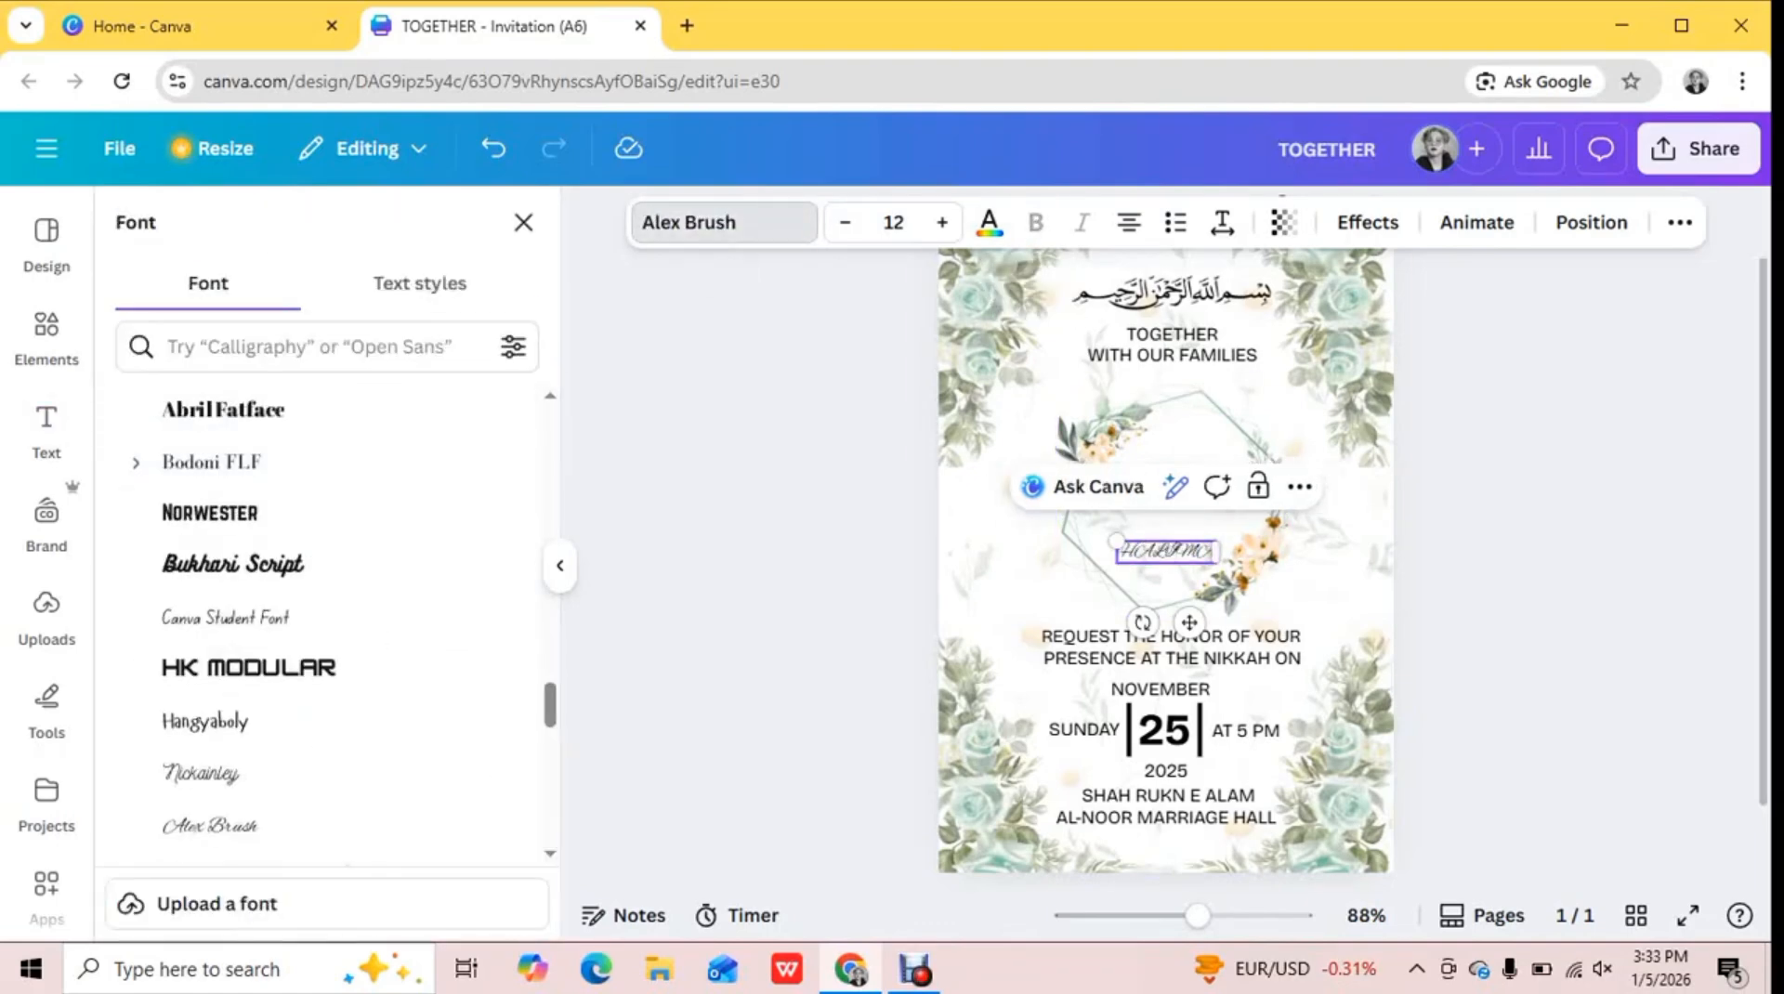
scroll(318, 614, down, 10)
scroll(318, 621, down, 4)
click(206, 621)
click(206, 674)
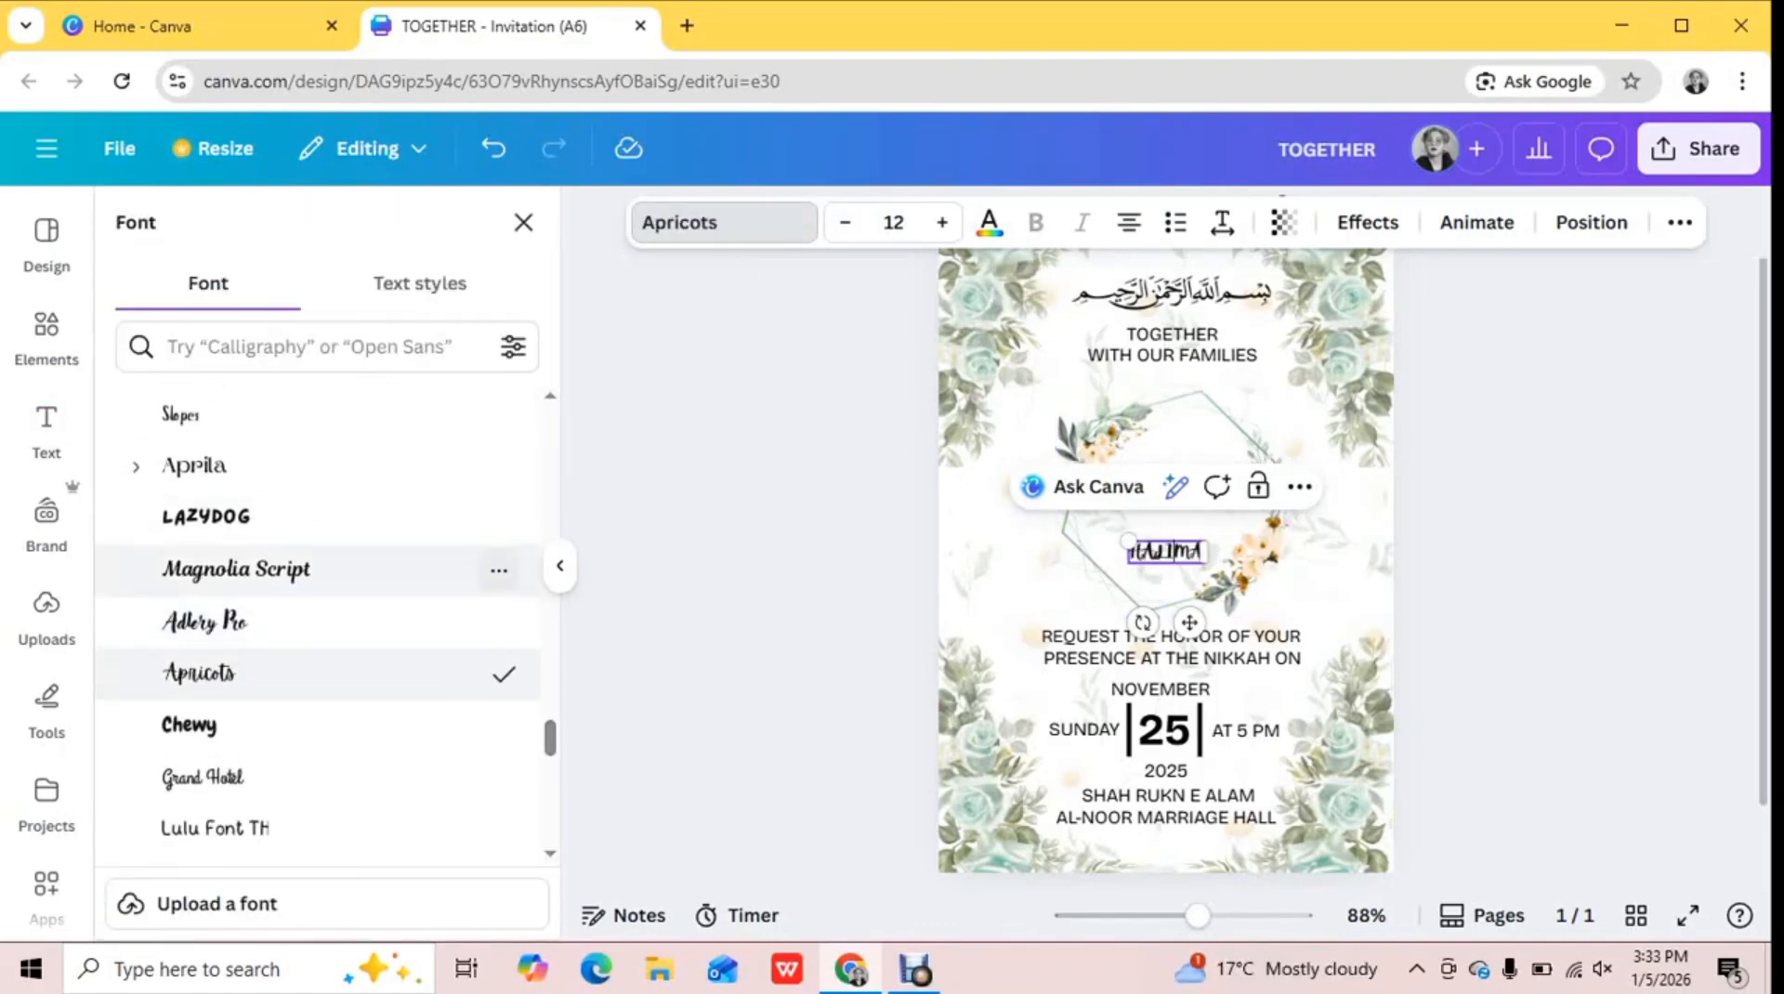
click(207, 621)
scroll(318, 620, down, 6)
click(206, 496)
scroll(207, 651, down, 7)
click(206, 511)
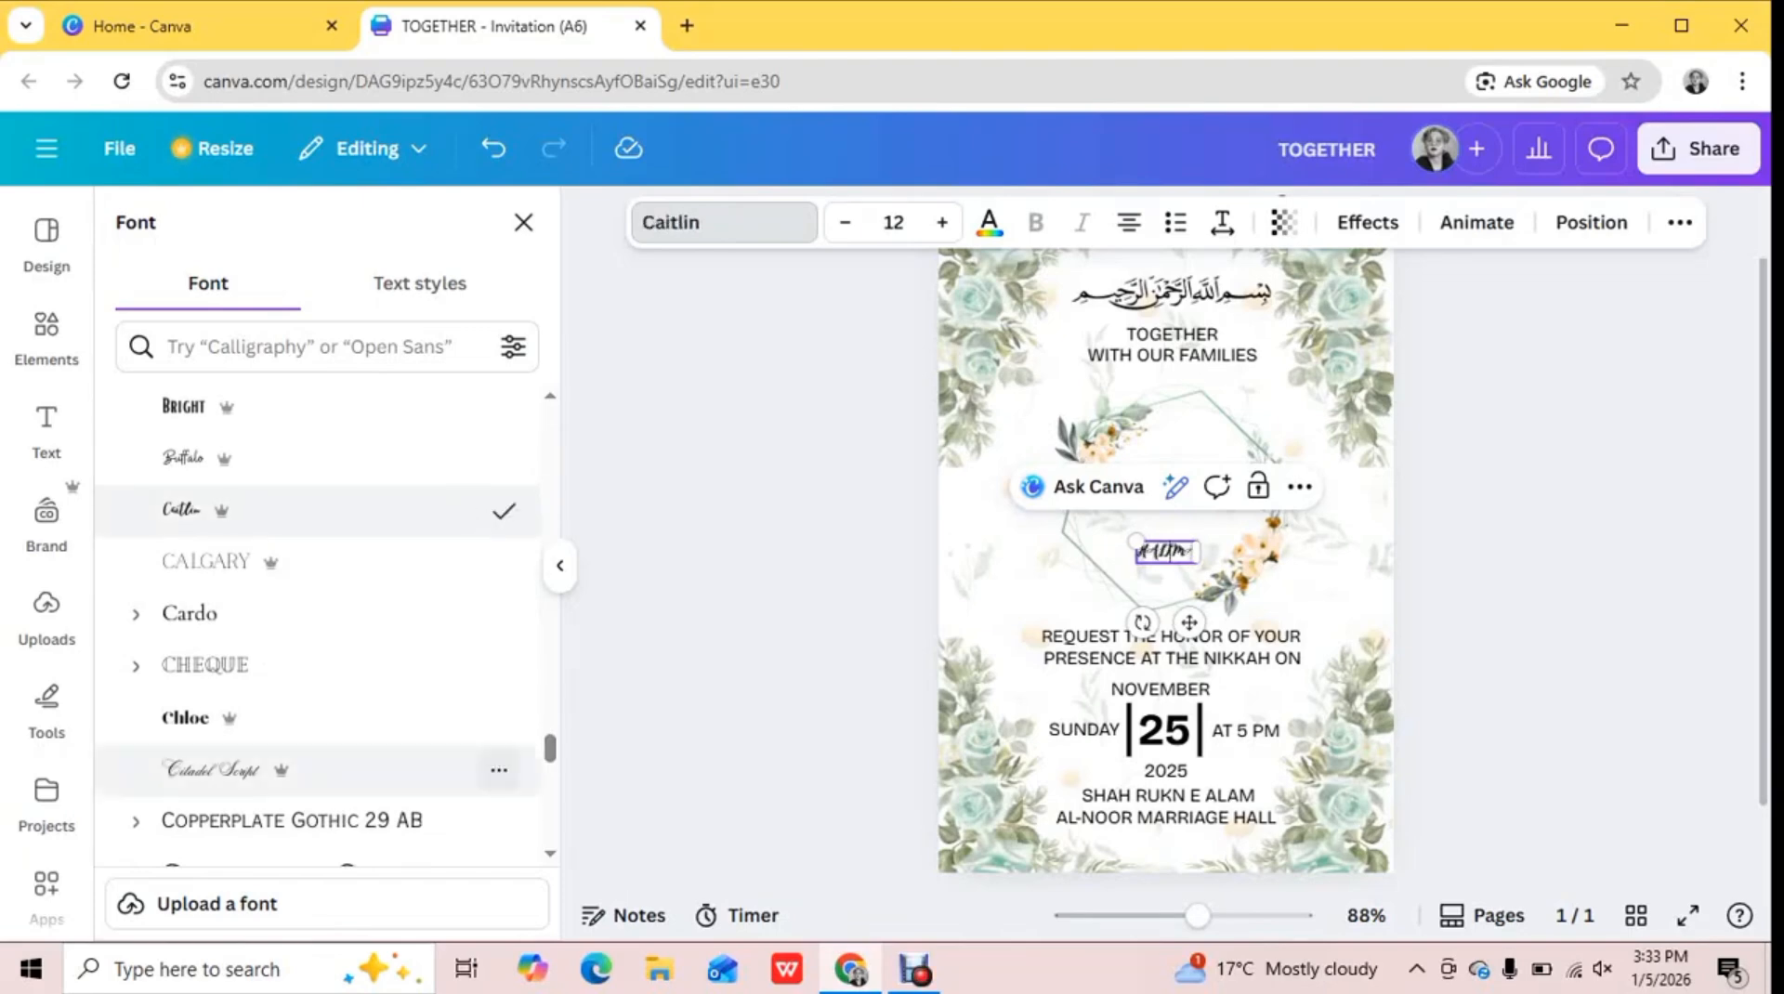
Try the Sensa Brush and Aloja fonts on the bride's name and browse further fonts
scroll(206, 773, down, 10)
scroll(207, 628, down, 10)
click(206, 629)
scroll(206, 628, down, 8)
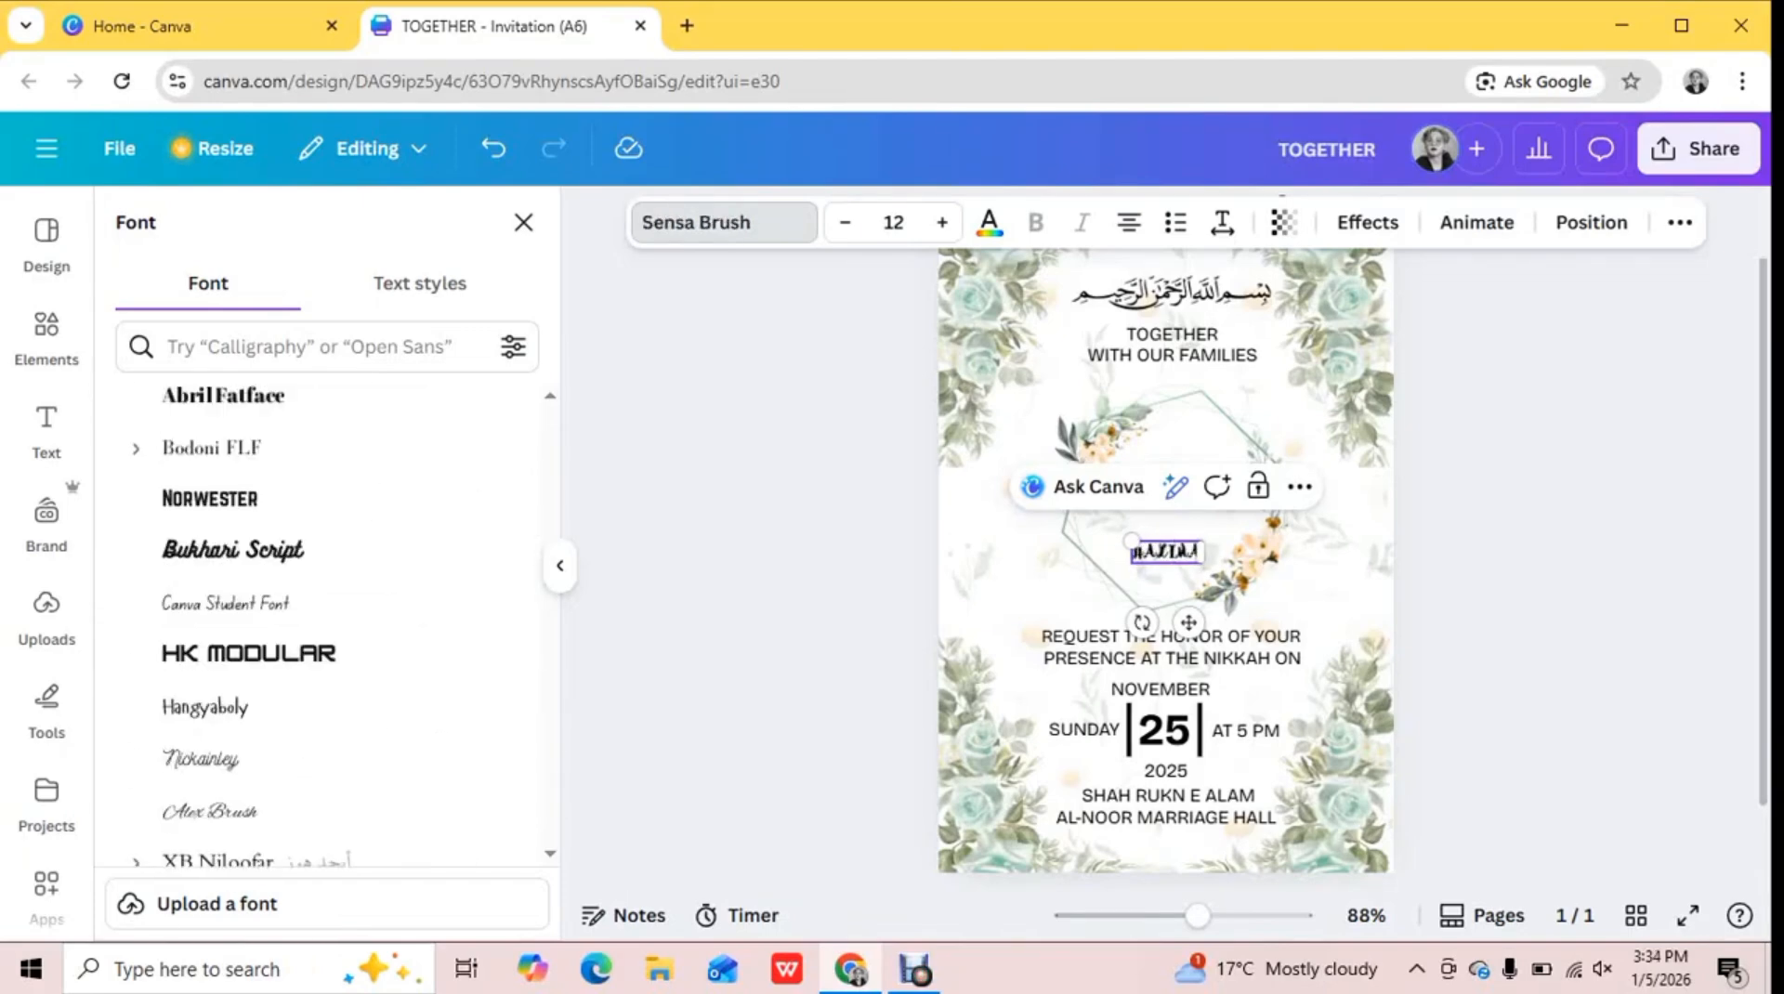
scroll(206, 674, down, 5)
click(206, 674)
scroll(207, 674, down, 15)
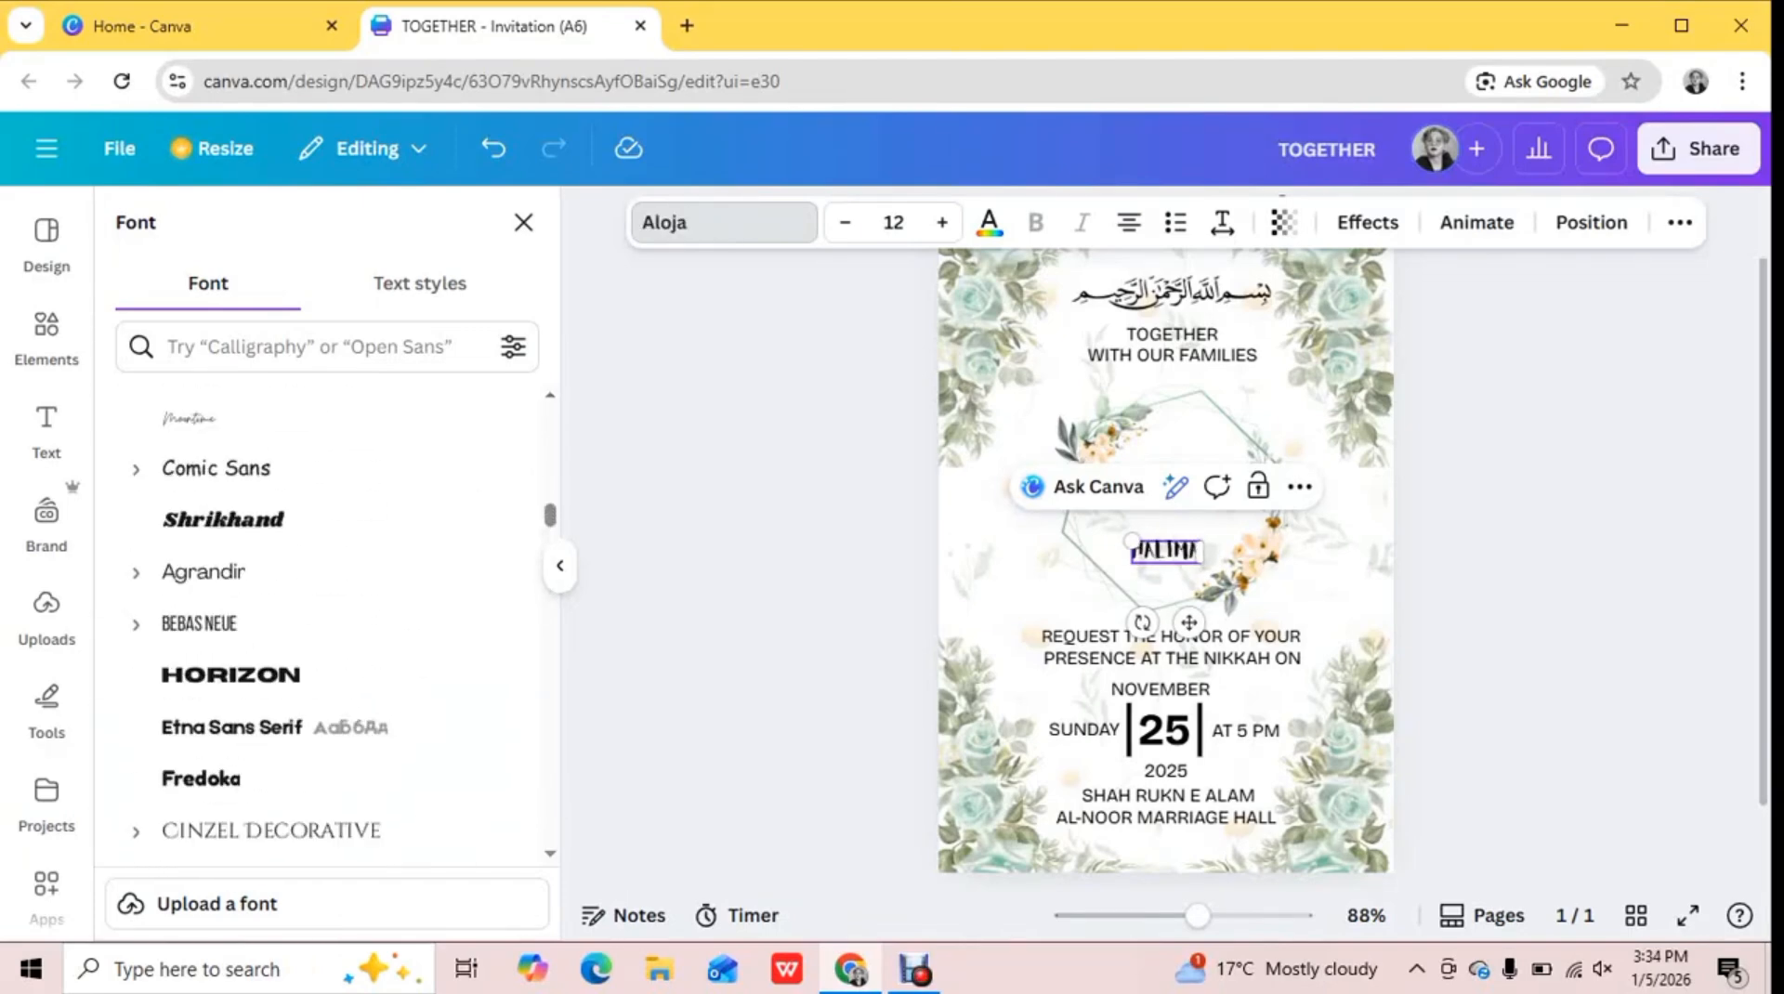
scroll(206, 557, down, 10)
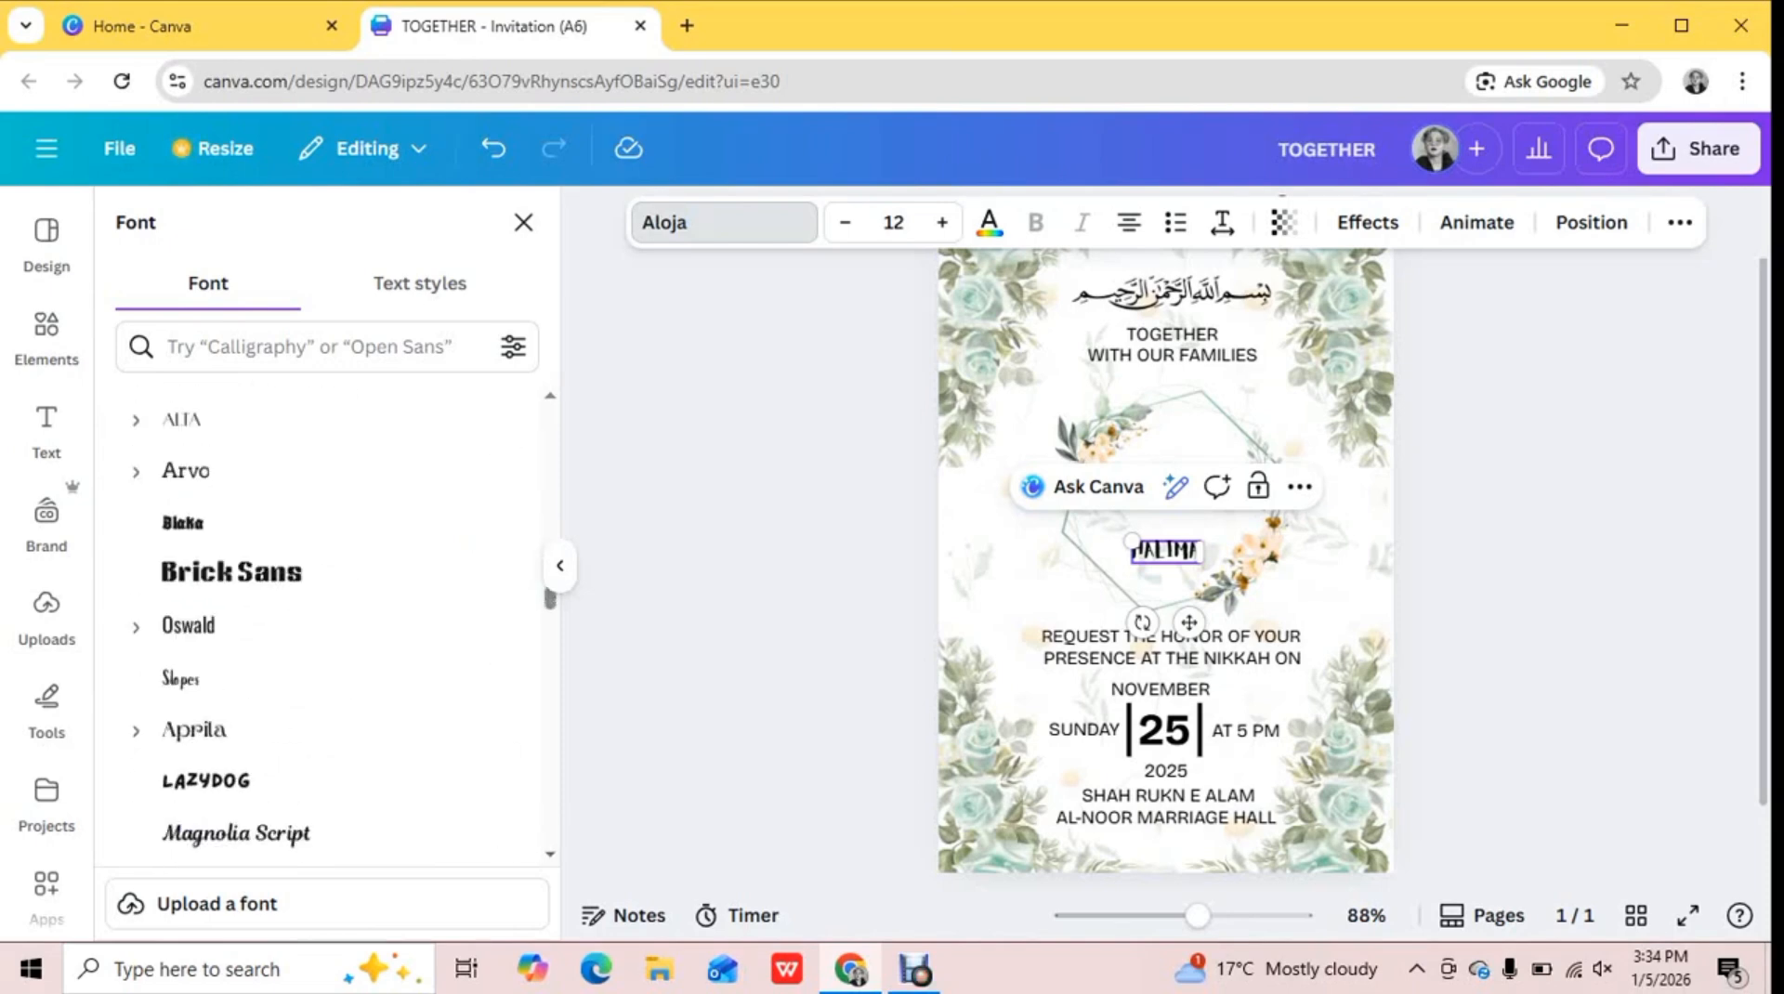
Set the bride's name in Adlery Pro, enlarge it to size 21.8, and place it in the upper part of the hexagon
click(206, 558)
drag(1132, 540, 1179, 470)
click(864, 529)
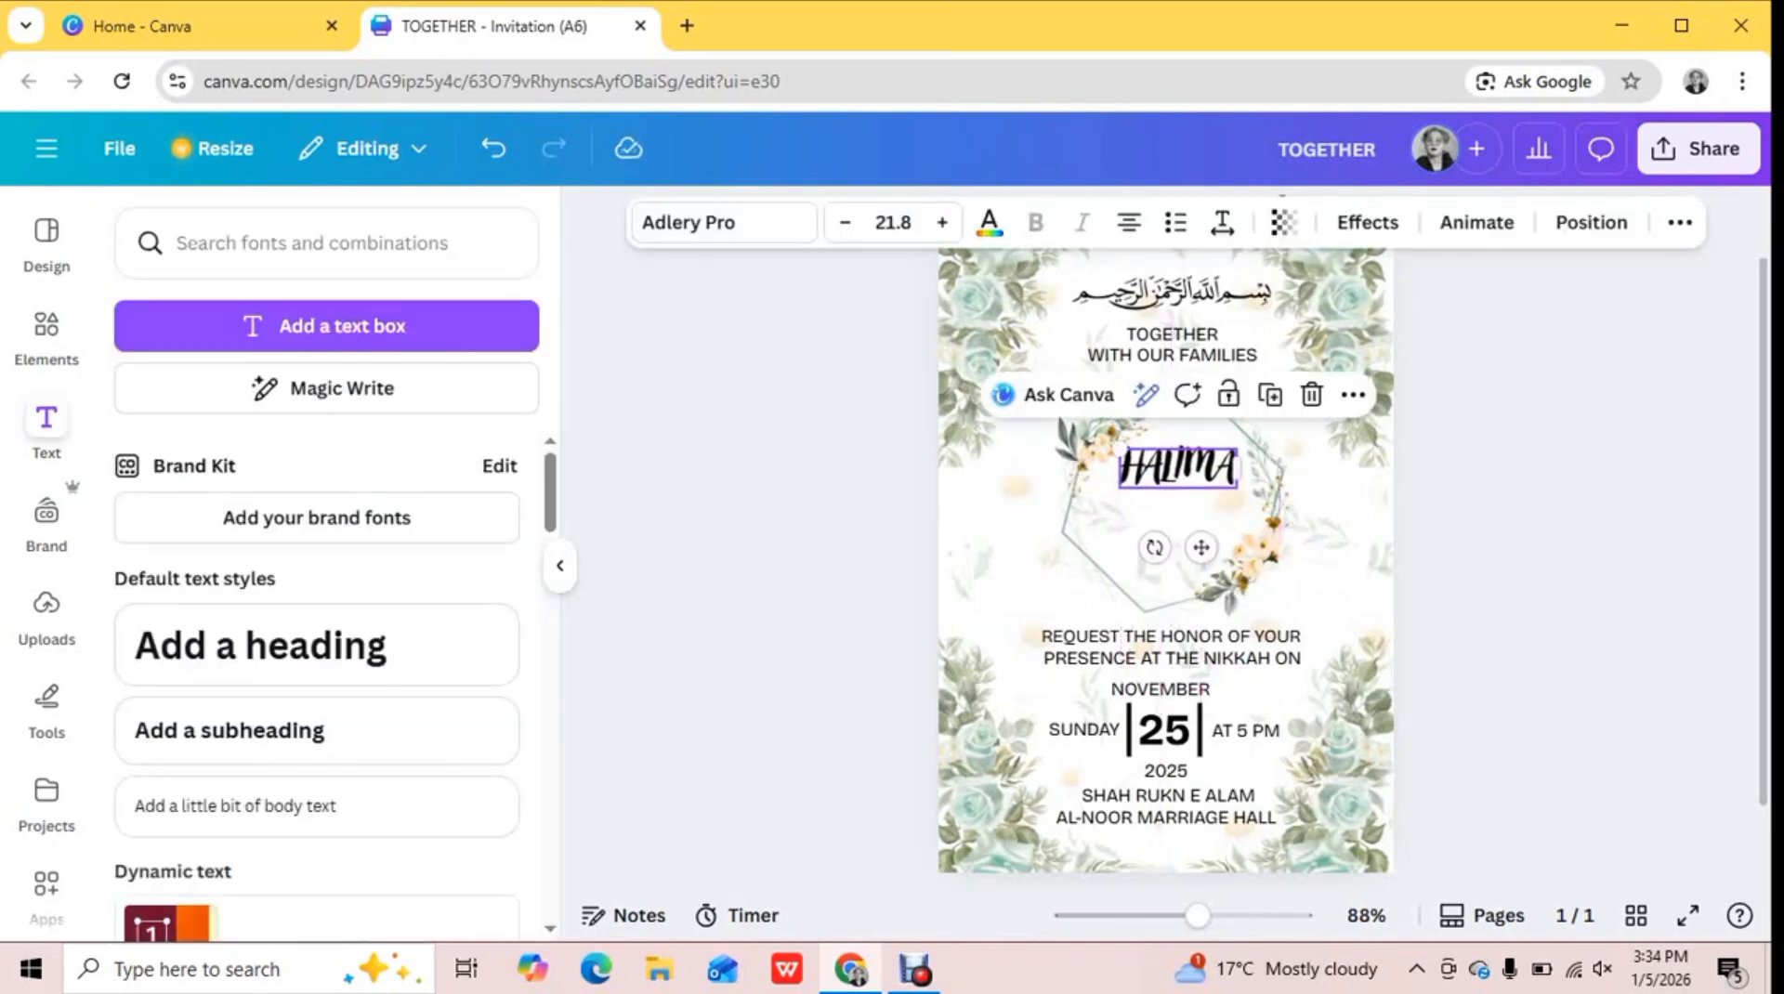
click(836, 502)
Add the groom's name in Adlery Pro, enlarge it to size 22.3, and place it below the bride's name in the hexagon
click(326, 327)
text(YOUSAF)
click(723, 223)
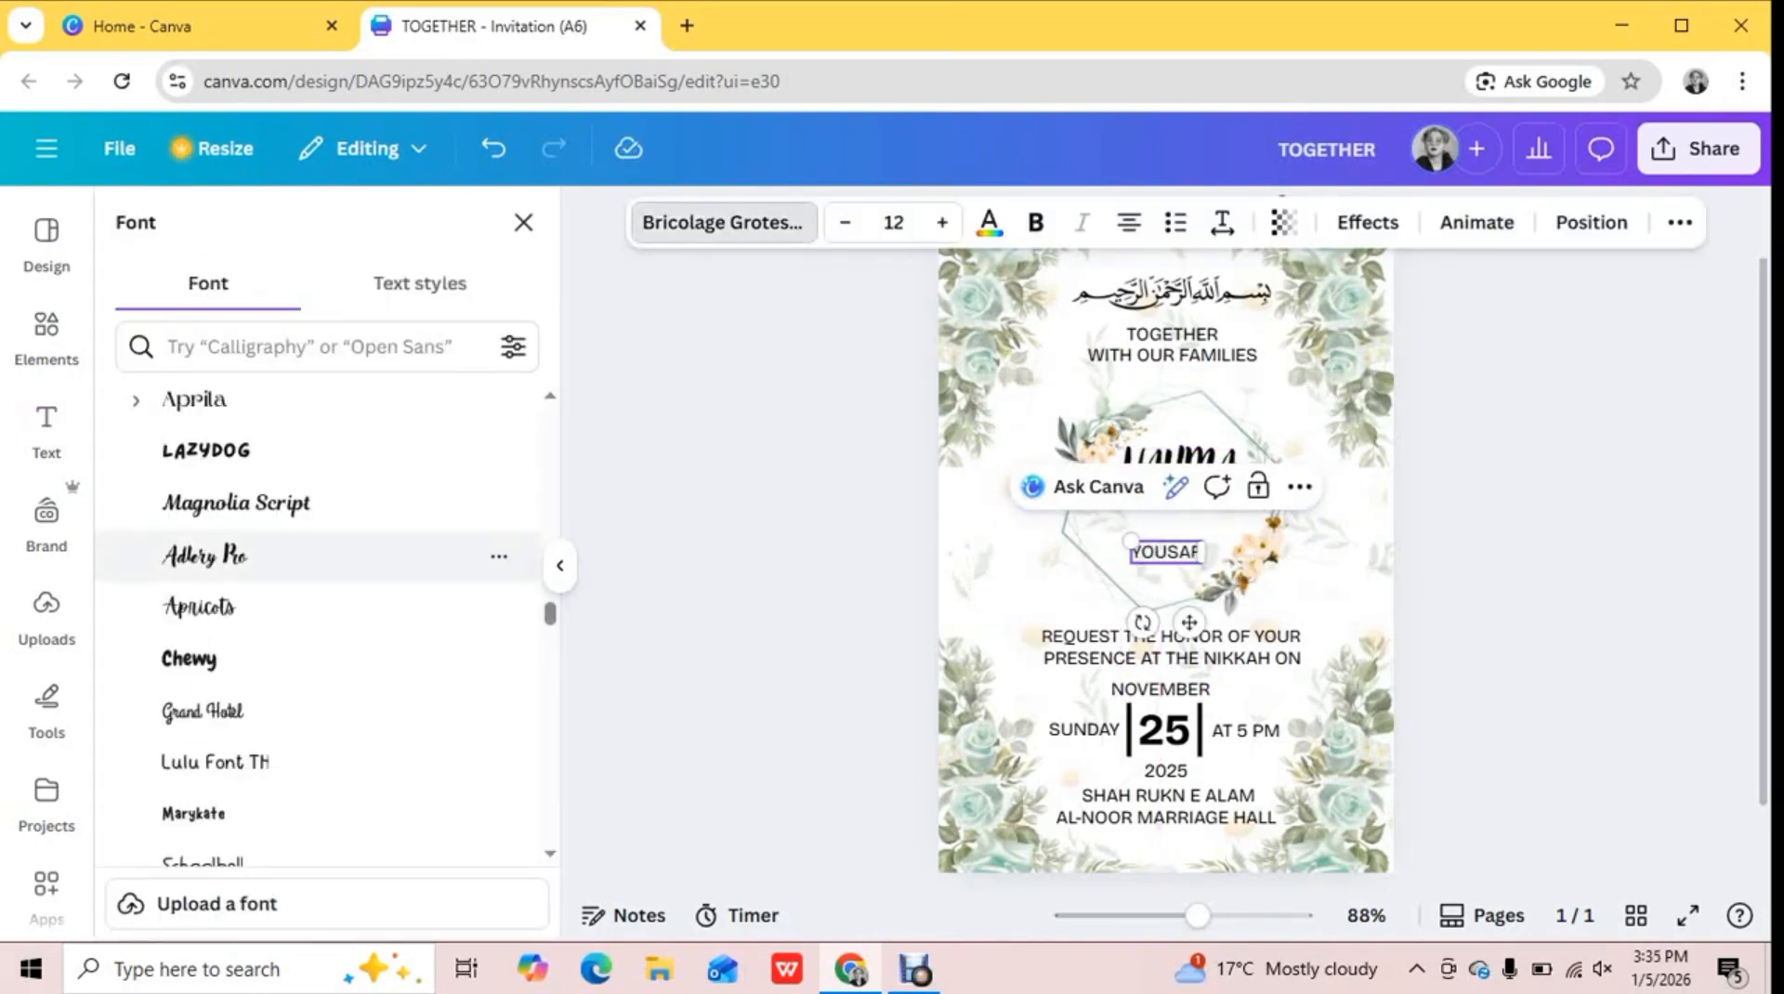
click(206, 558)
mouse_move(1135, 541)
mouse_down()
mouse_move(1080, 520)
mouse_move(1162, 542)
mouse_up()
click(837, 520)
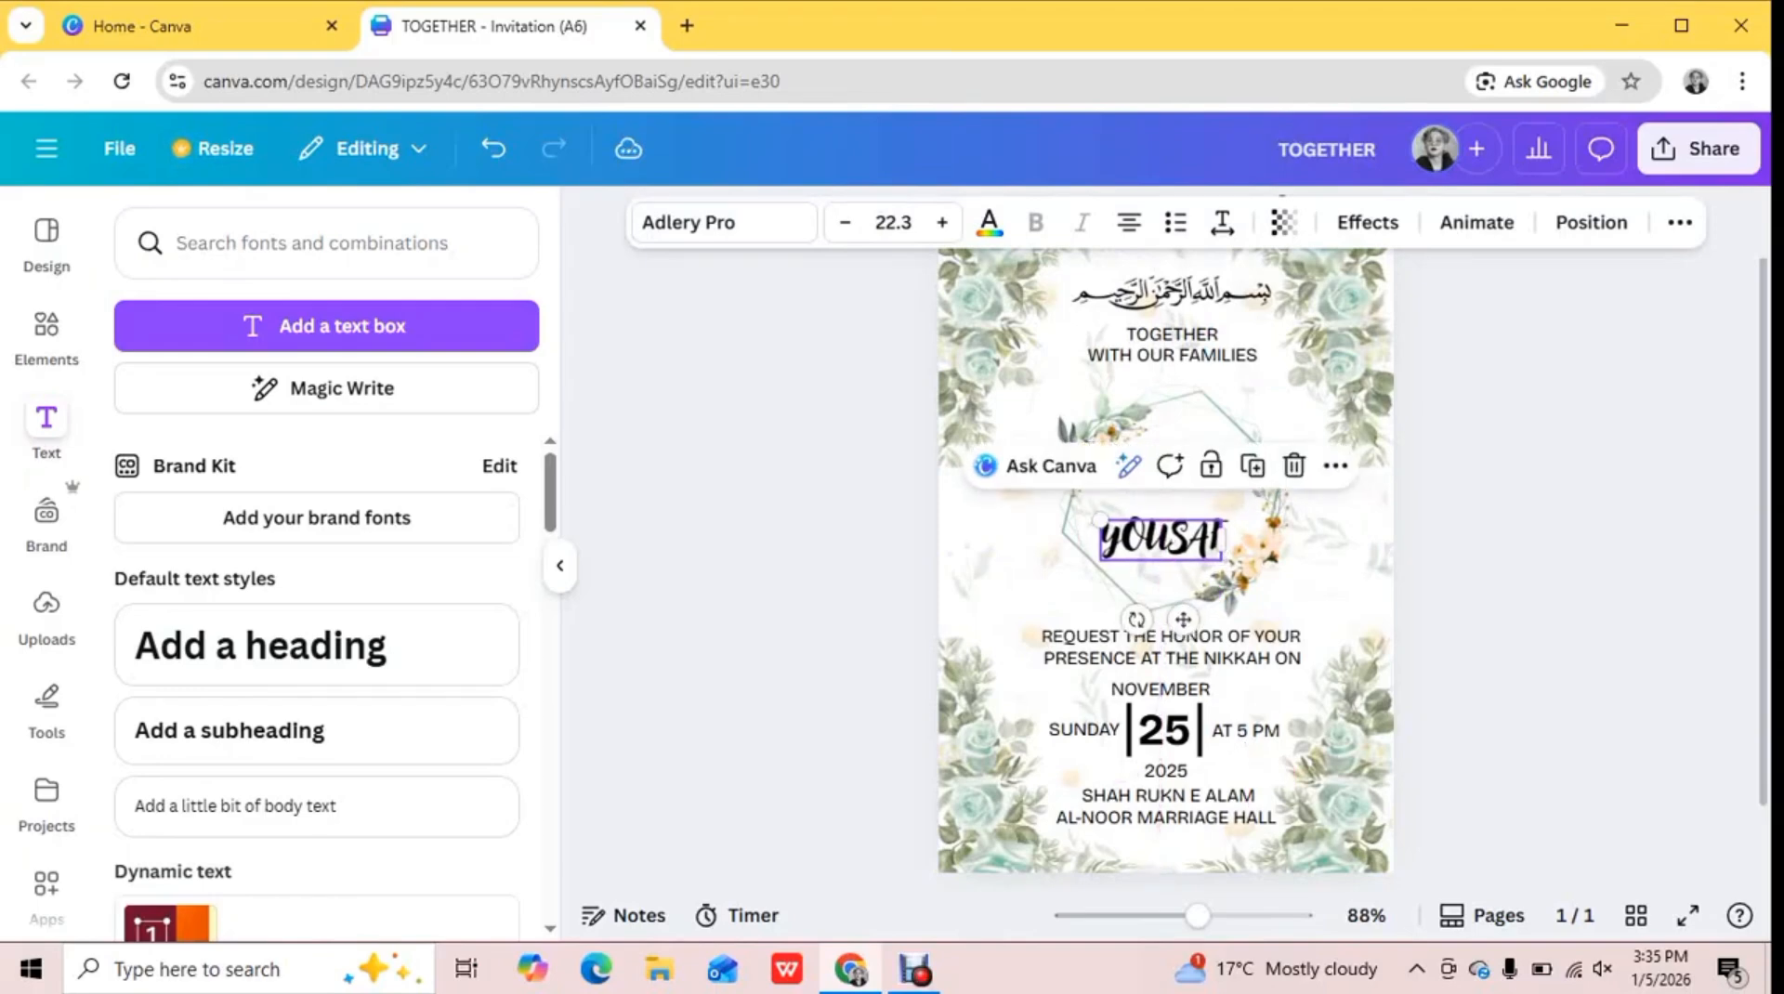
Discard the spare placeholder text box over the groom's name and search the design elements for "AND"
click(326, 326)
click(47, 335)
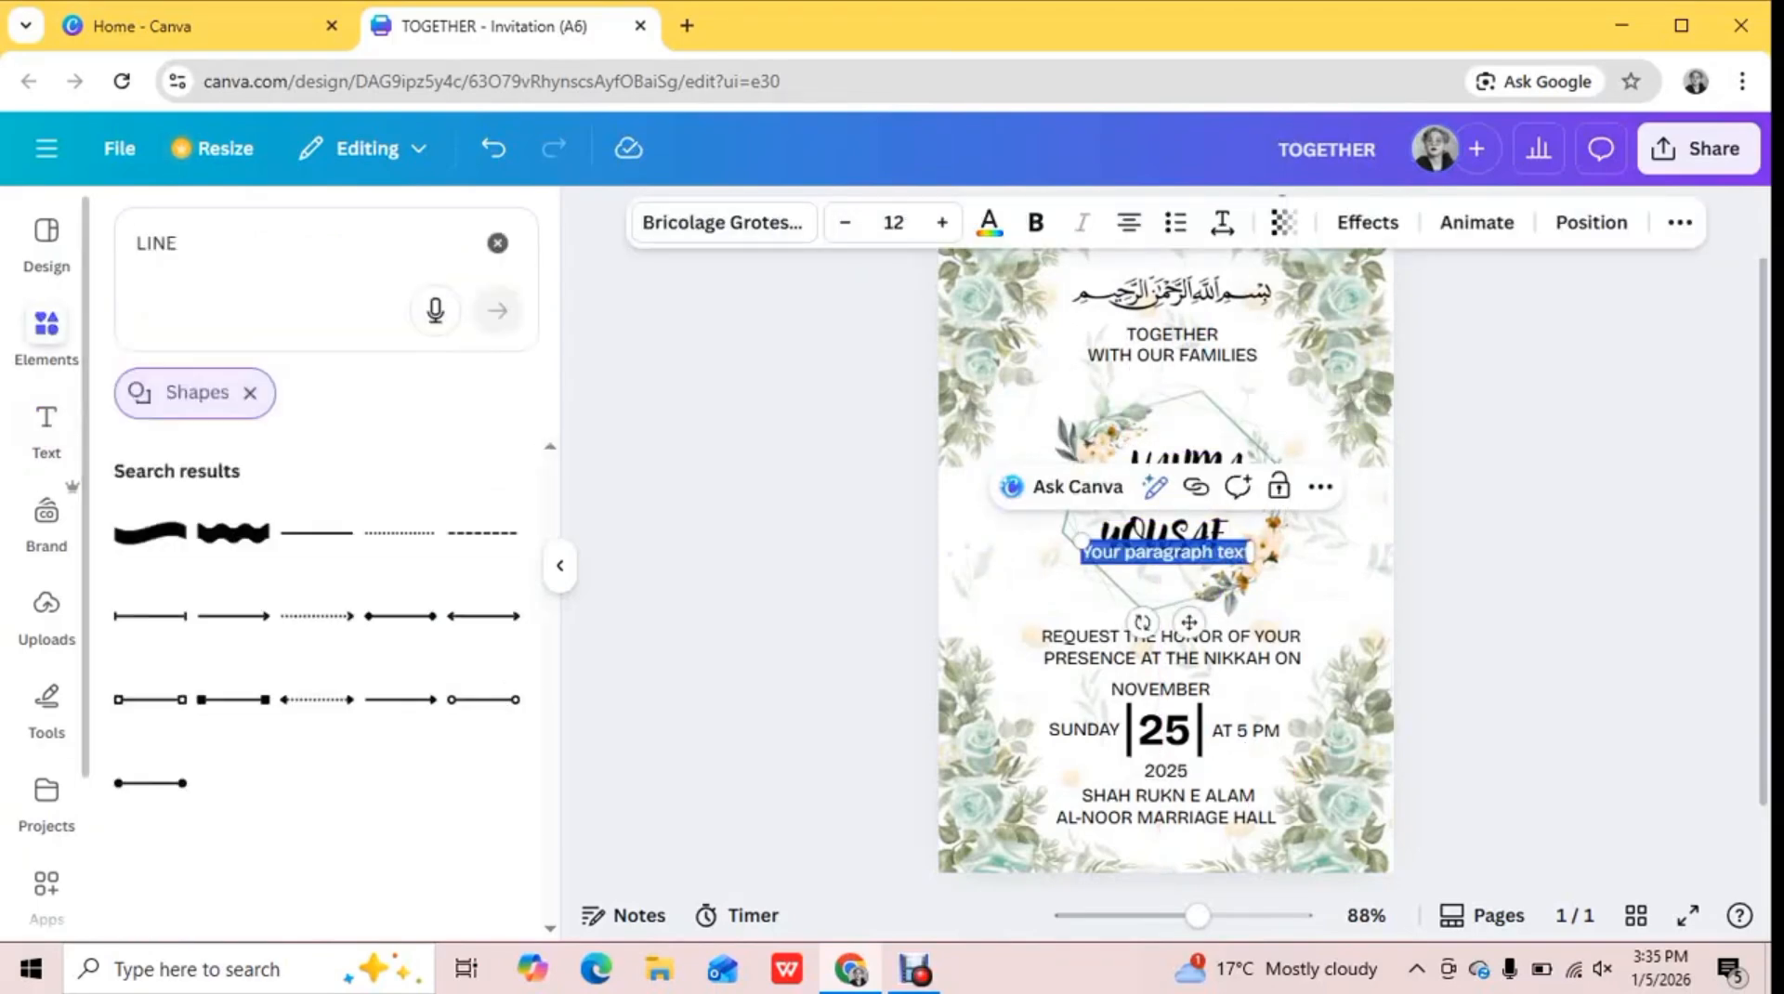
click(498, 242)
click(297, 243)
click(1167, 552)
key(Delete)
click(1164, 539)
click(836, 521)
click(298, 244)
text(AND)
key(Return)
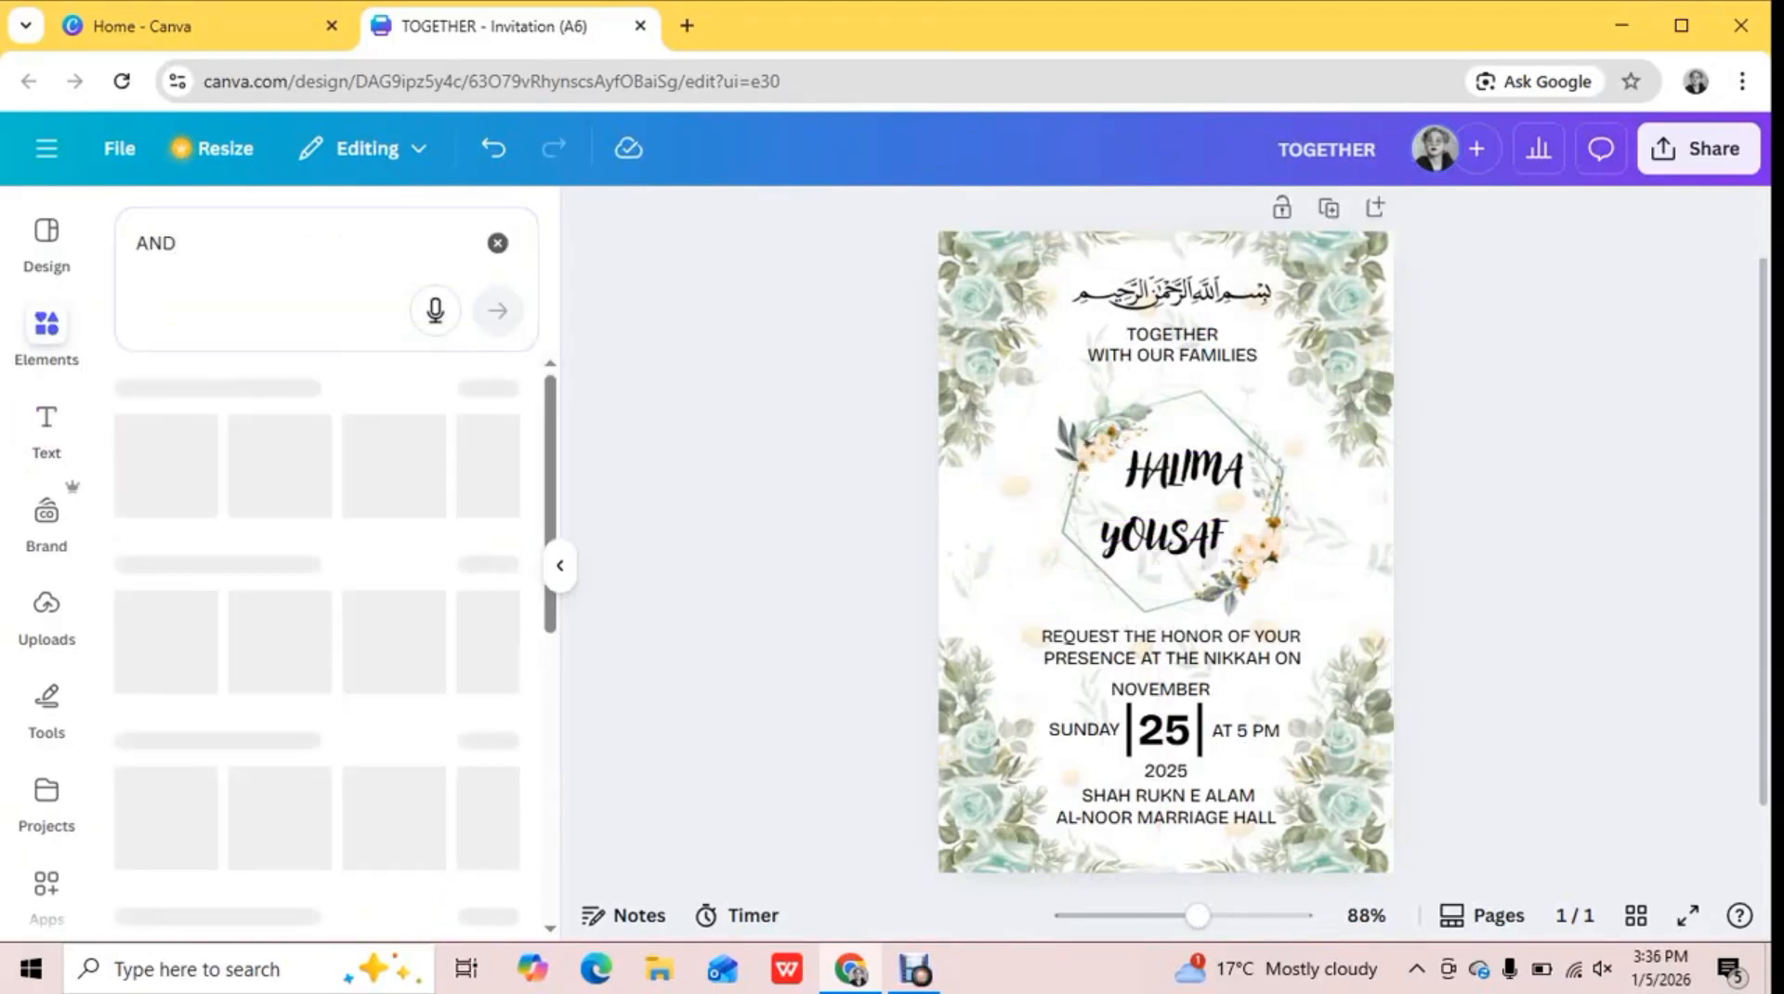
Insert the black ampersand graphic, shrink it to fit between the two names, and nudge the bride's name up slightly
click(160, 621)
drag(1094, 468, 1199, 500)
drag(1184, 469, 1184, 461)
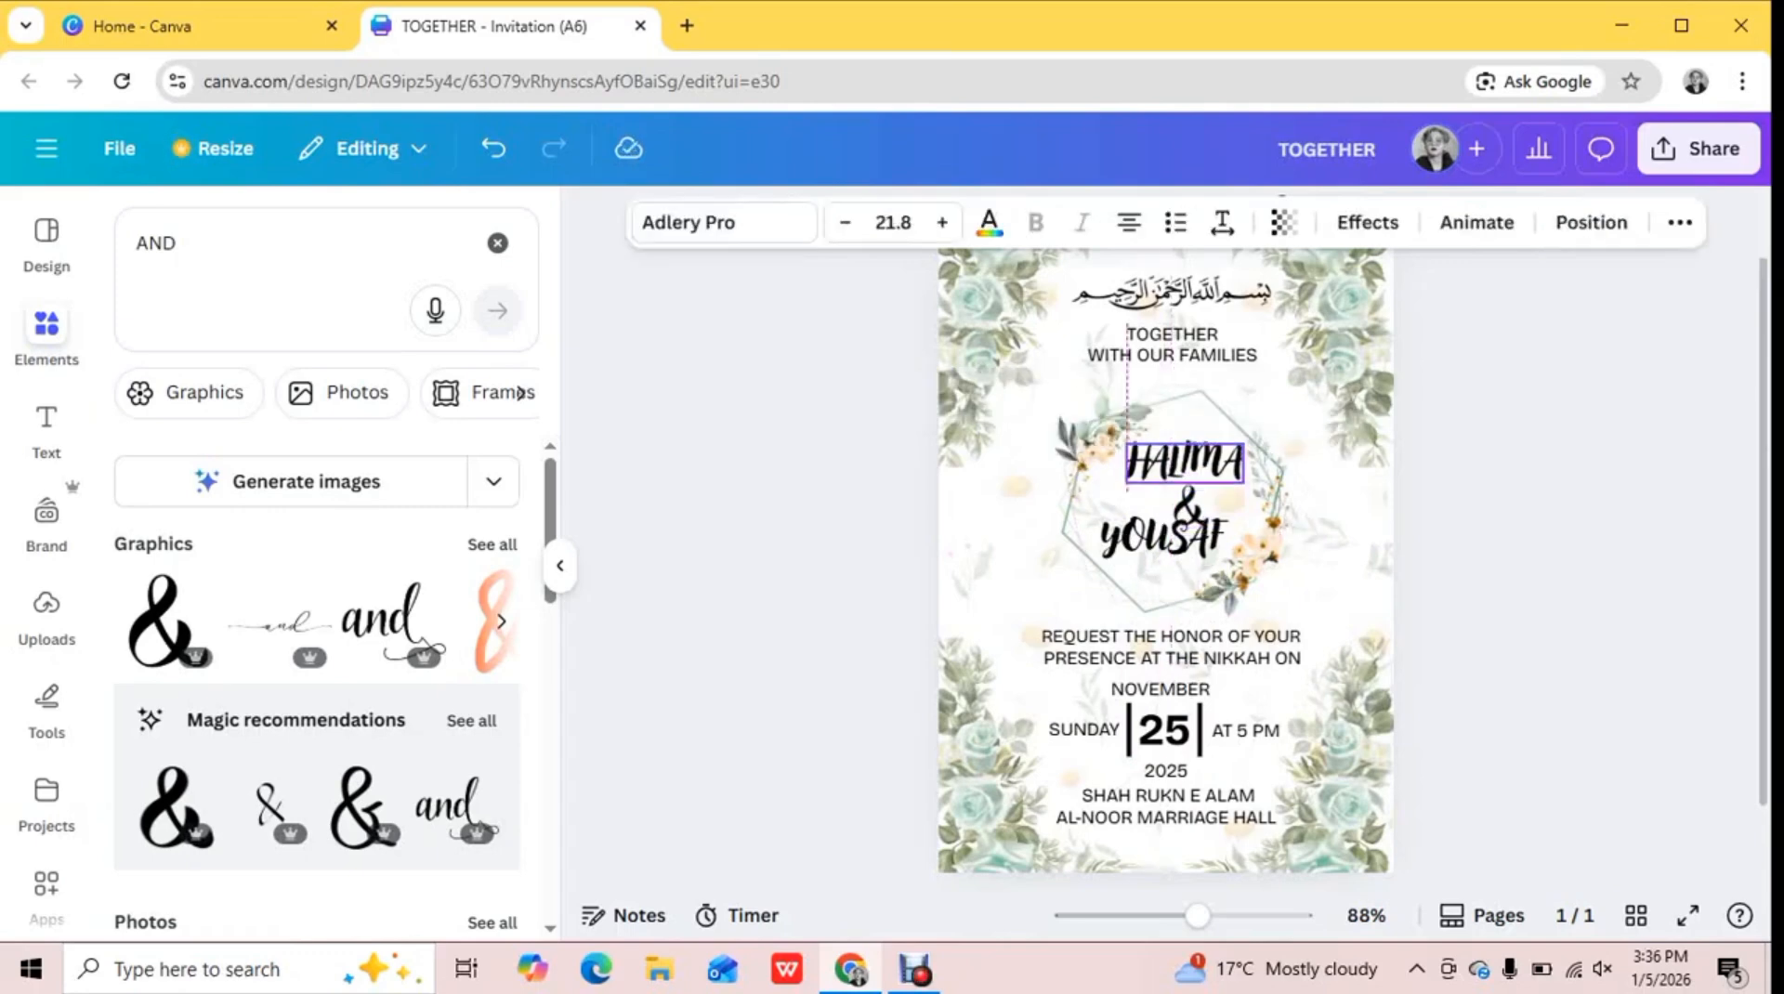
click(1199, 500)
drag(1217, 522, 1177, 502)
click(836, 520)
click(1177, 496)
click(836, 521)
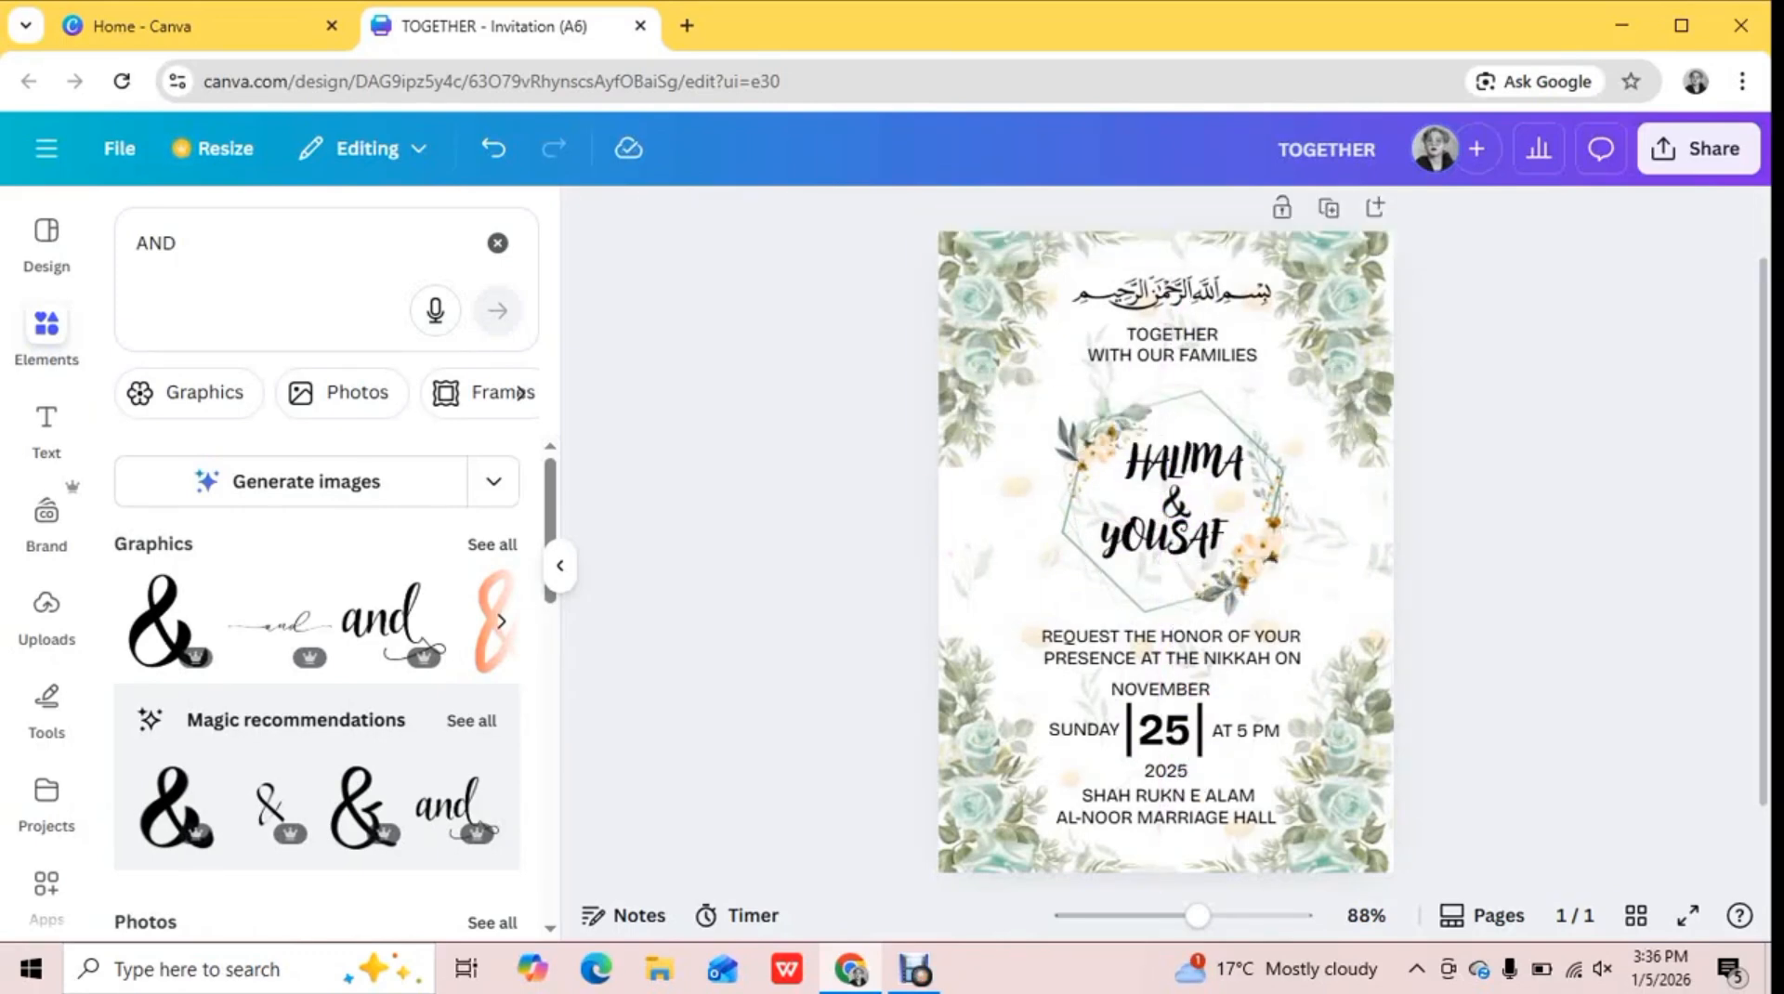
Download the finished invitation as a PNG at size 1 and present it full screen
click(559, 565)
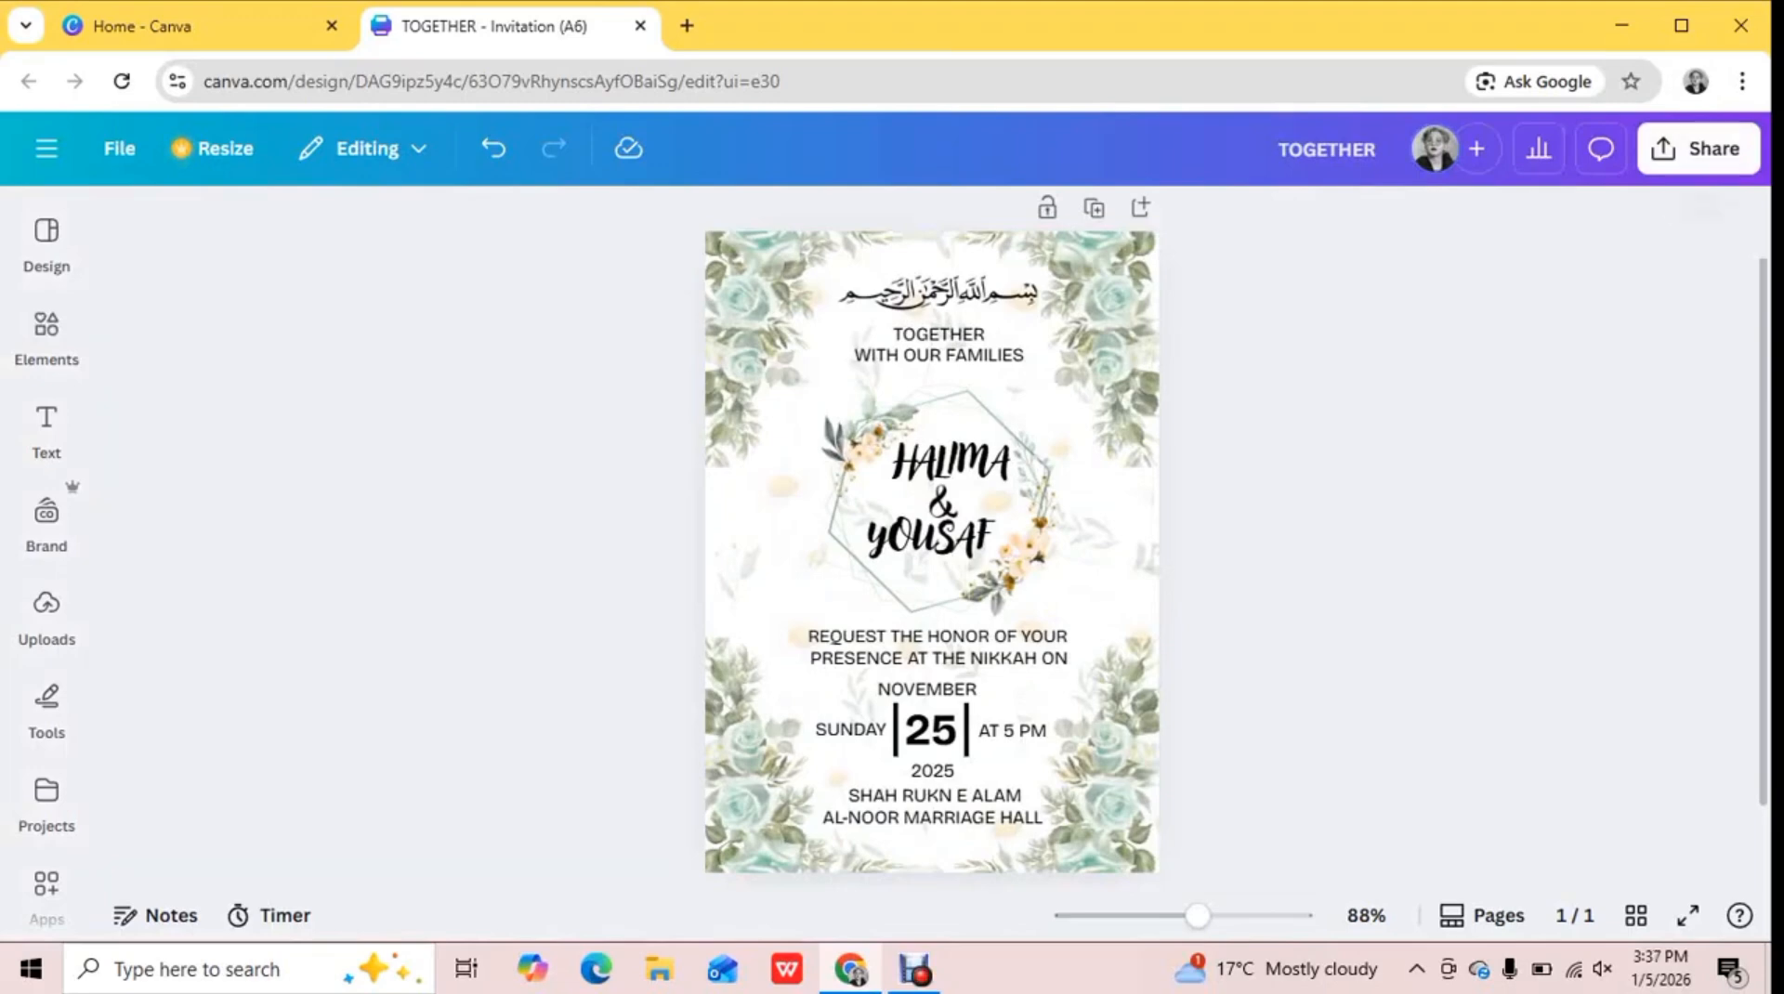
click(1699, 149)
click(1295, 684)
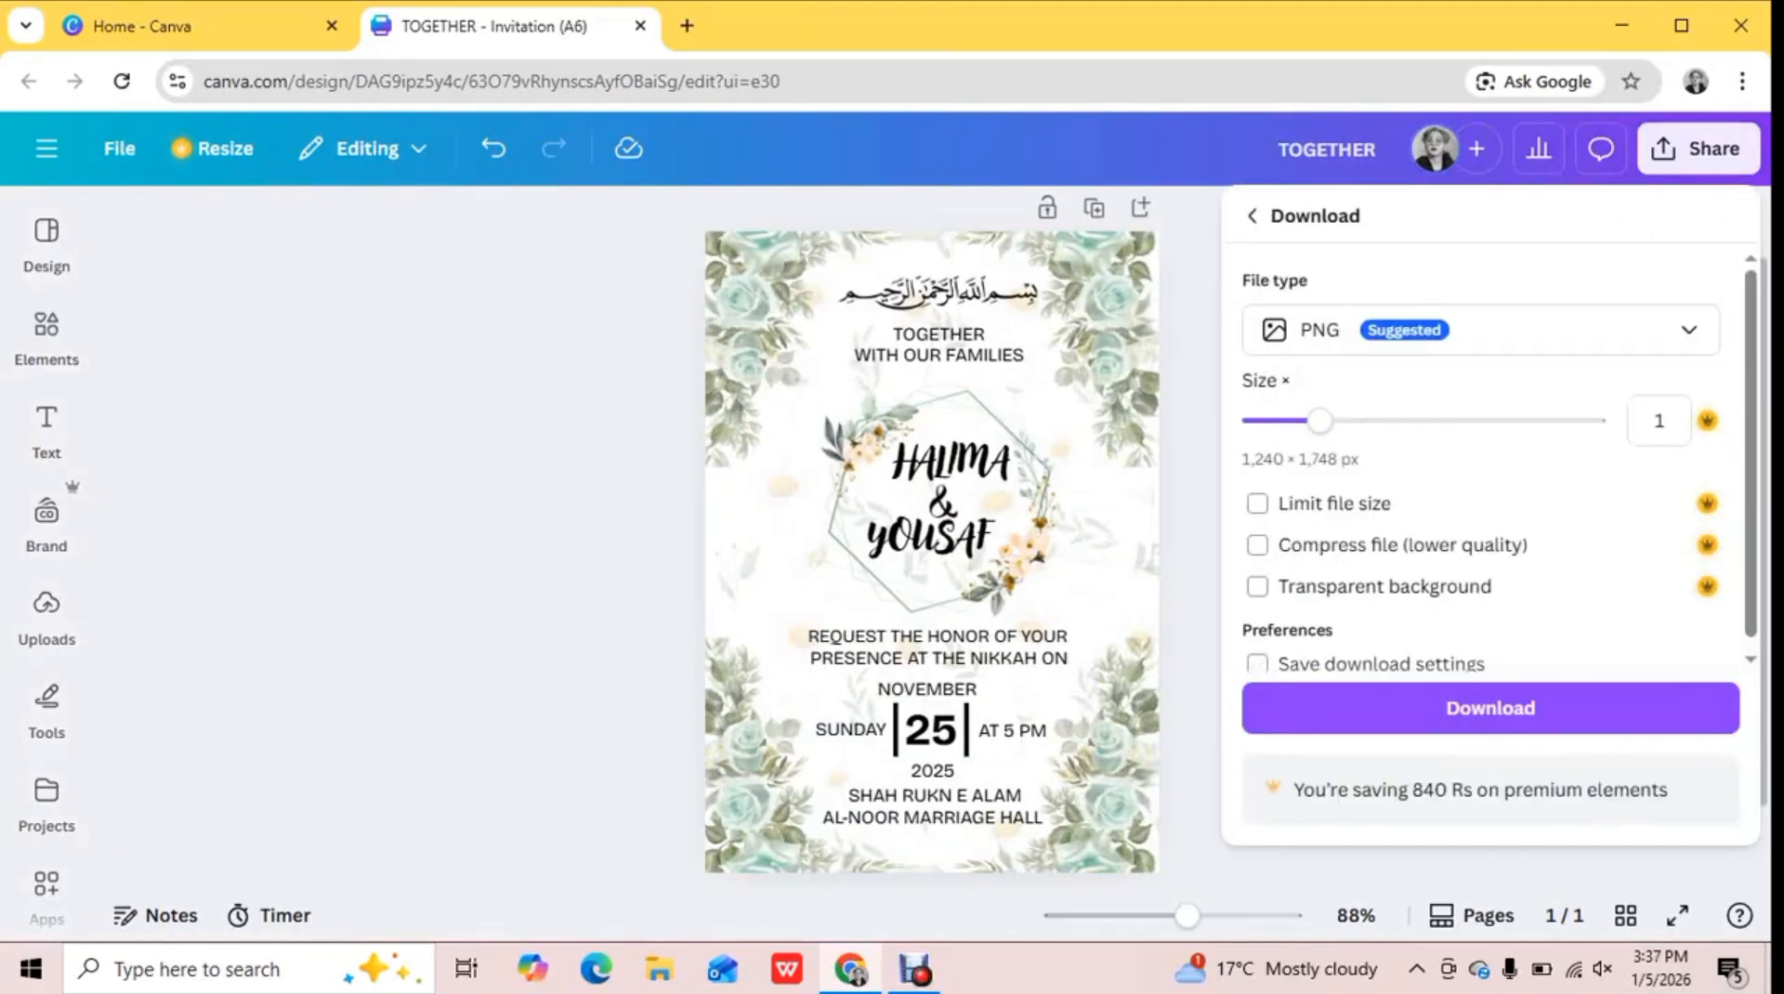
click(1490, 708)
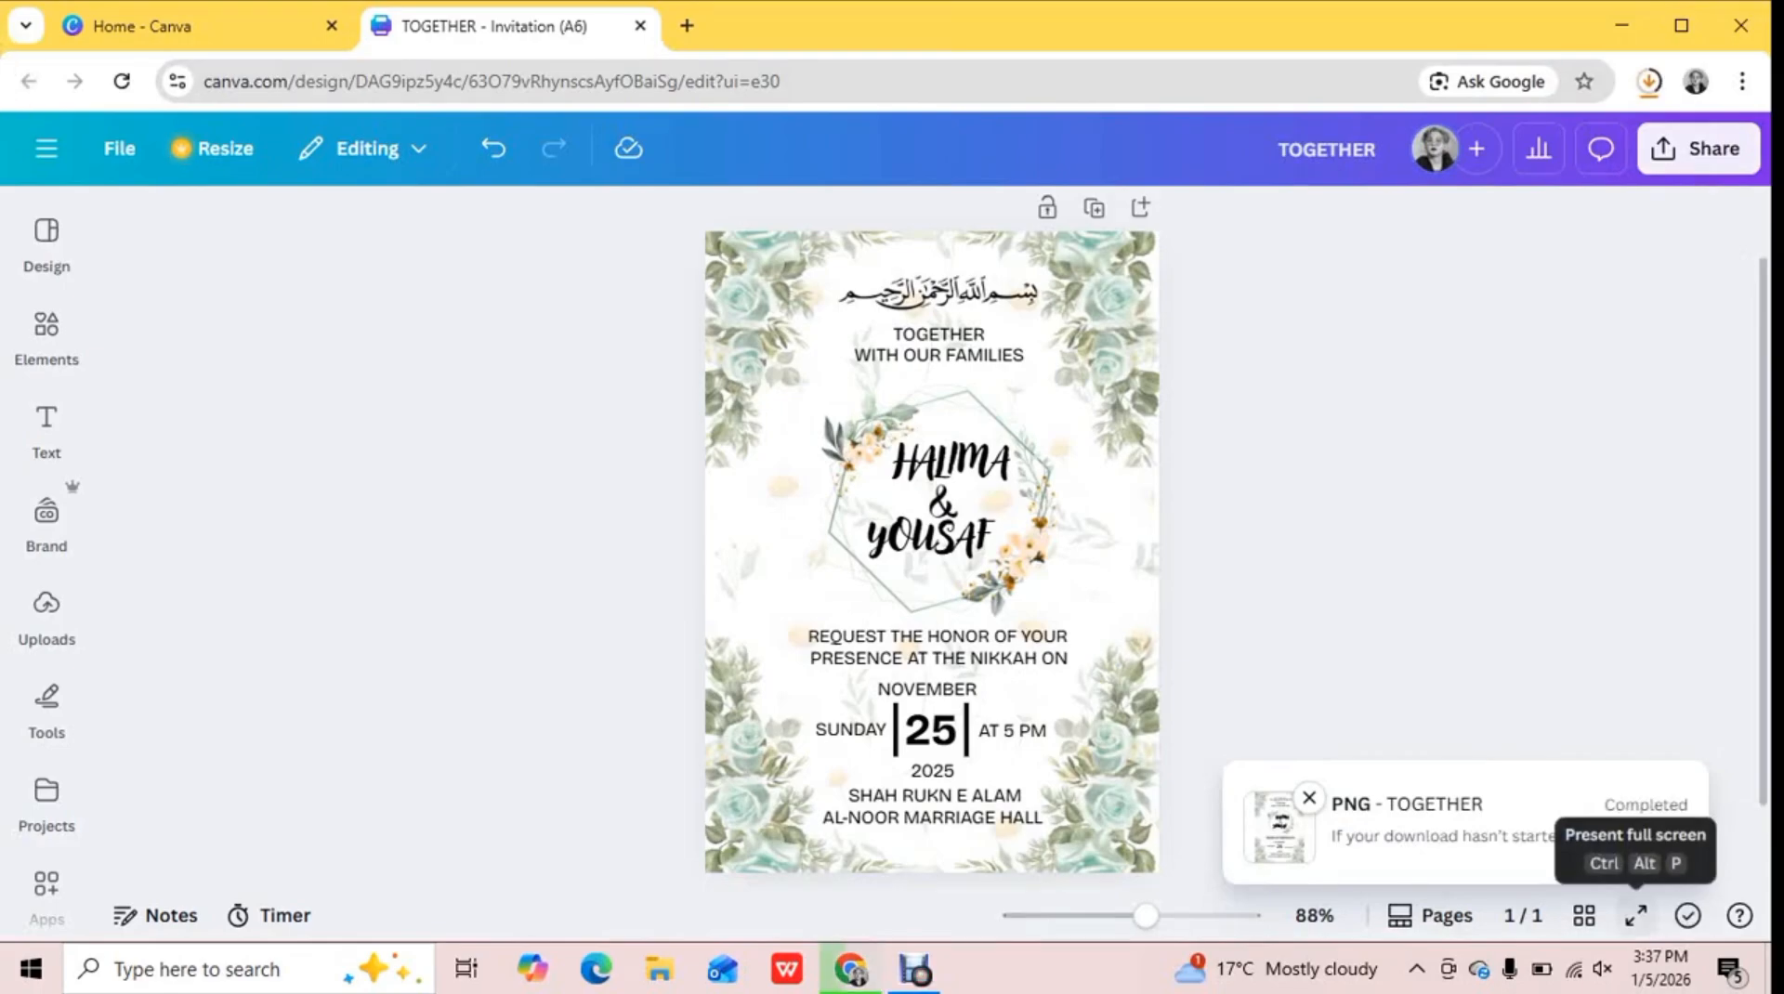
click(1635, 916)
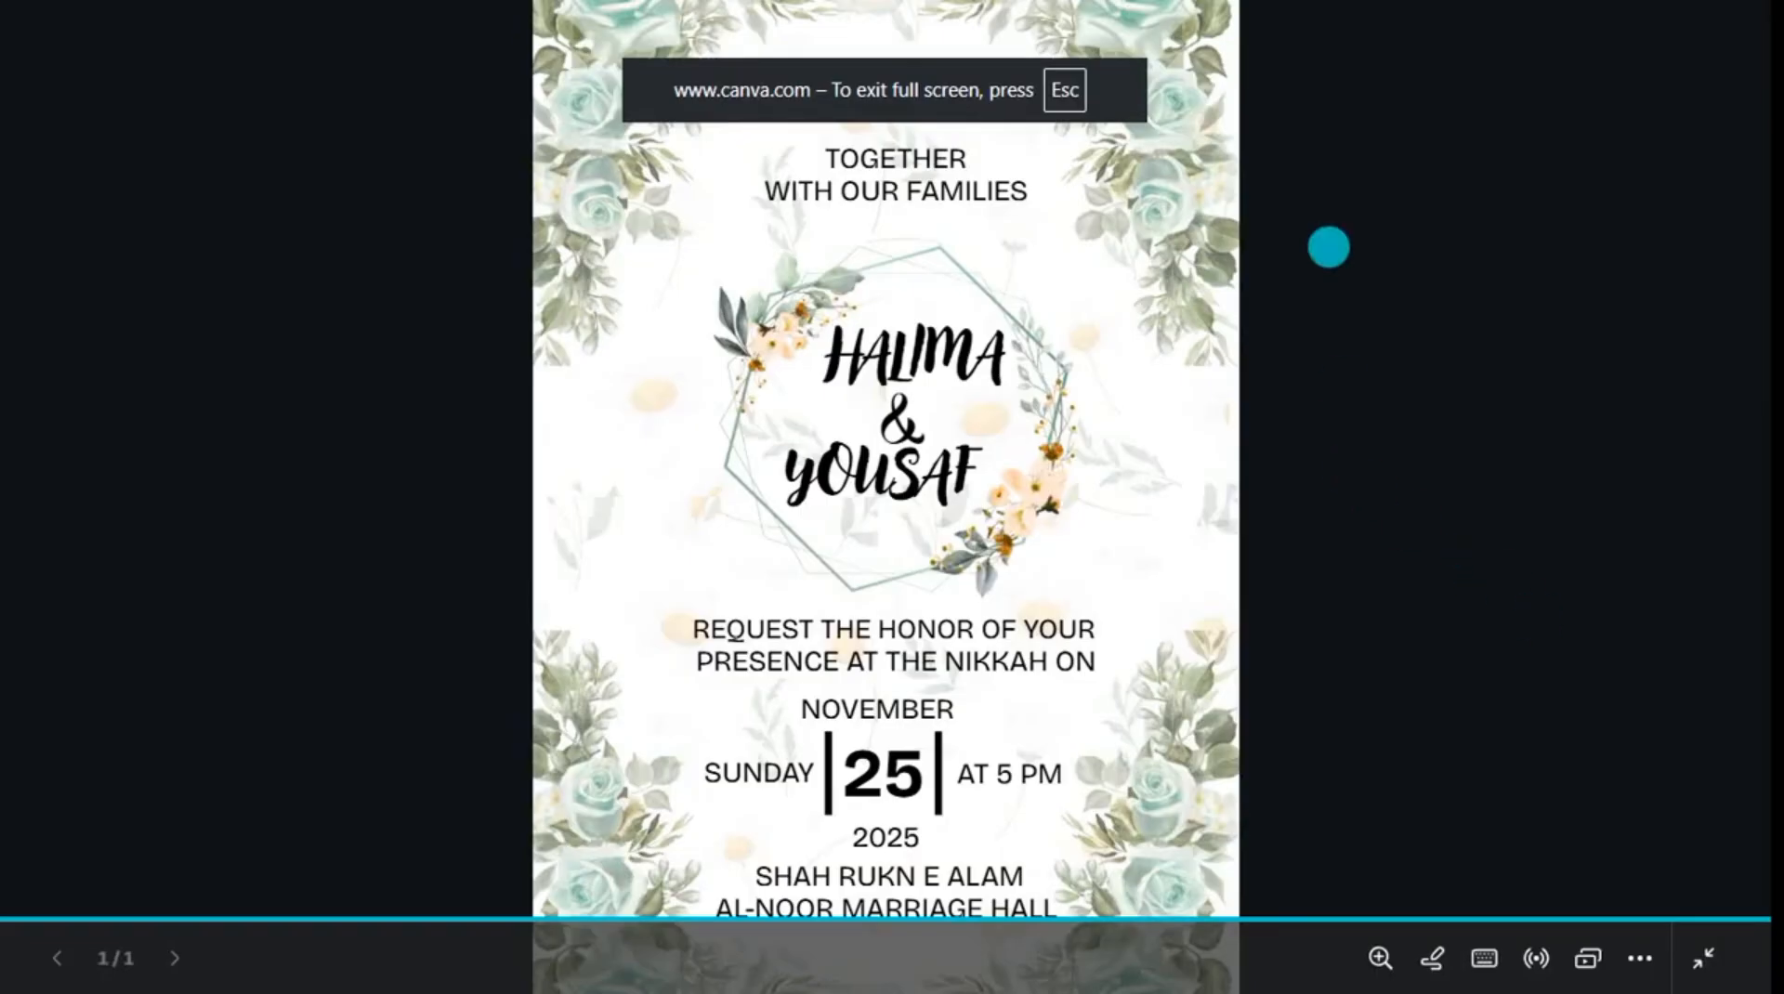